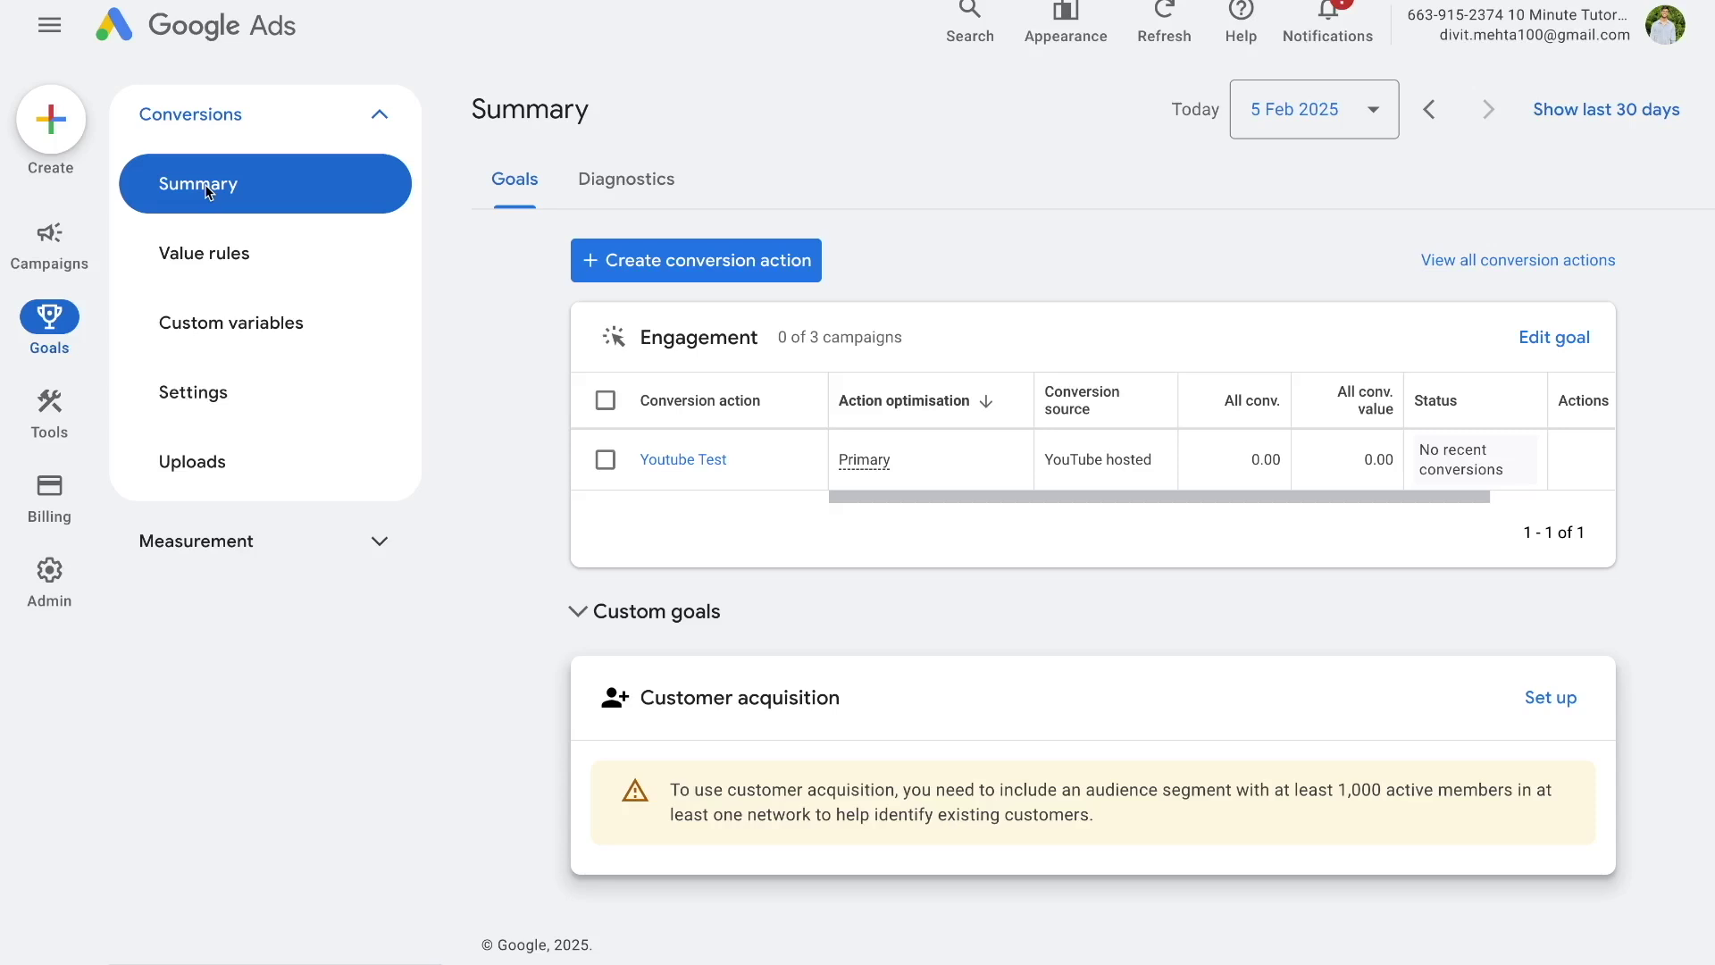
- Start creating a new conversion action from the Conversions summary
click(616, 265)
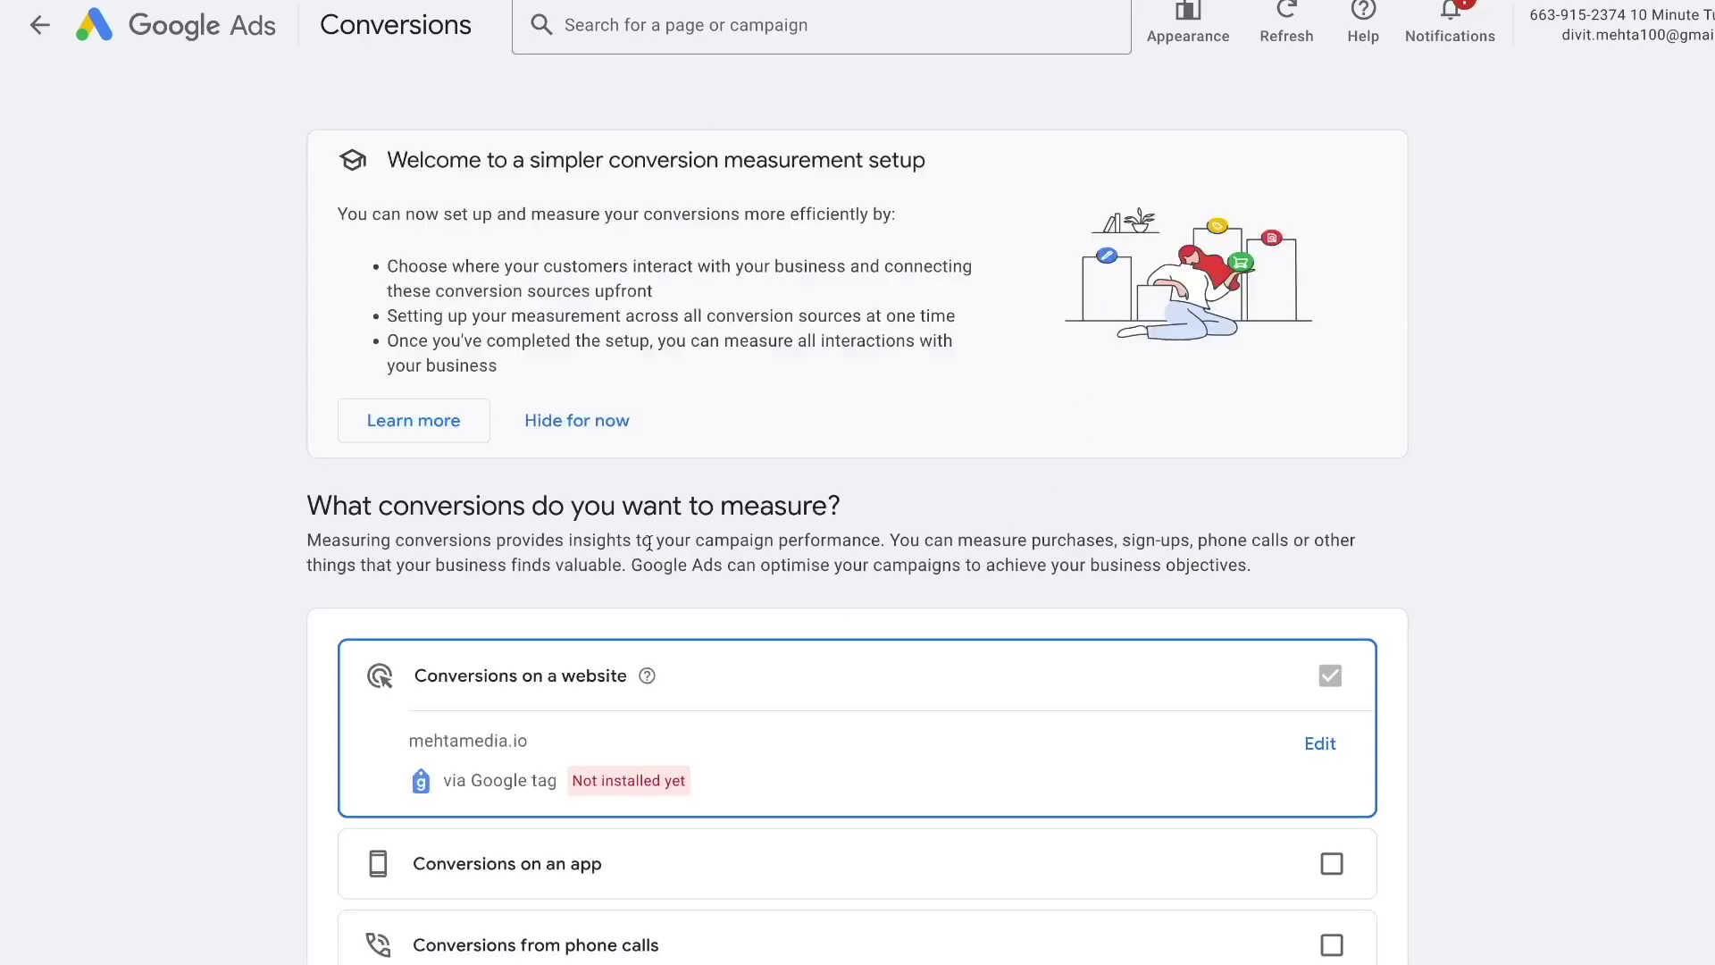
- Hide the welcome card and scan mehtamedia.io to confirm its Google tag is installed
click(572, 418)
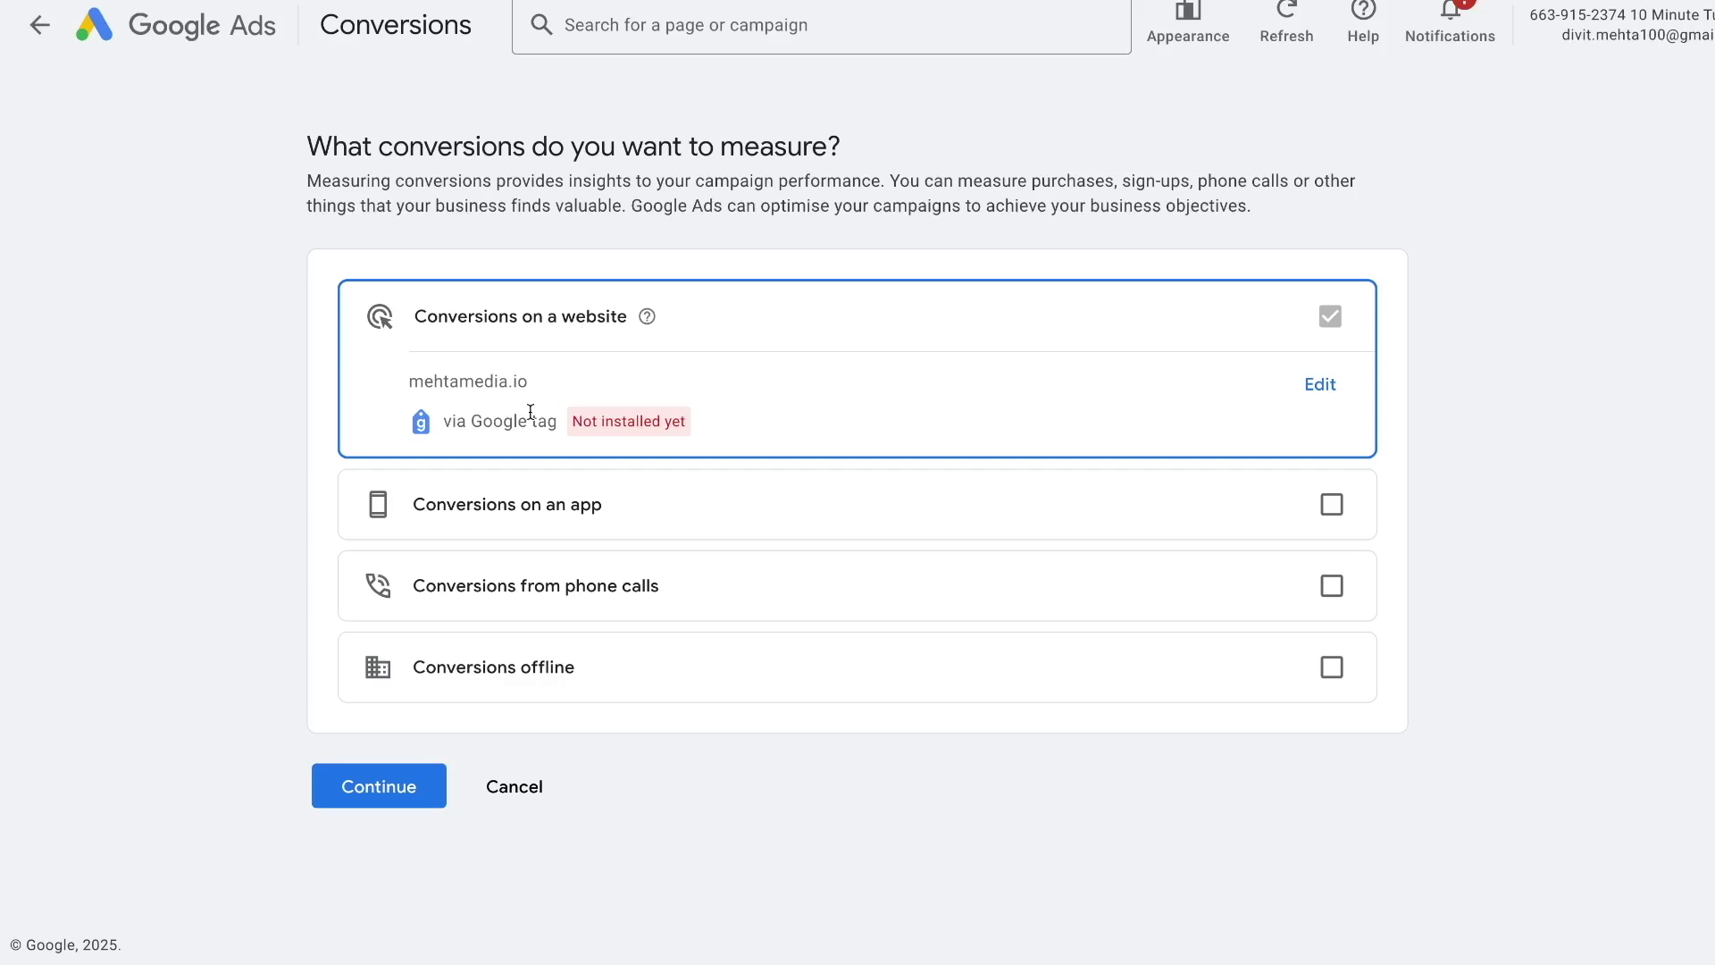
click(1321, 385)
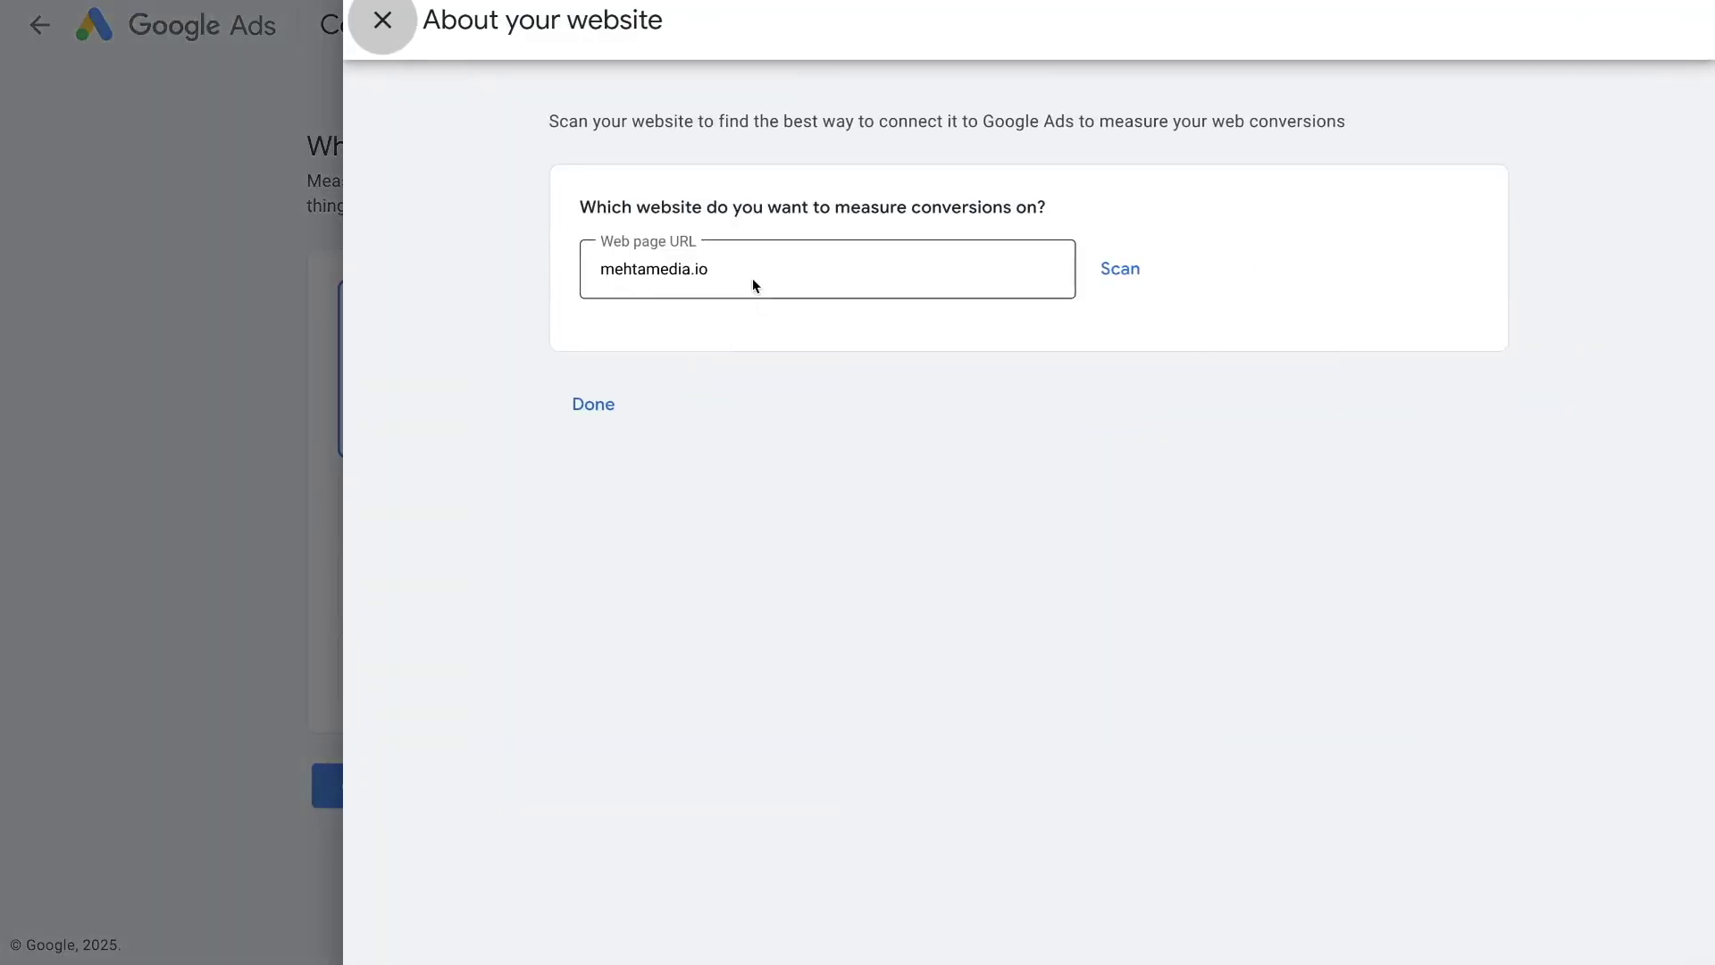
click(1107, 275)
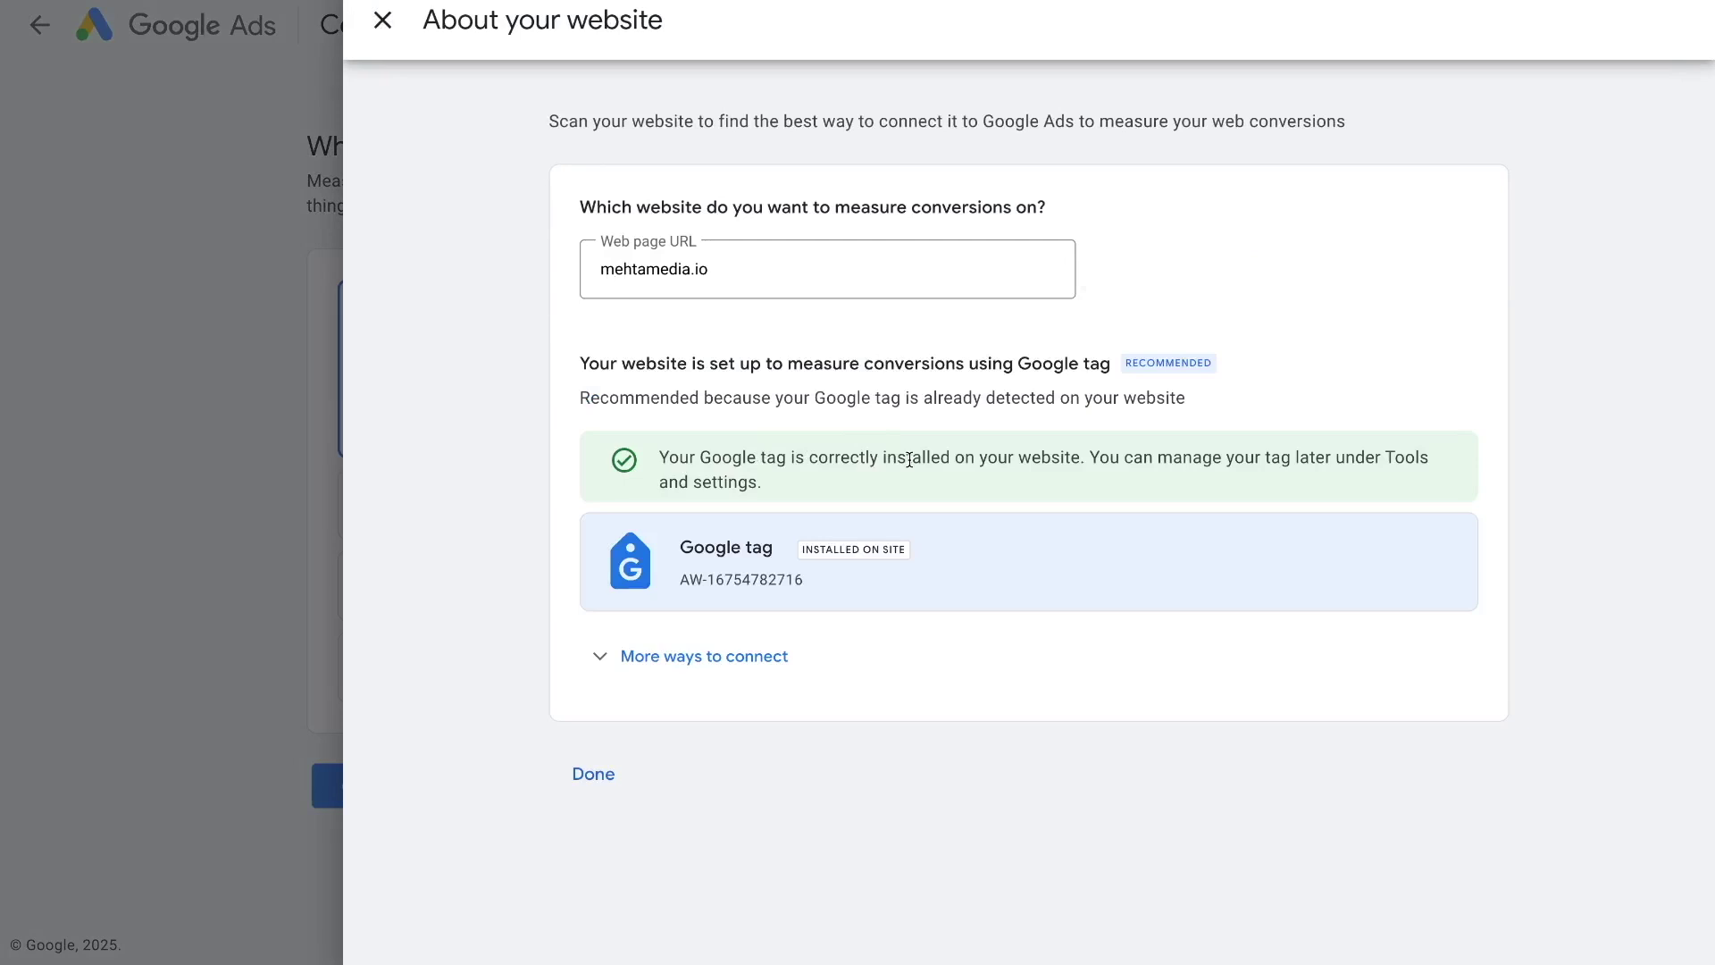
click(593, 774)
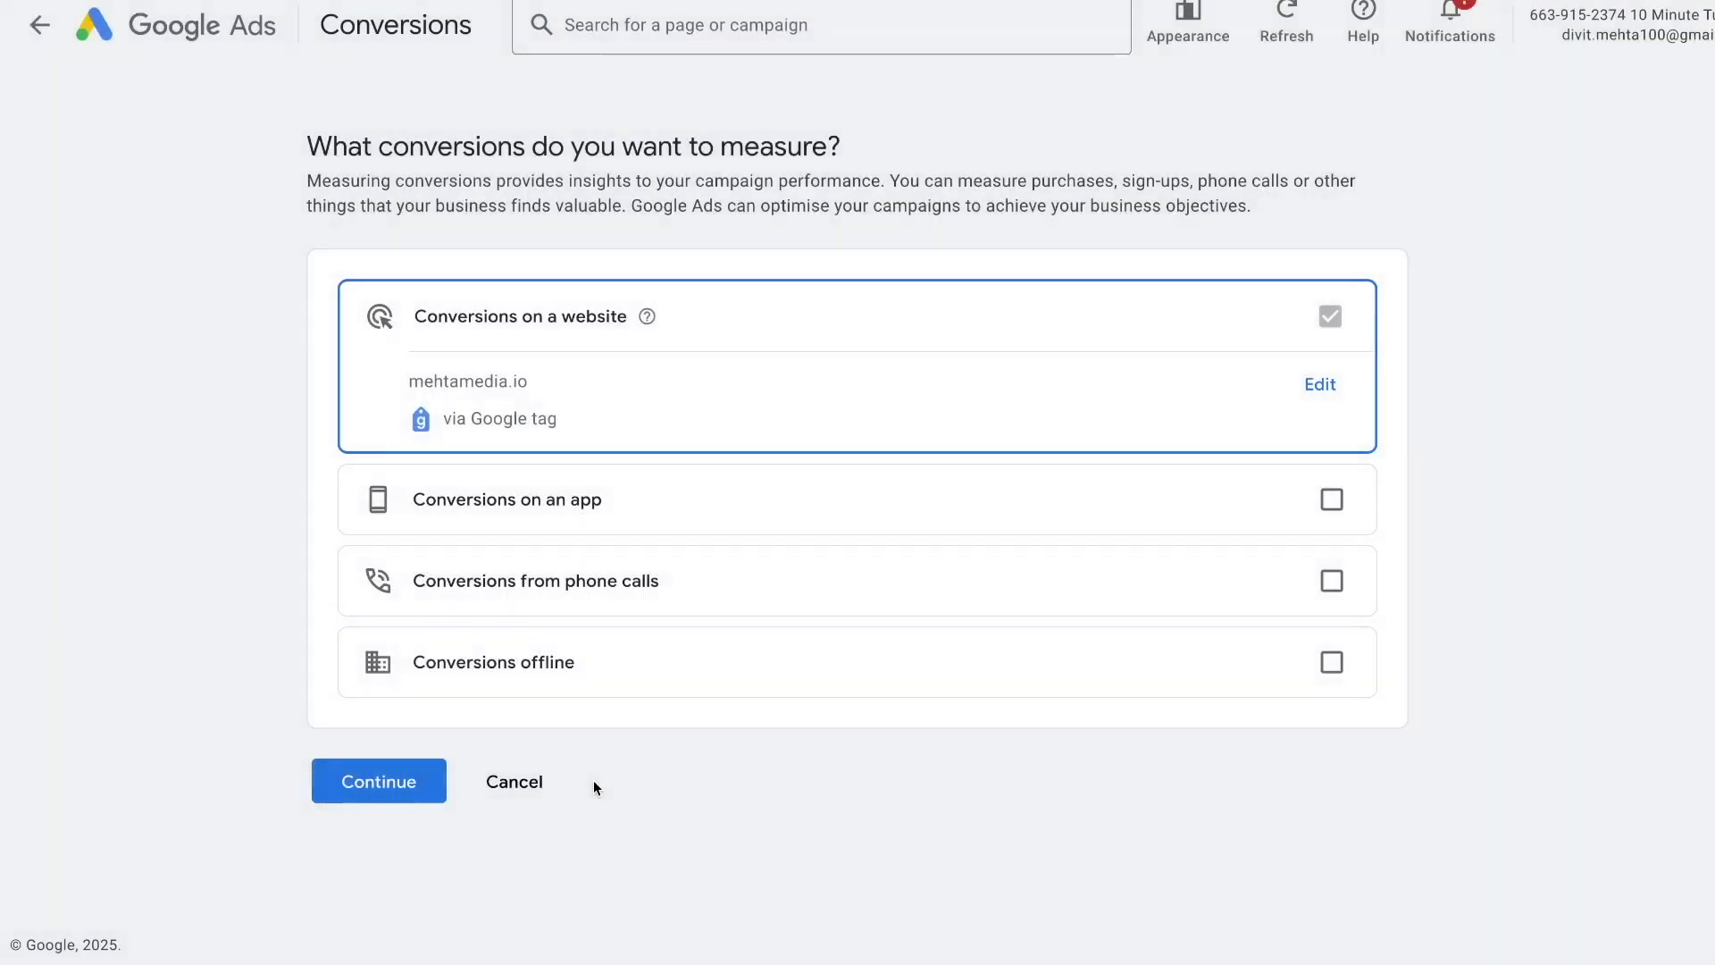
- Continue to conversion categories and expand the full list, including Book appointment and Contact
click(388, 800)
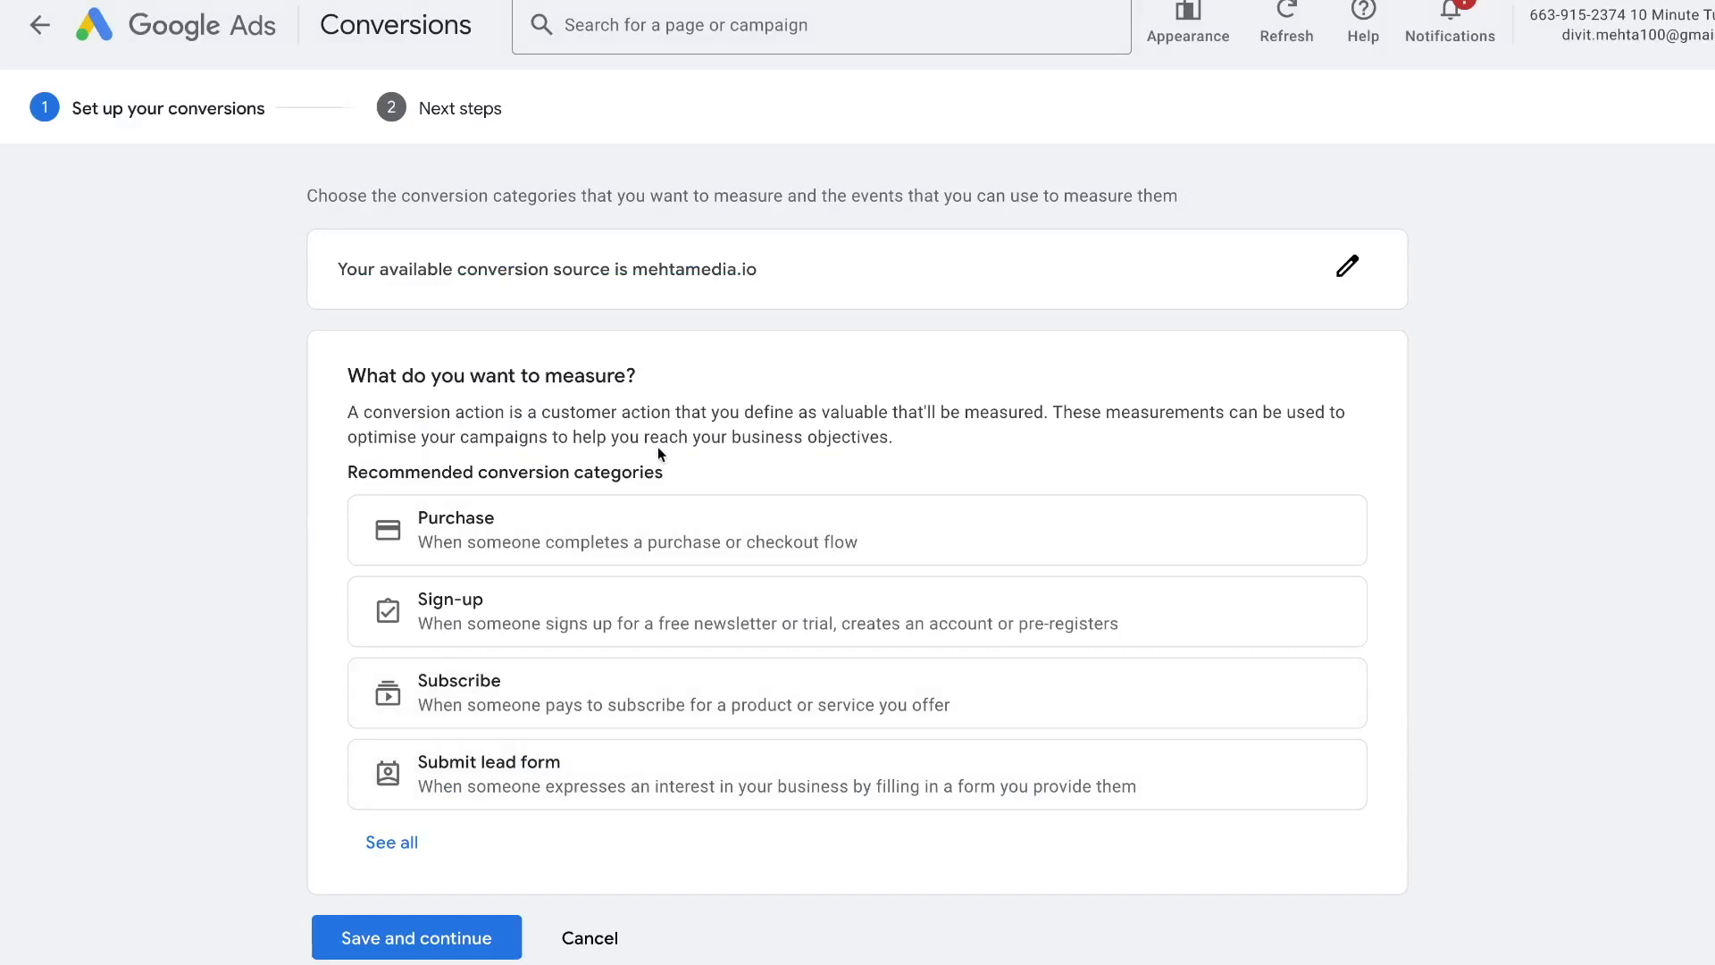
scroll(657, 446, down, 1)
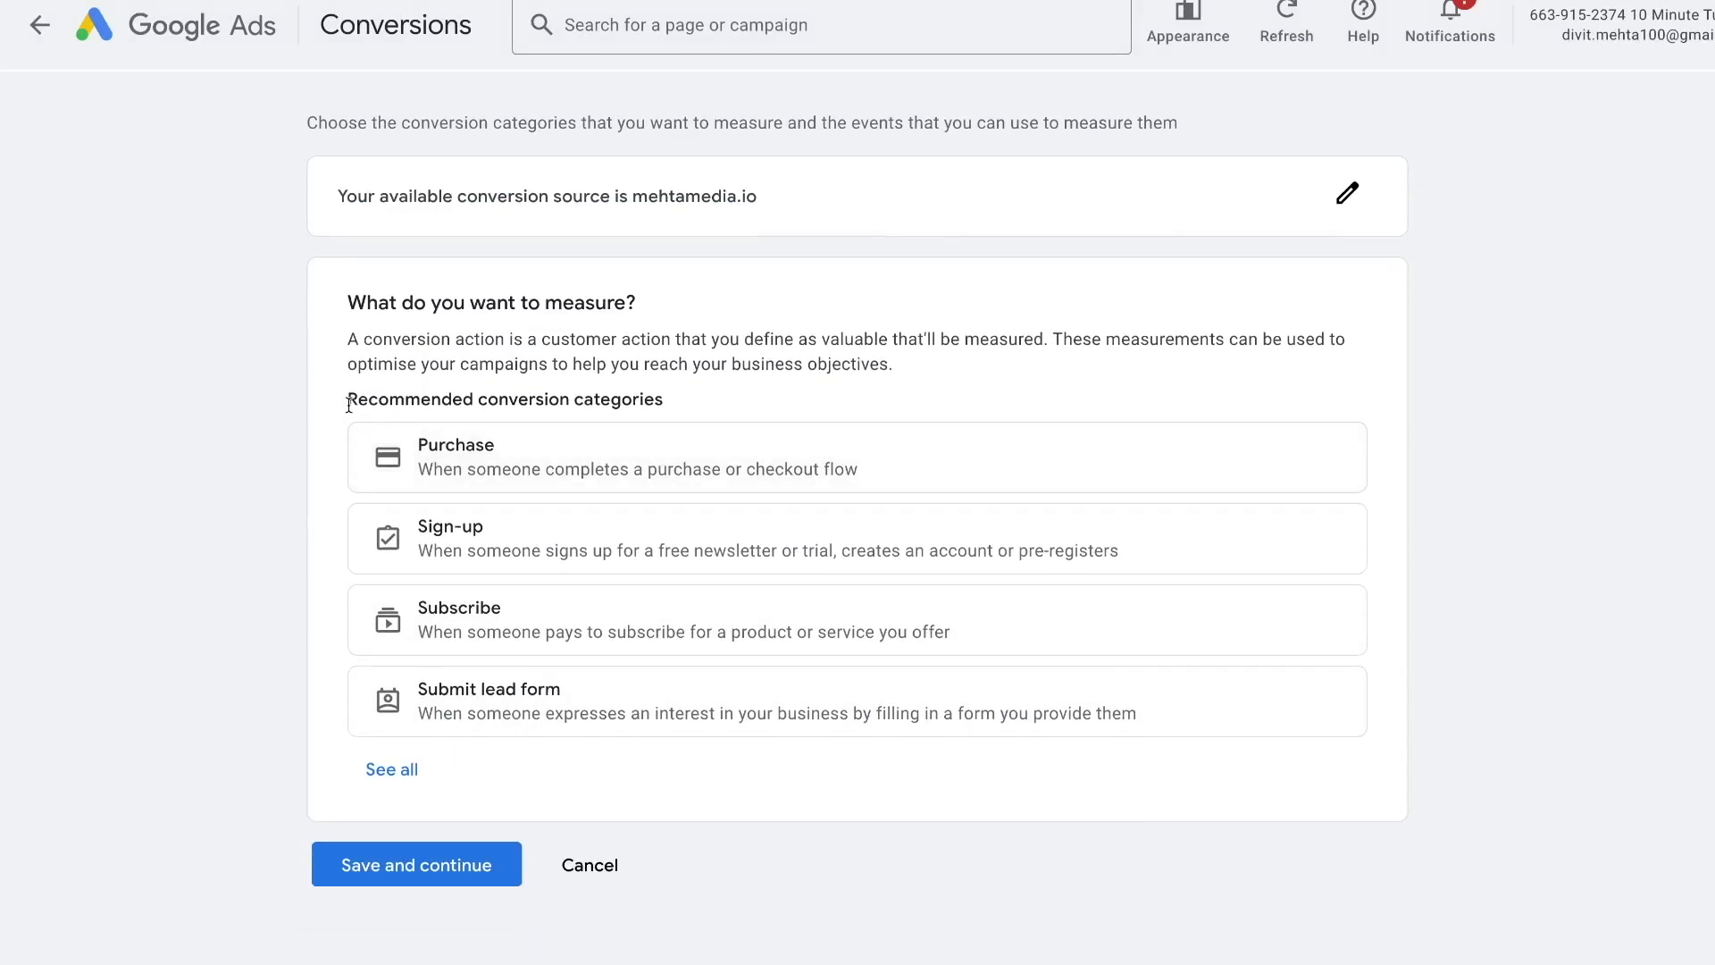
click(400, 771)
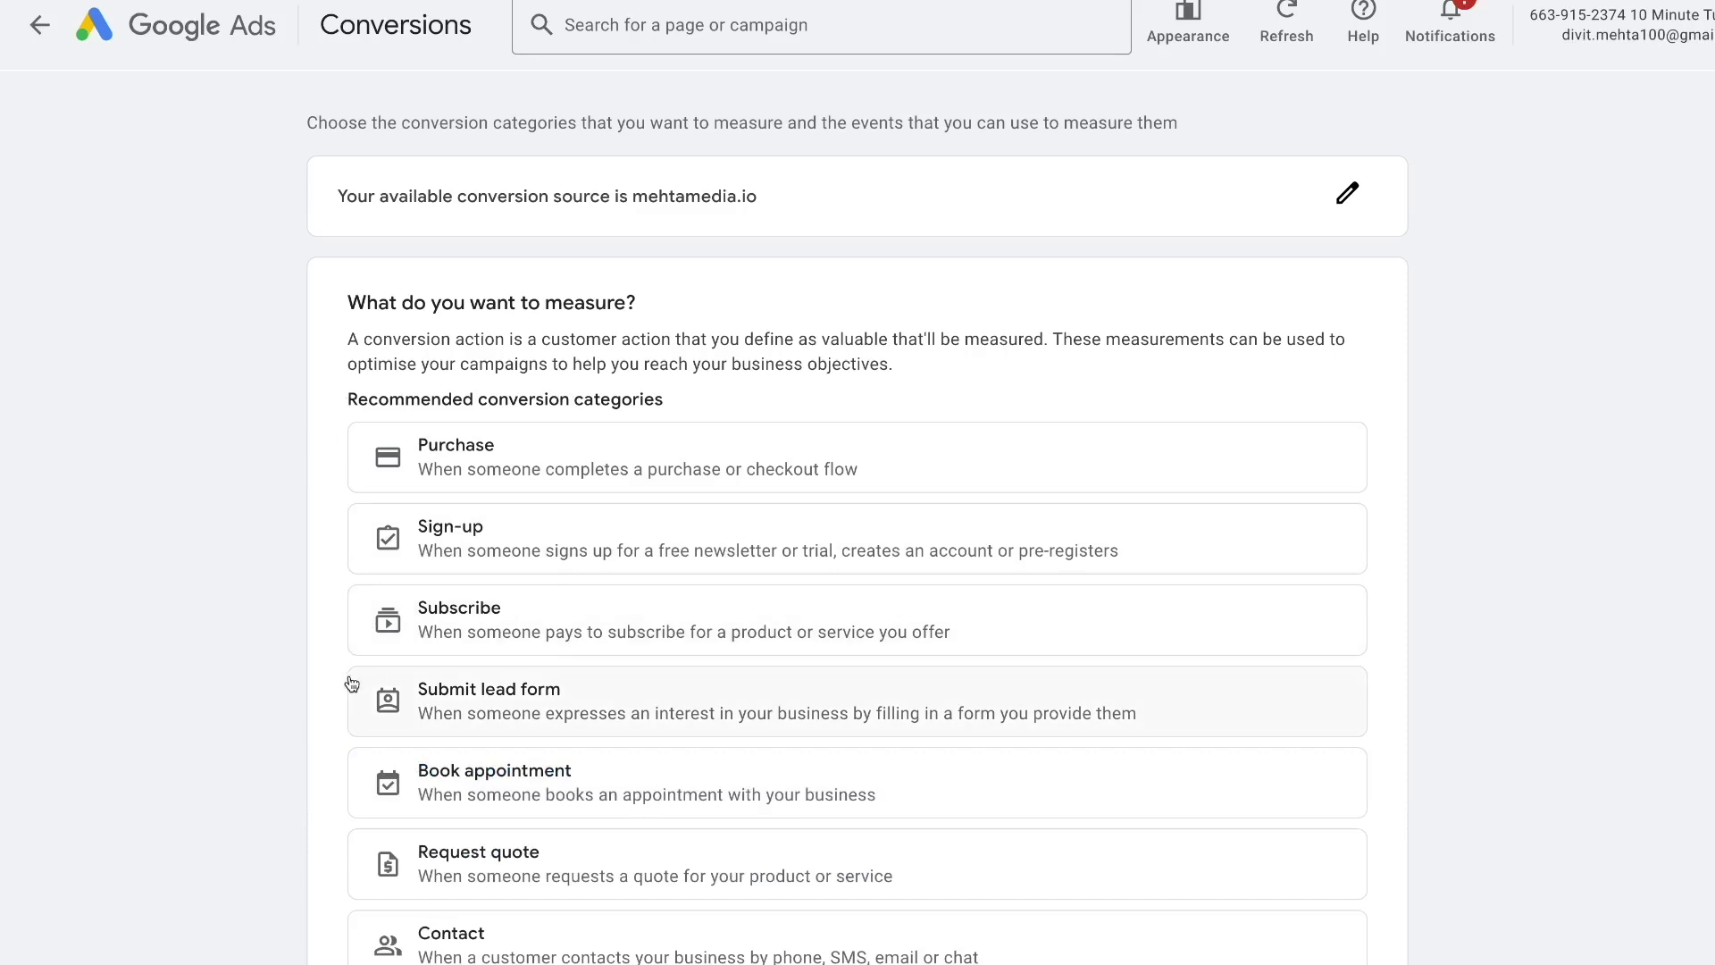
scroll(346, 686, down, 1)
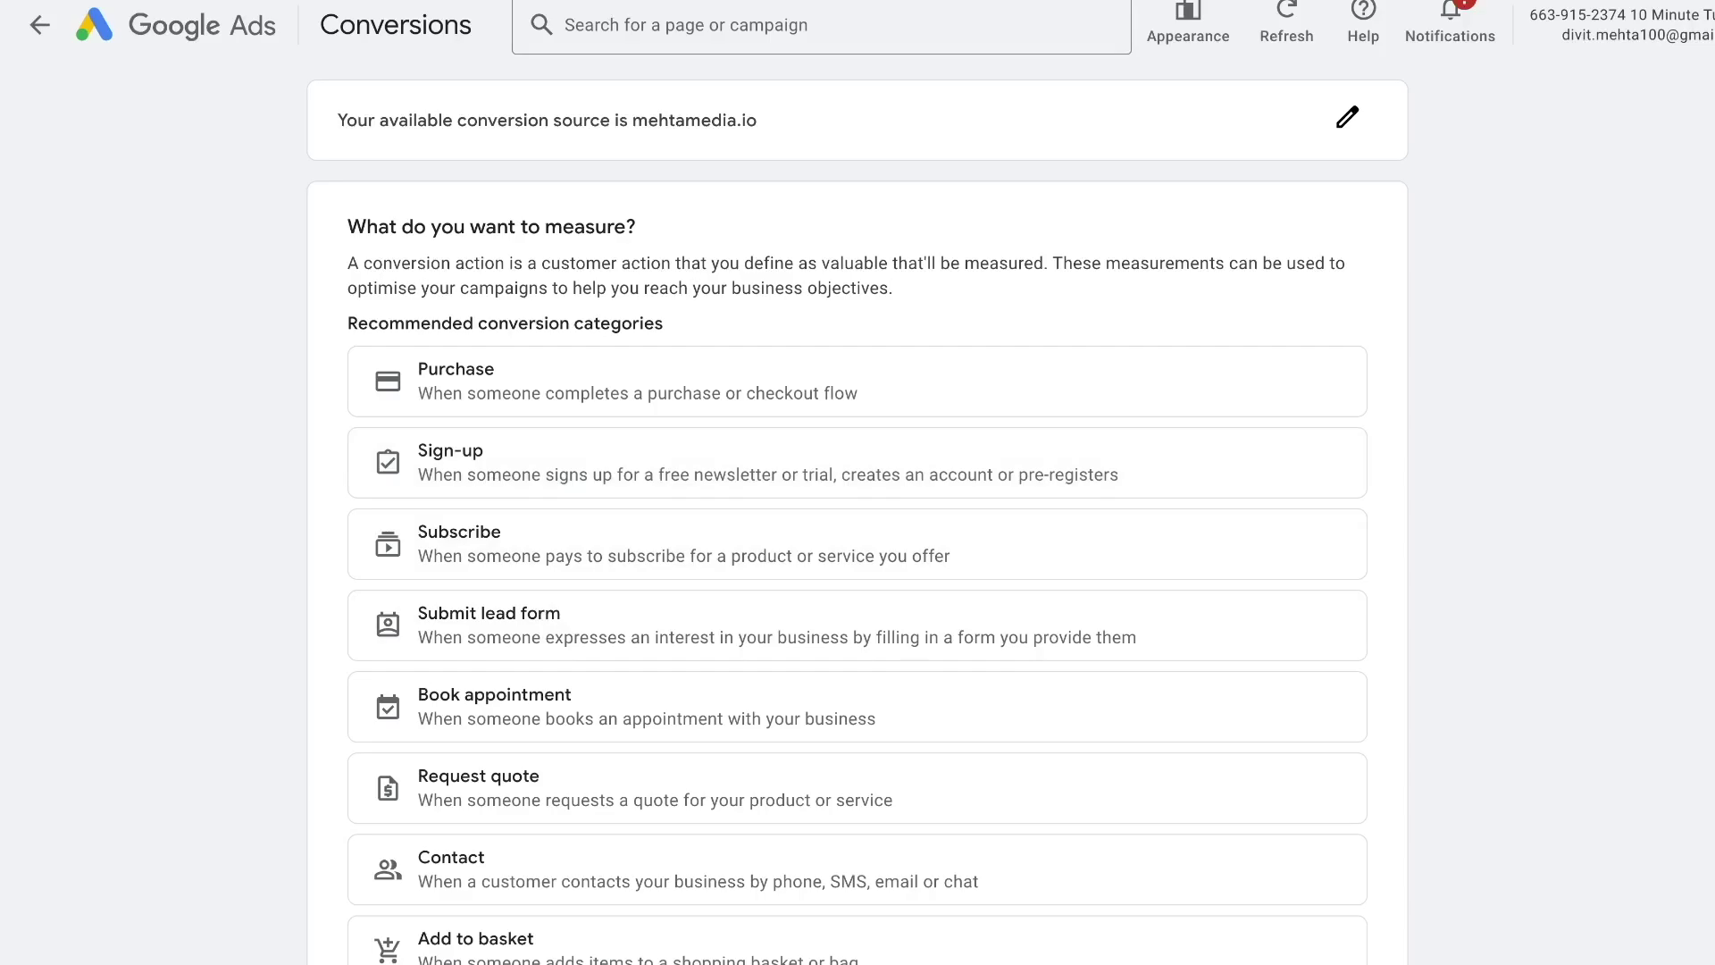
click(536, 2)
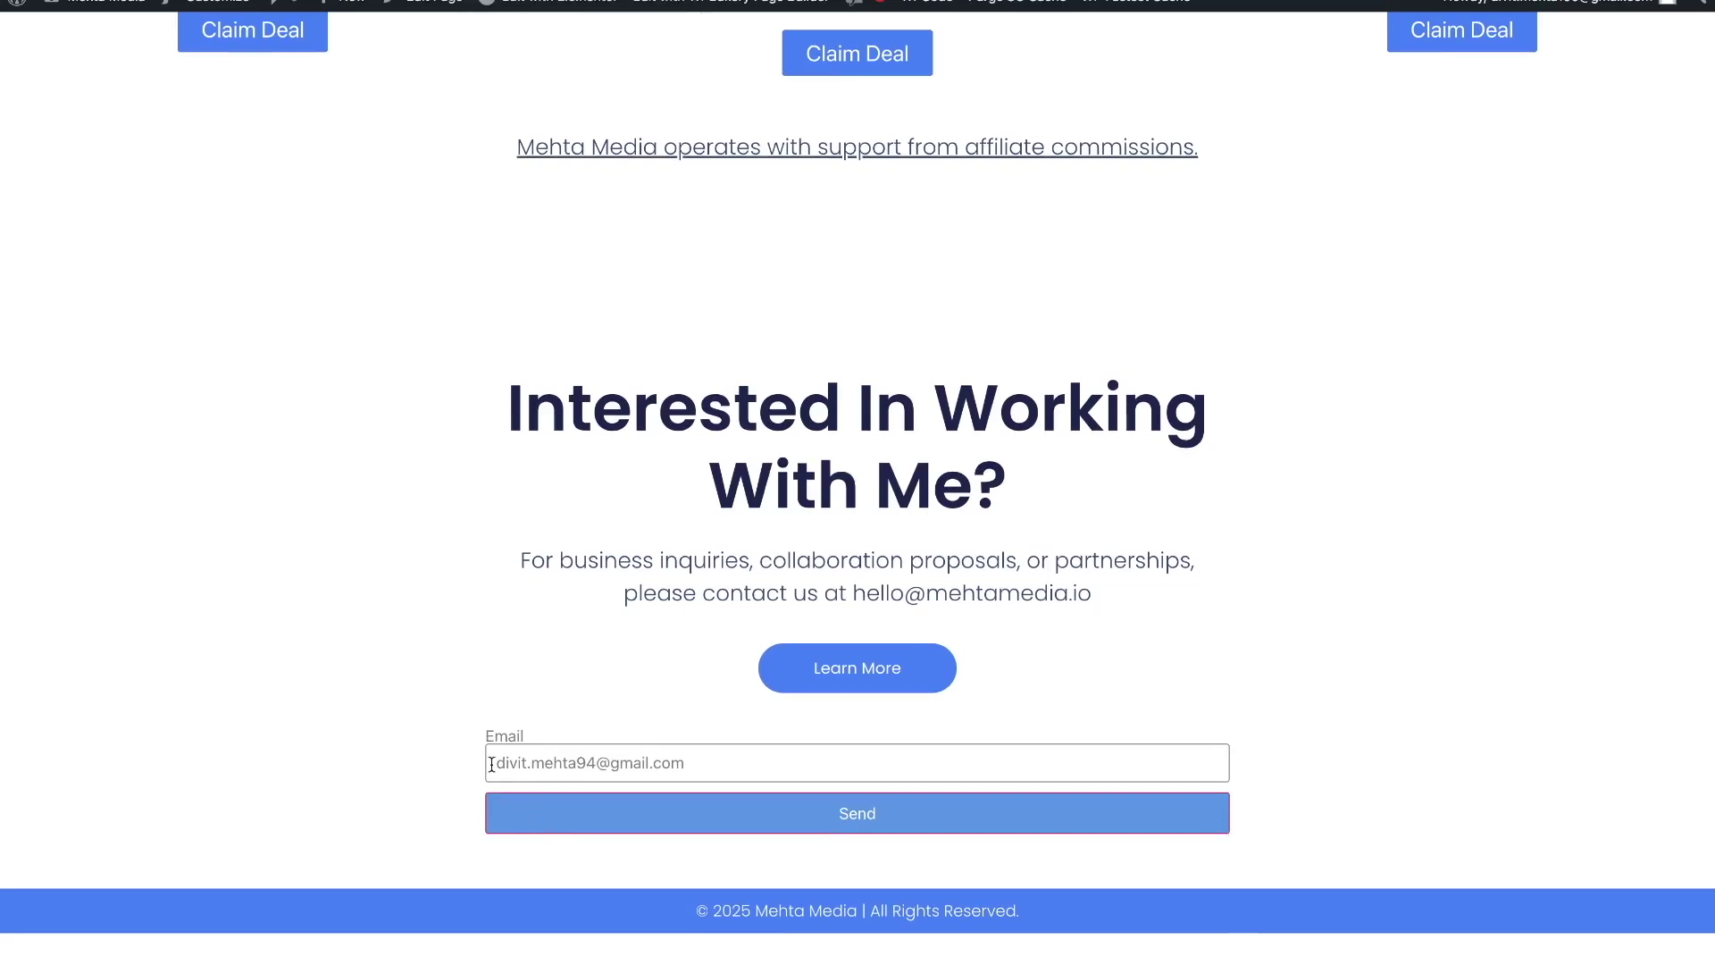
- Send a test submission from the mehtamedia.io contact email form
click(604, 817)
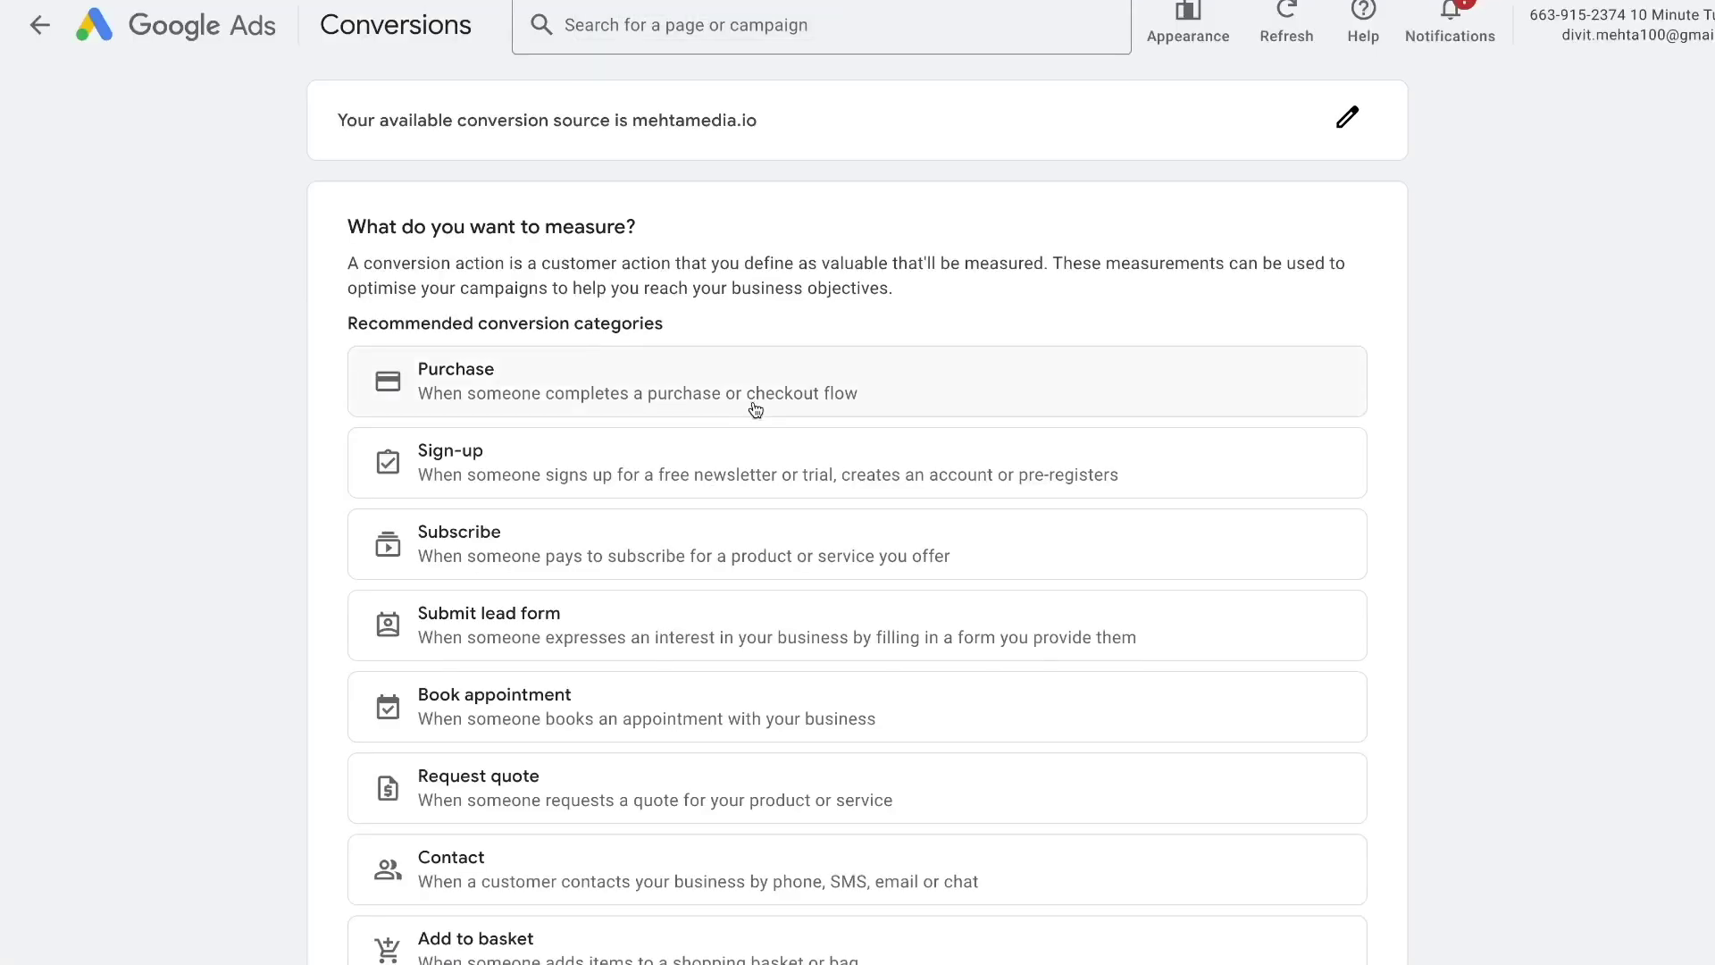
- Create a Submit lead form conversion with a manual event named 'Form Submission' and save it
click(536, 630)
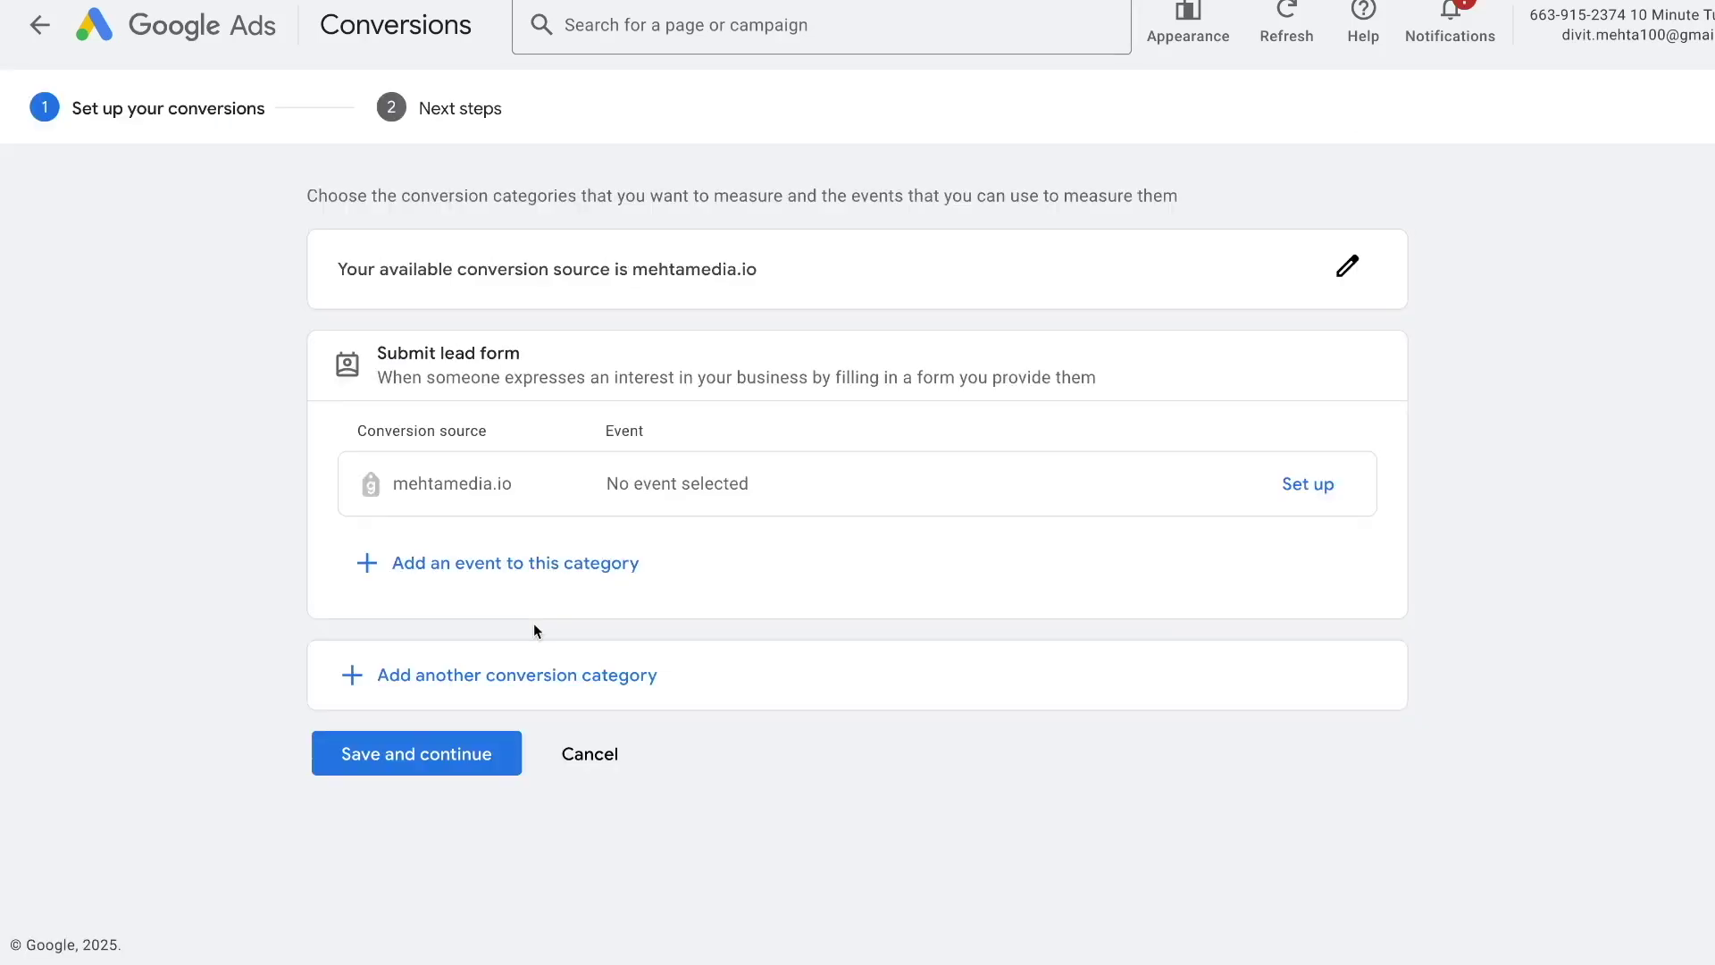
click(1328, 487)
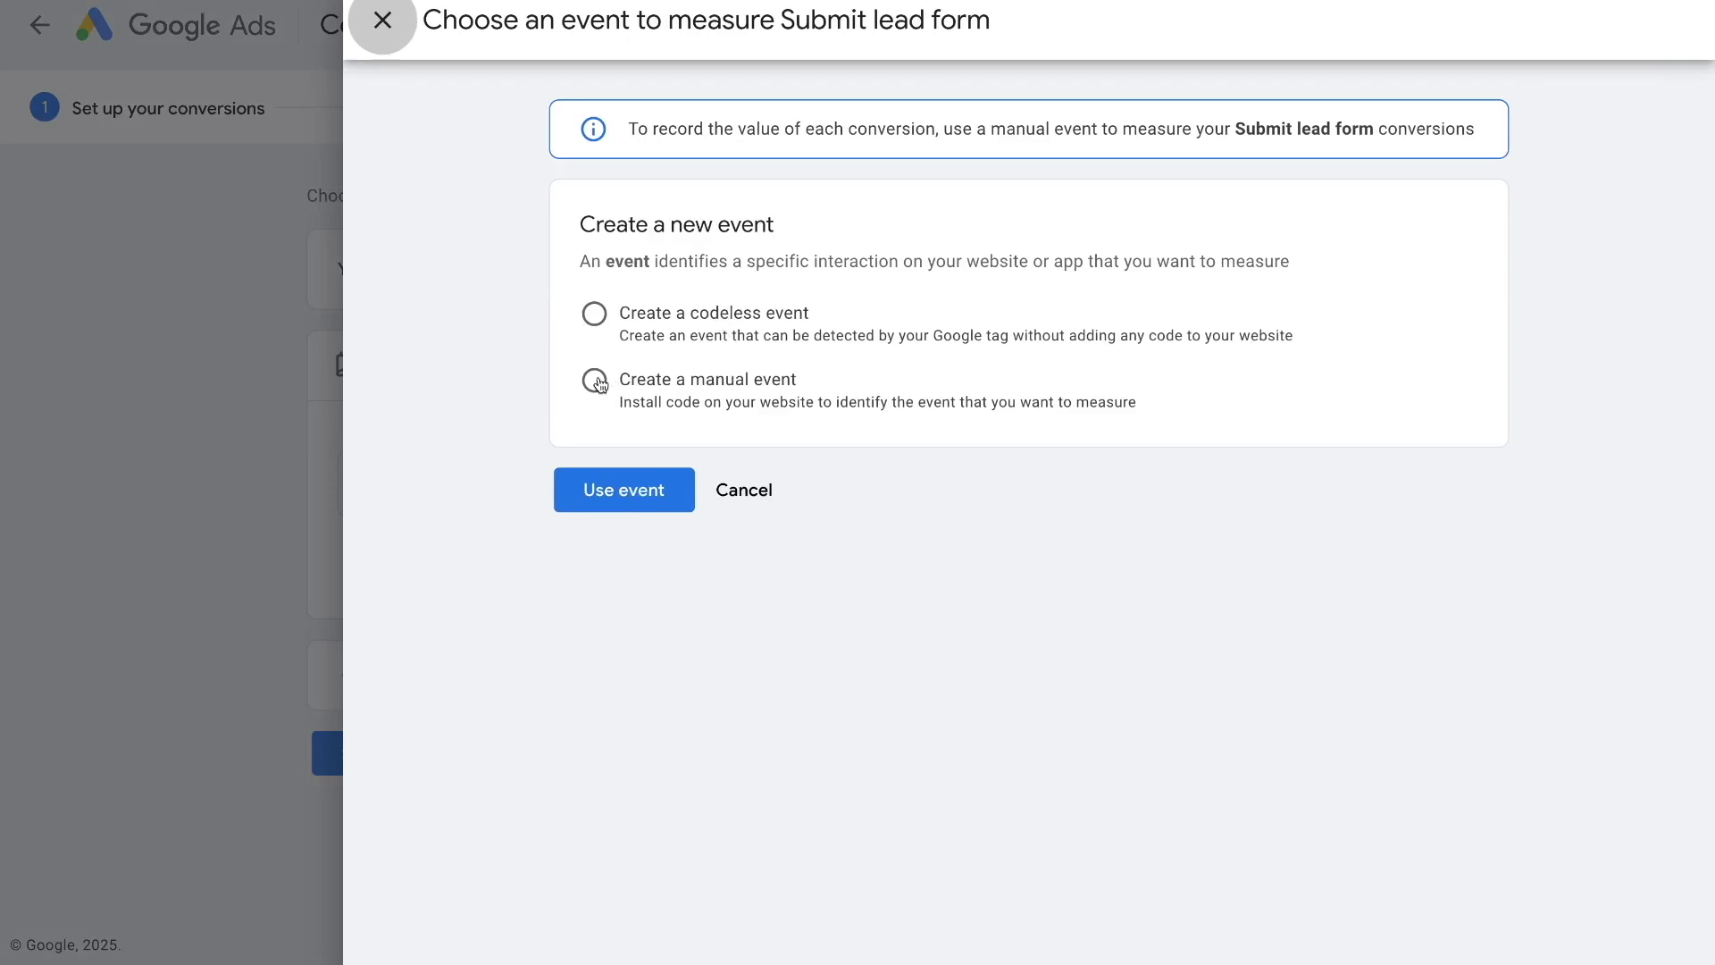
click(595, 381)
click(764, 461)
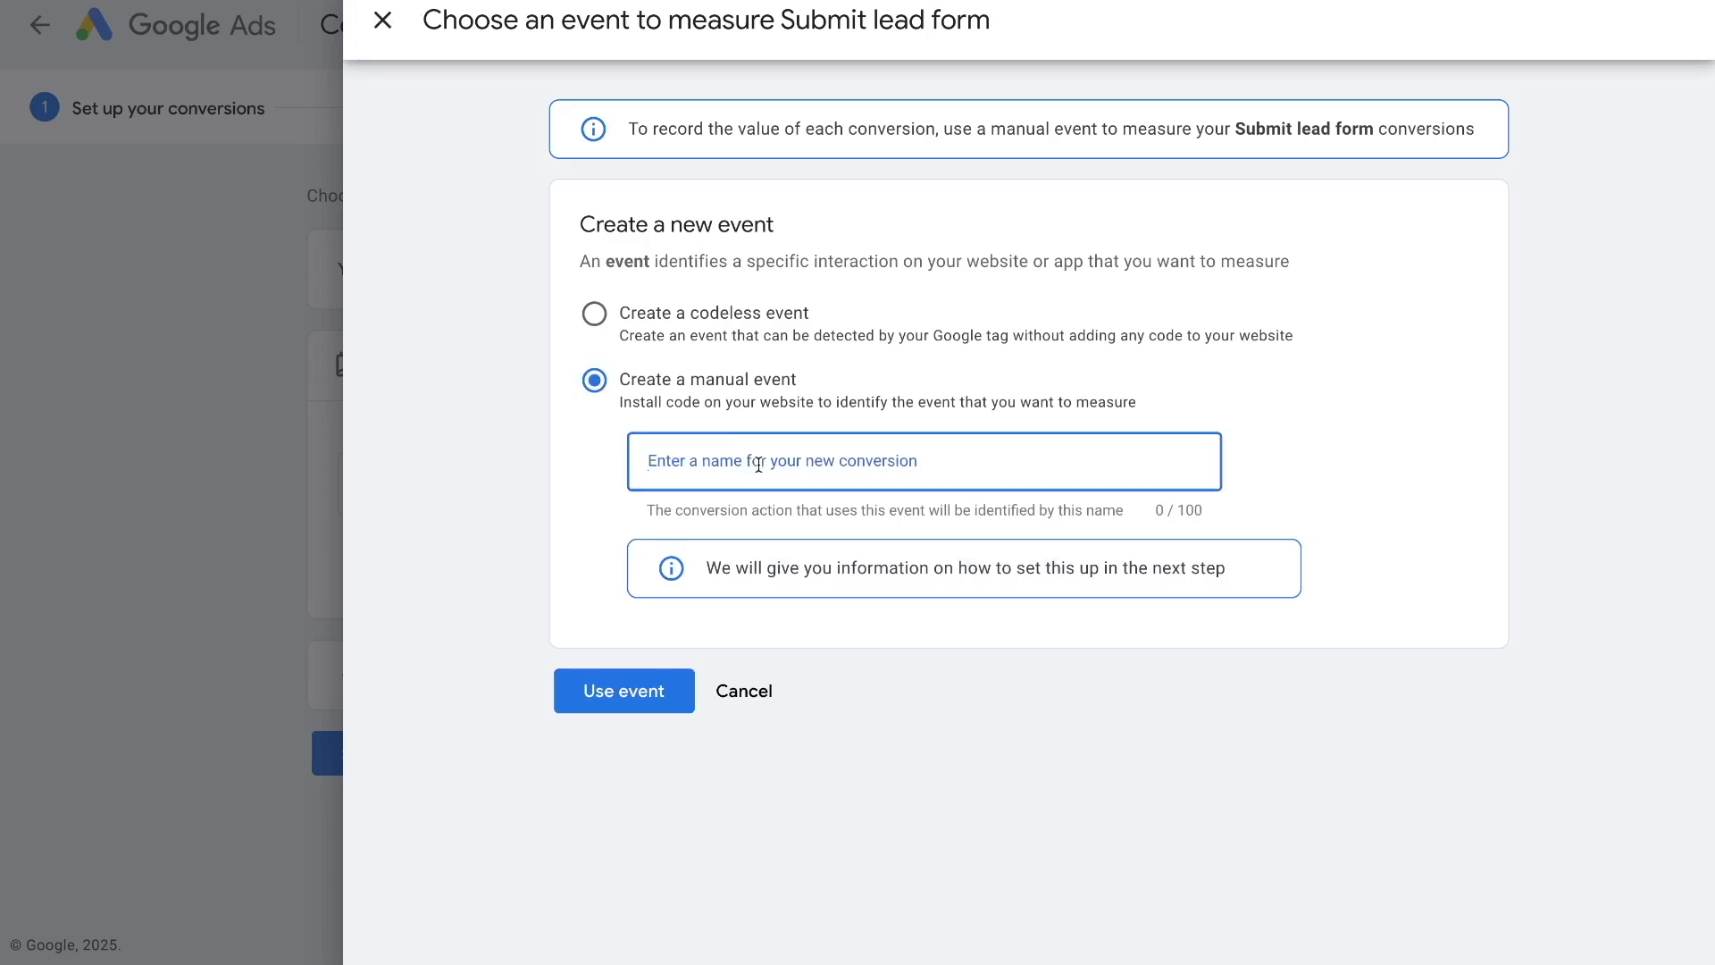
text(Form)
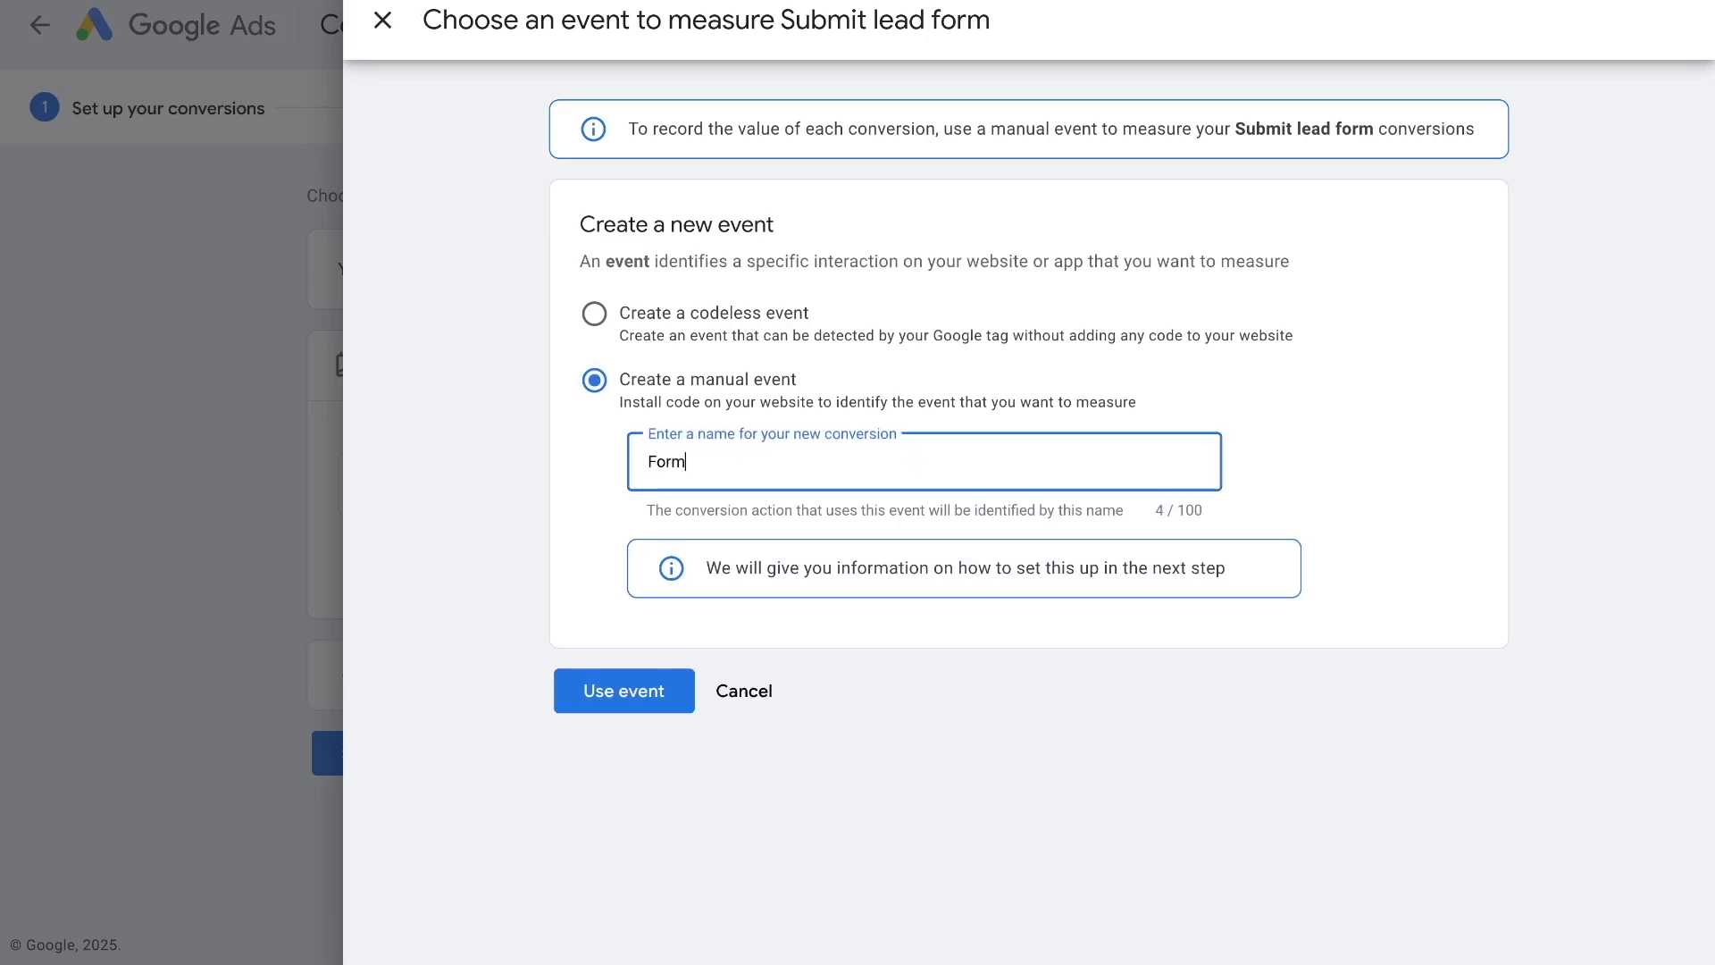
text( Submission)
click(658, 694)
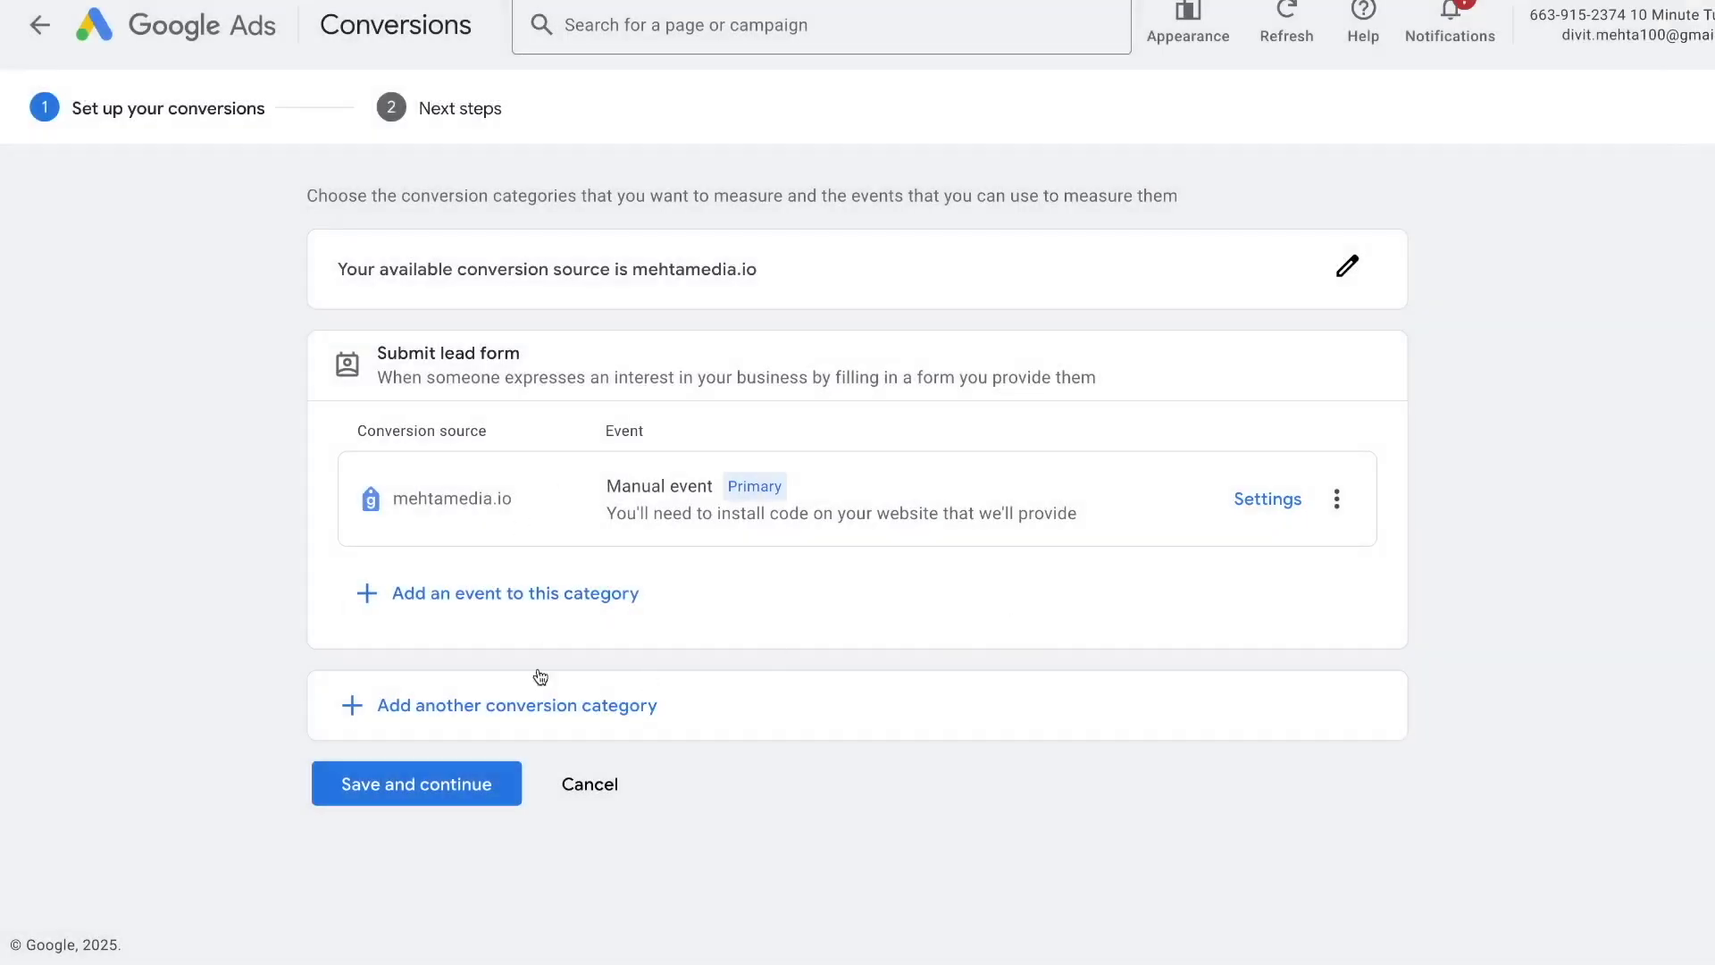
click(451, 796)
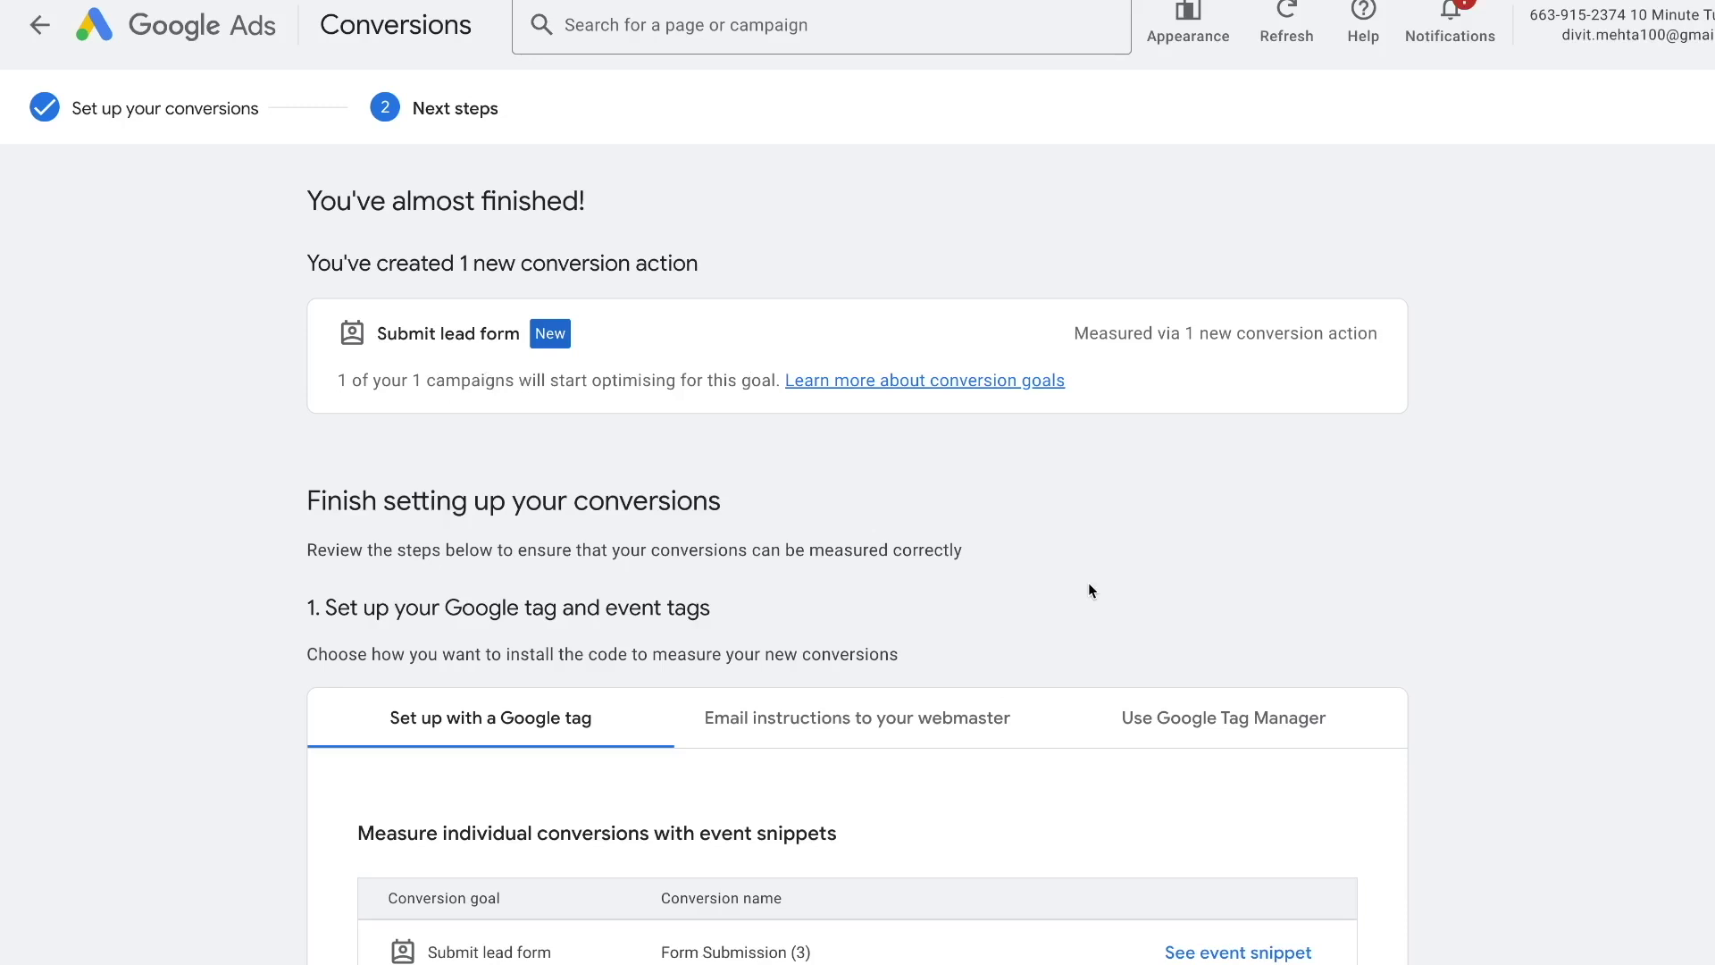
scroll(1088, 590, down, 2)
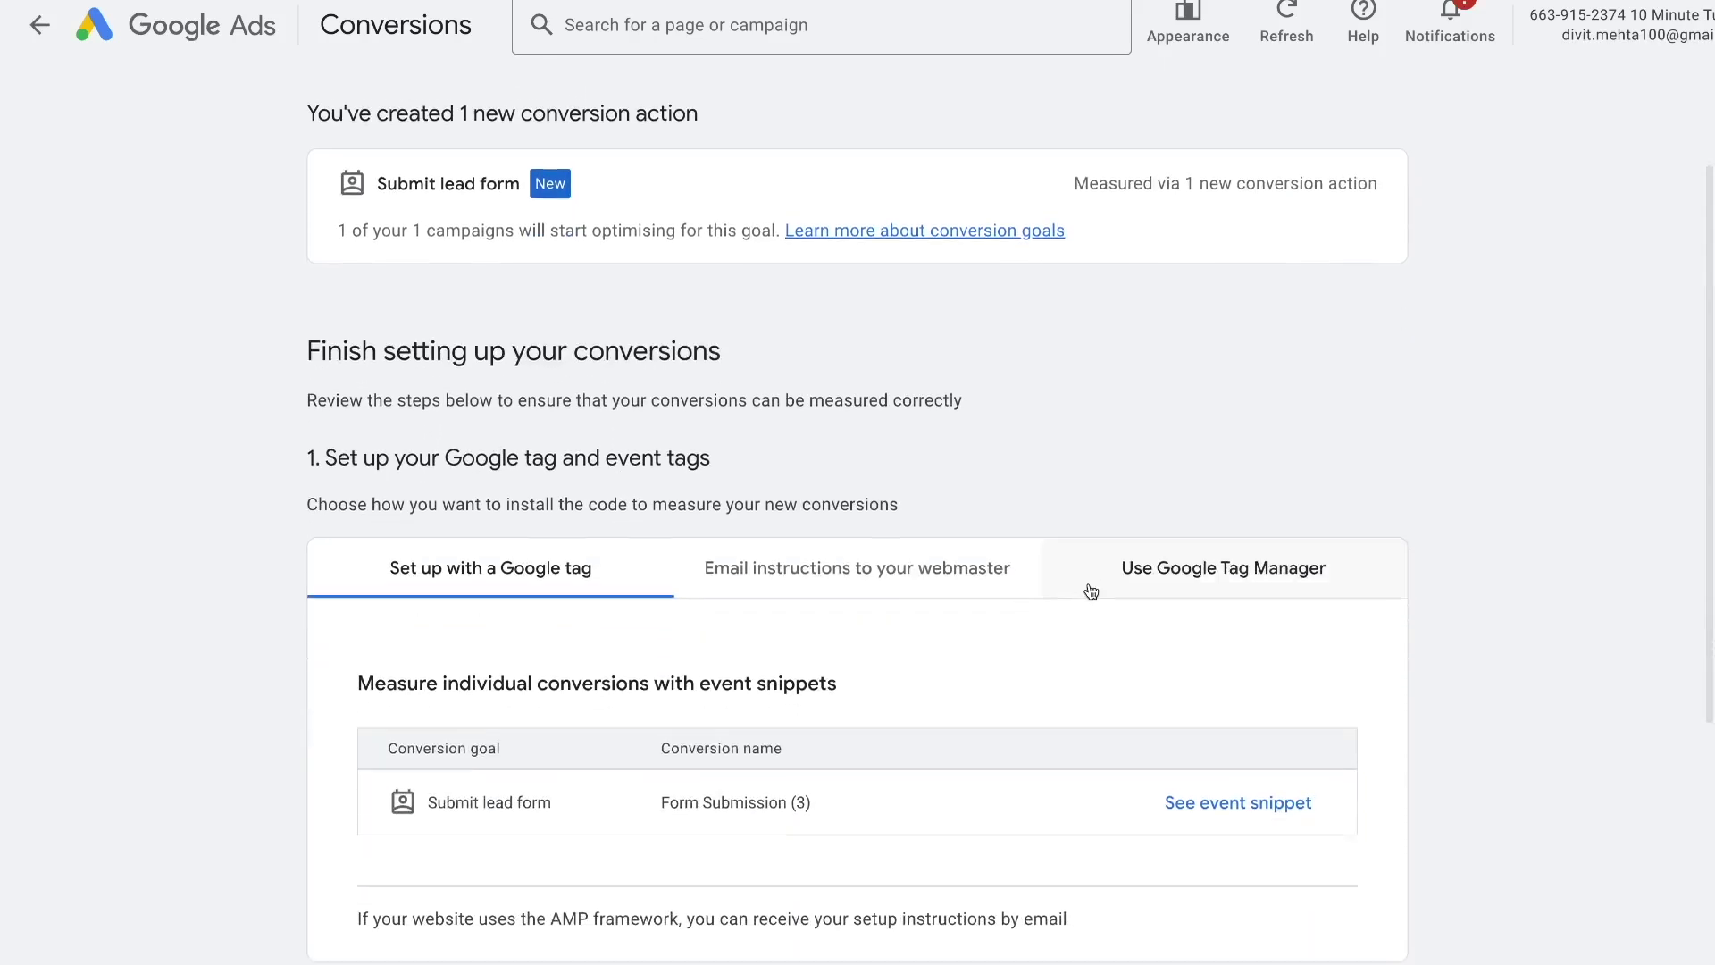
click(1166, 552)
scroll(742, 714, down, 1)
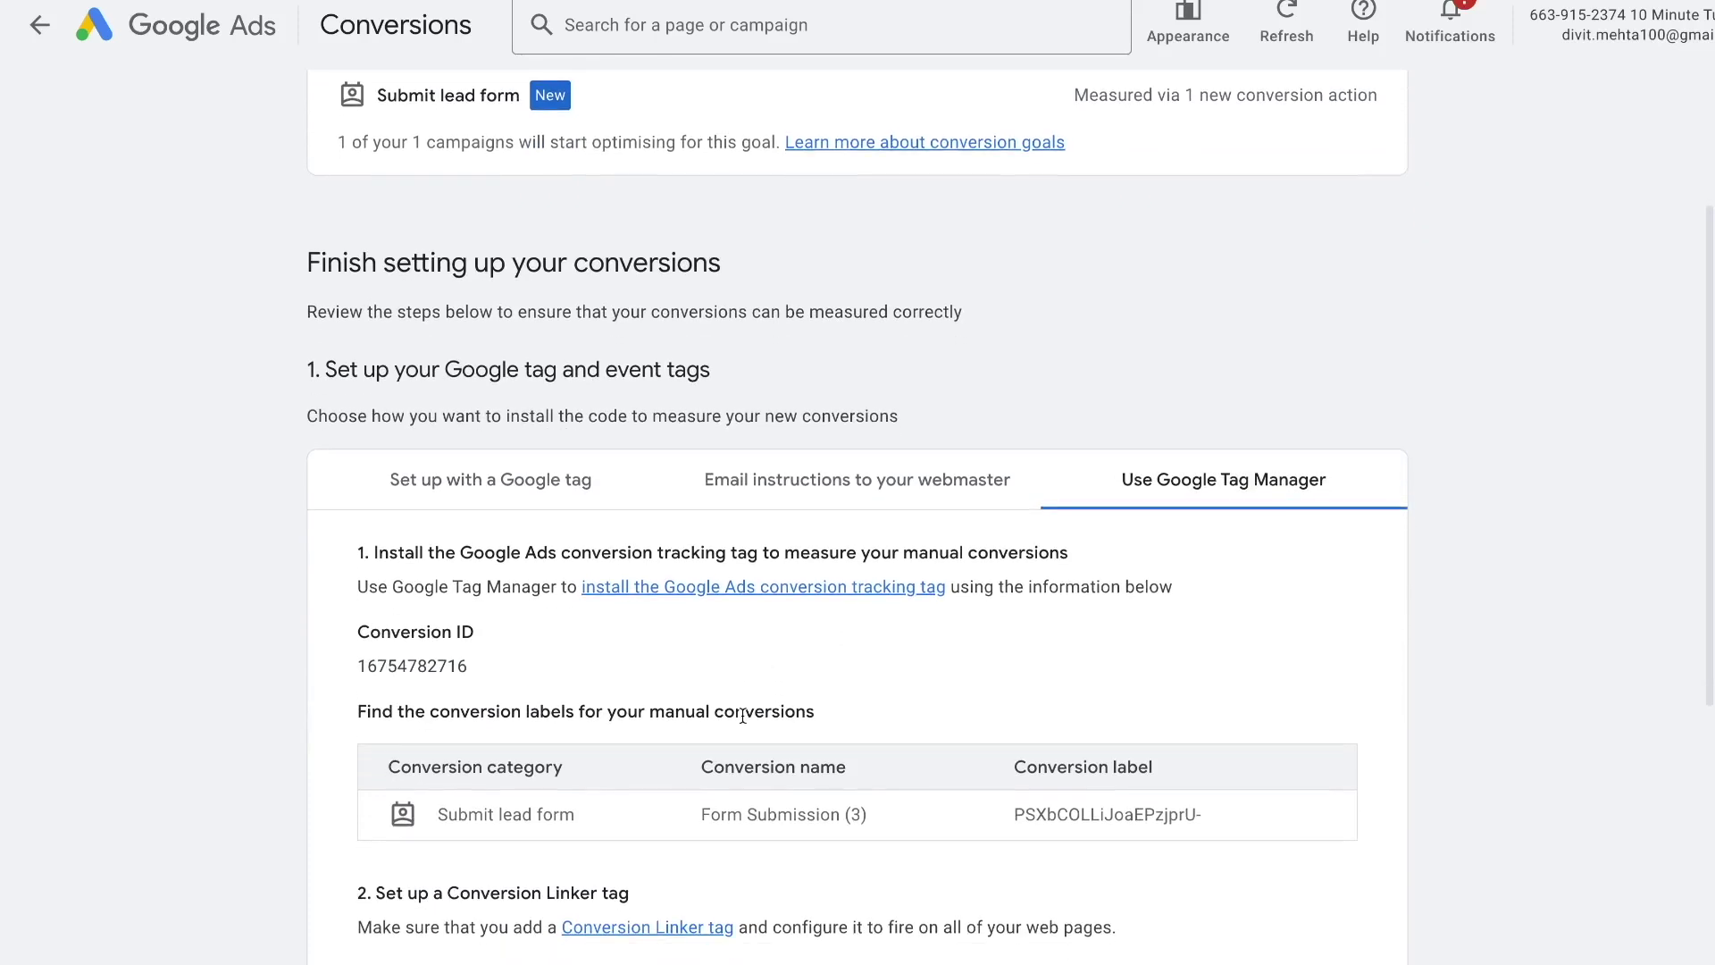
drag(466, 667, 356, 662)
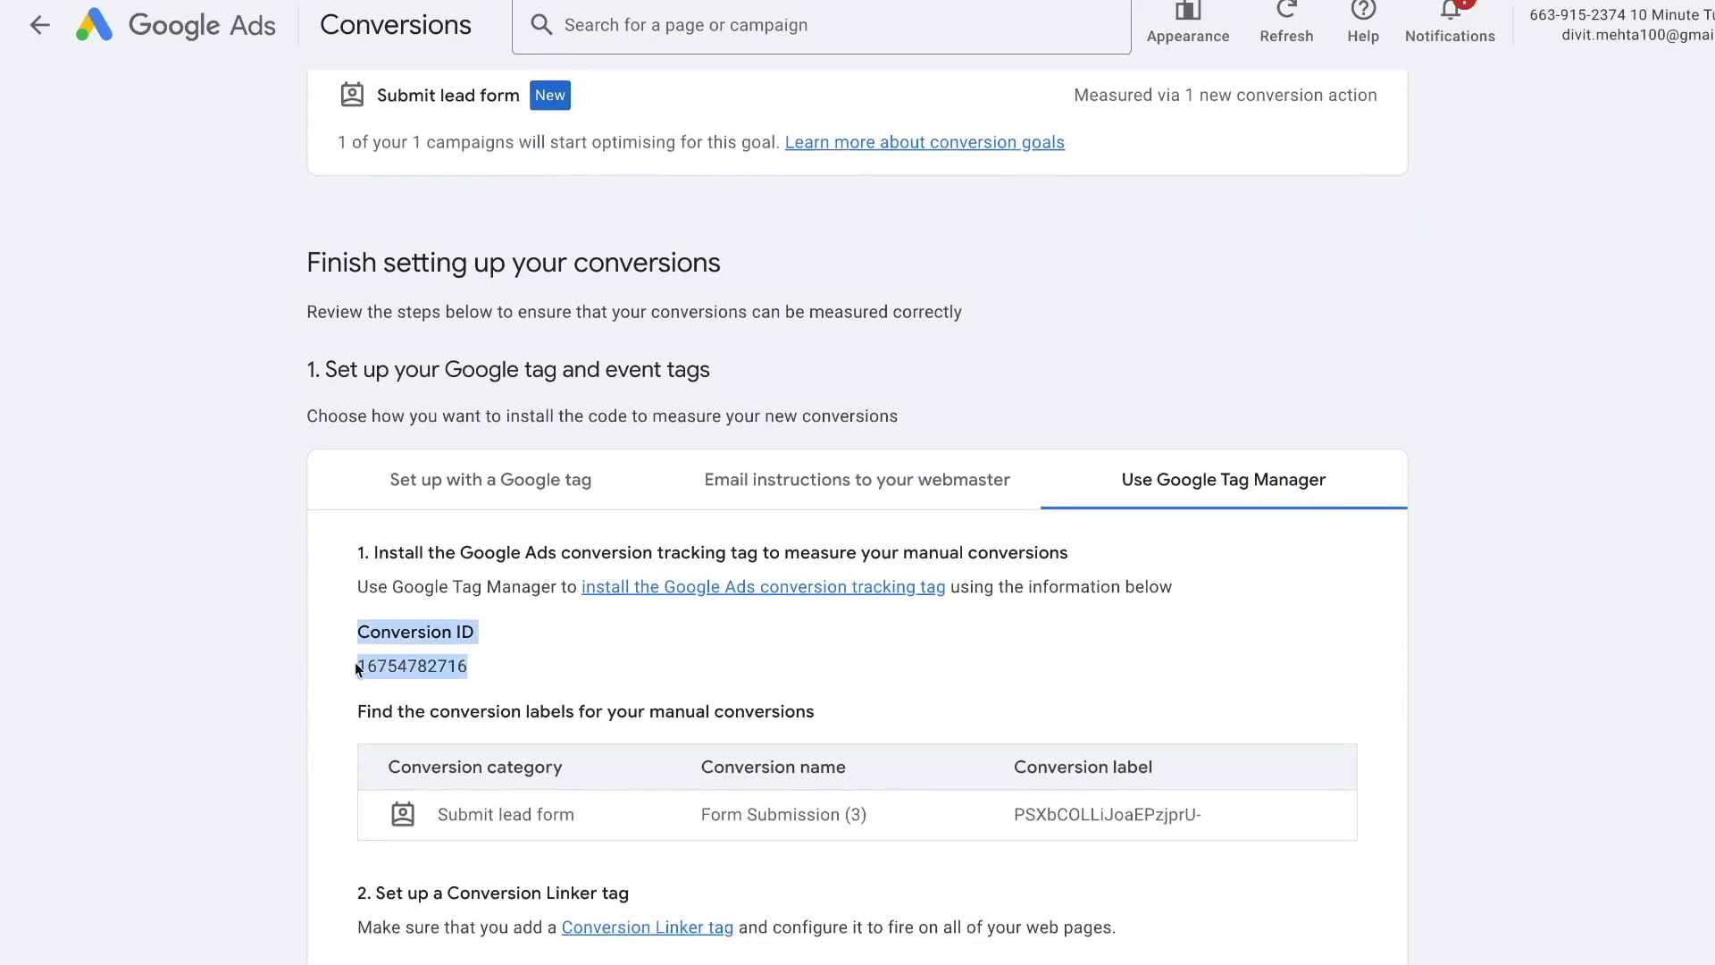
drag(1012, 816, 1202, 813)
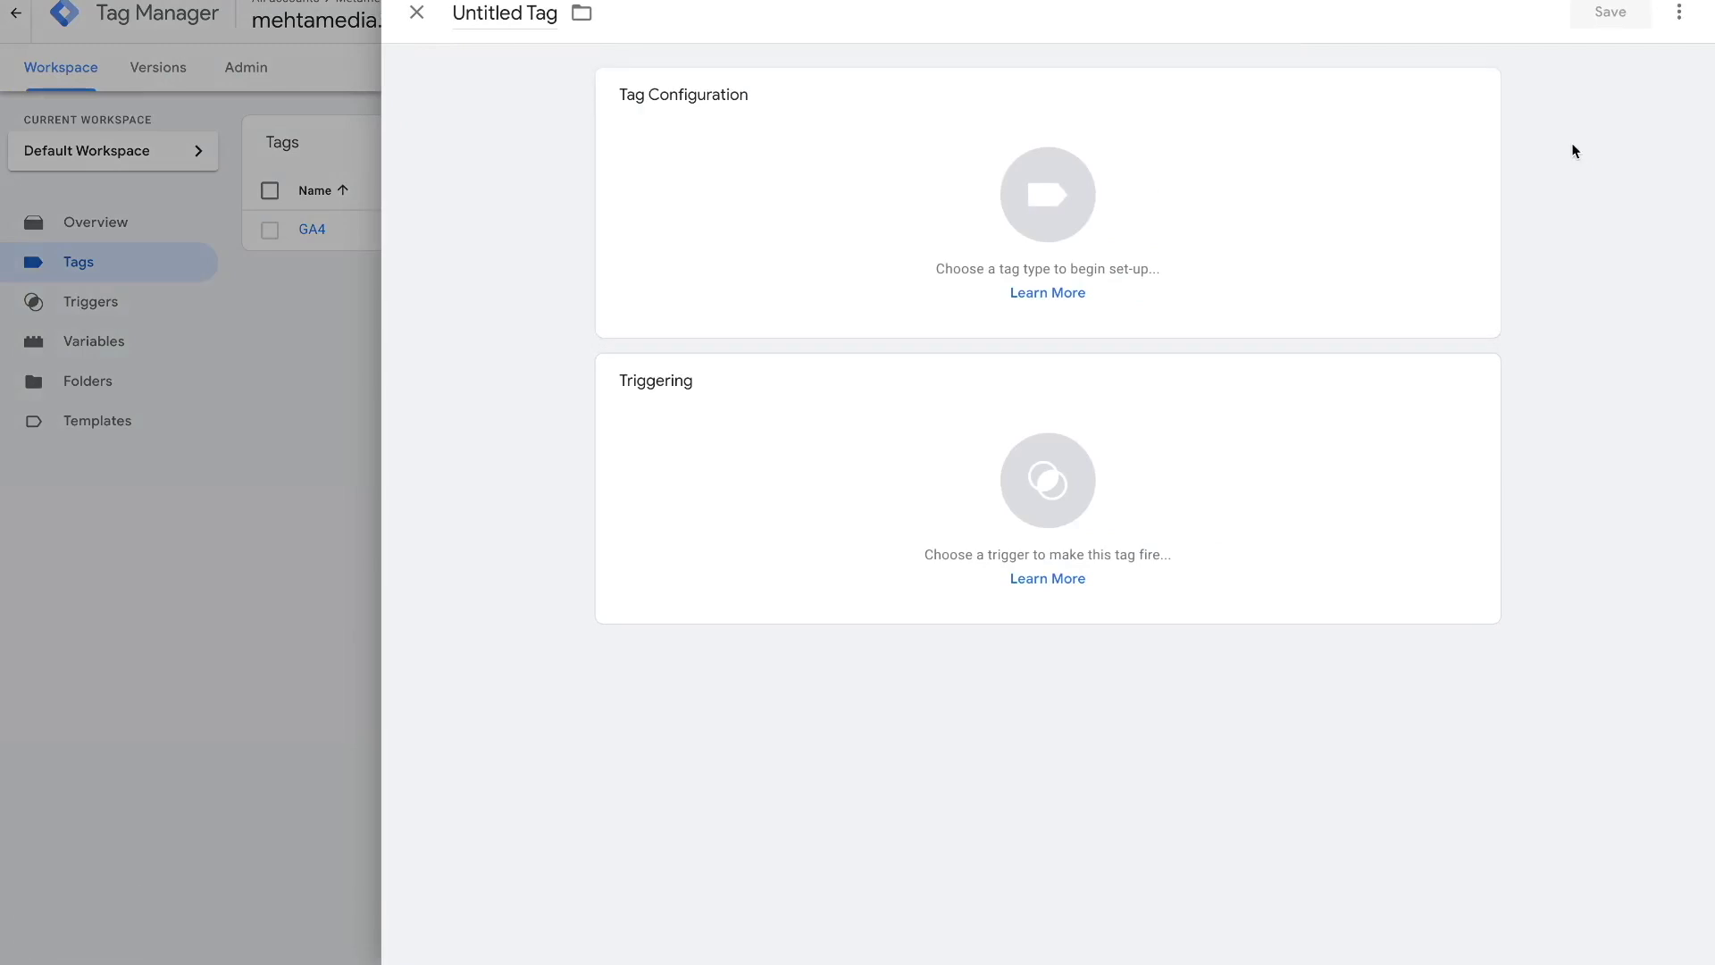
- Name the tag 'Google Ads Conversion Tracking', set that tag type, and create the suggested Conversion Linker
click(529, 16)
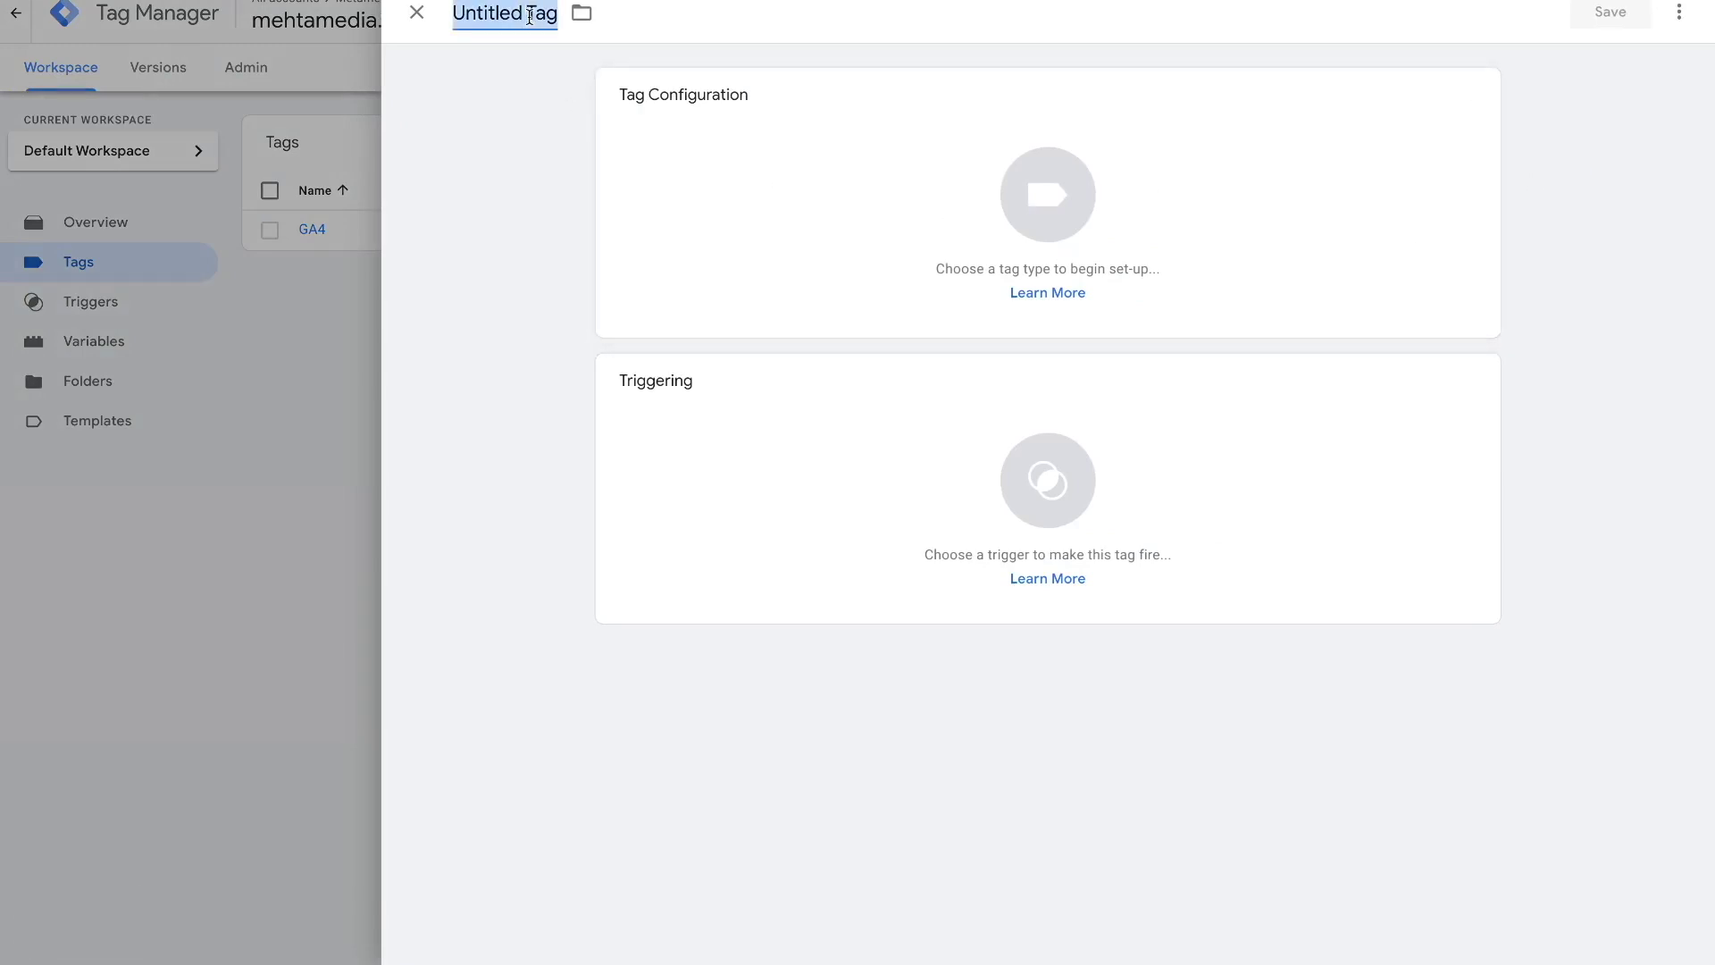
key(BackSpace)
text(Goo)
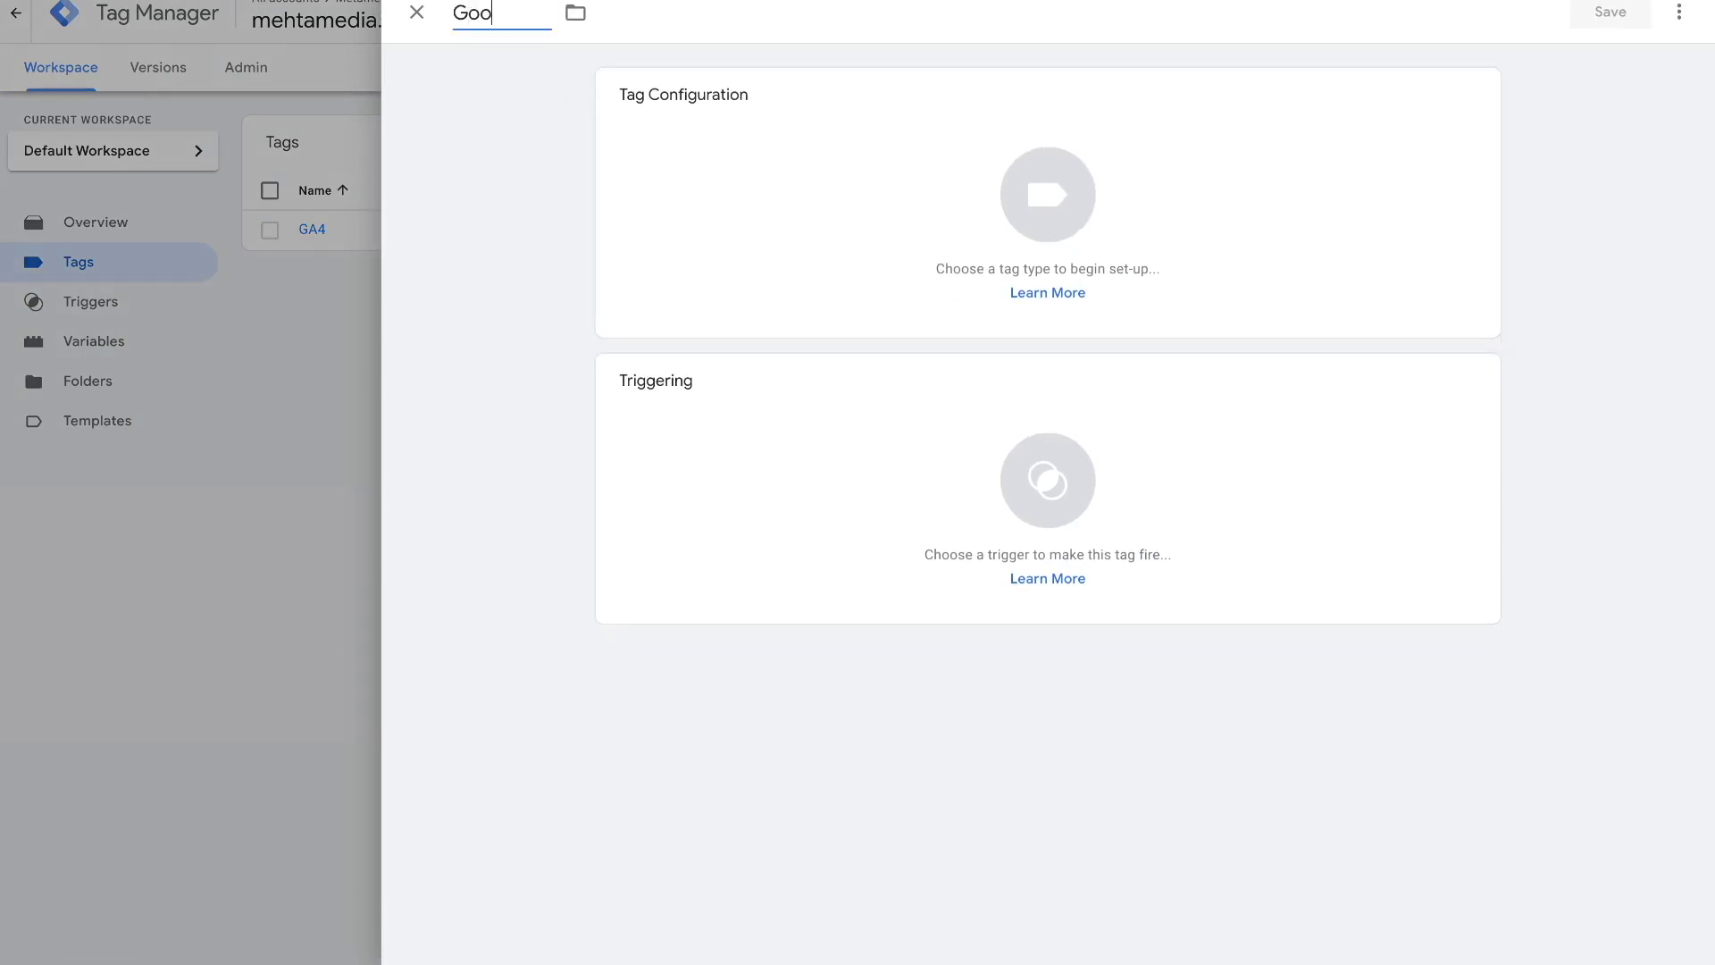
text(gle Ads Conve)
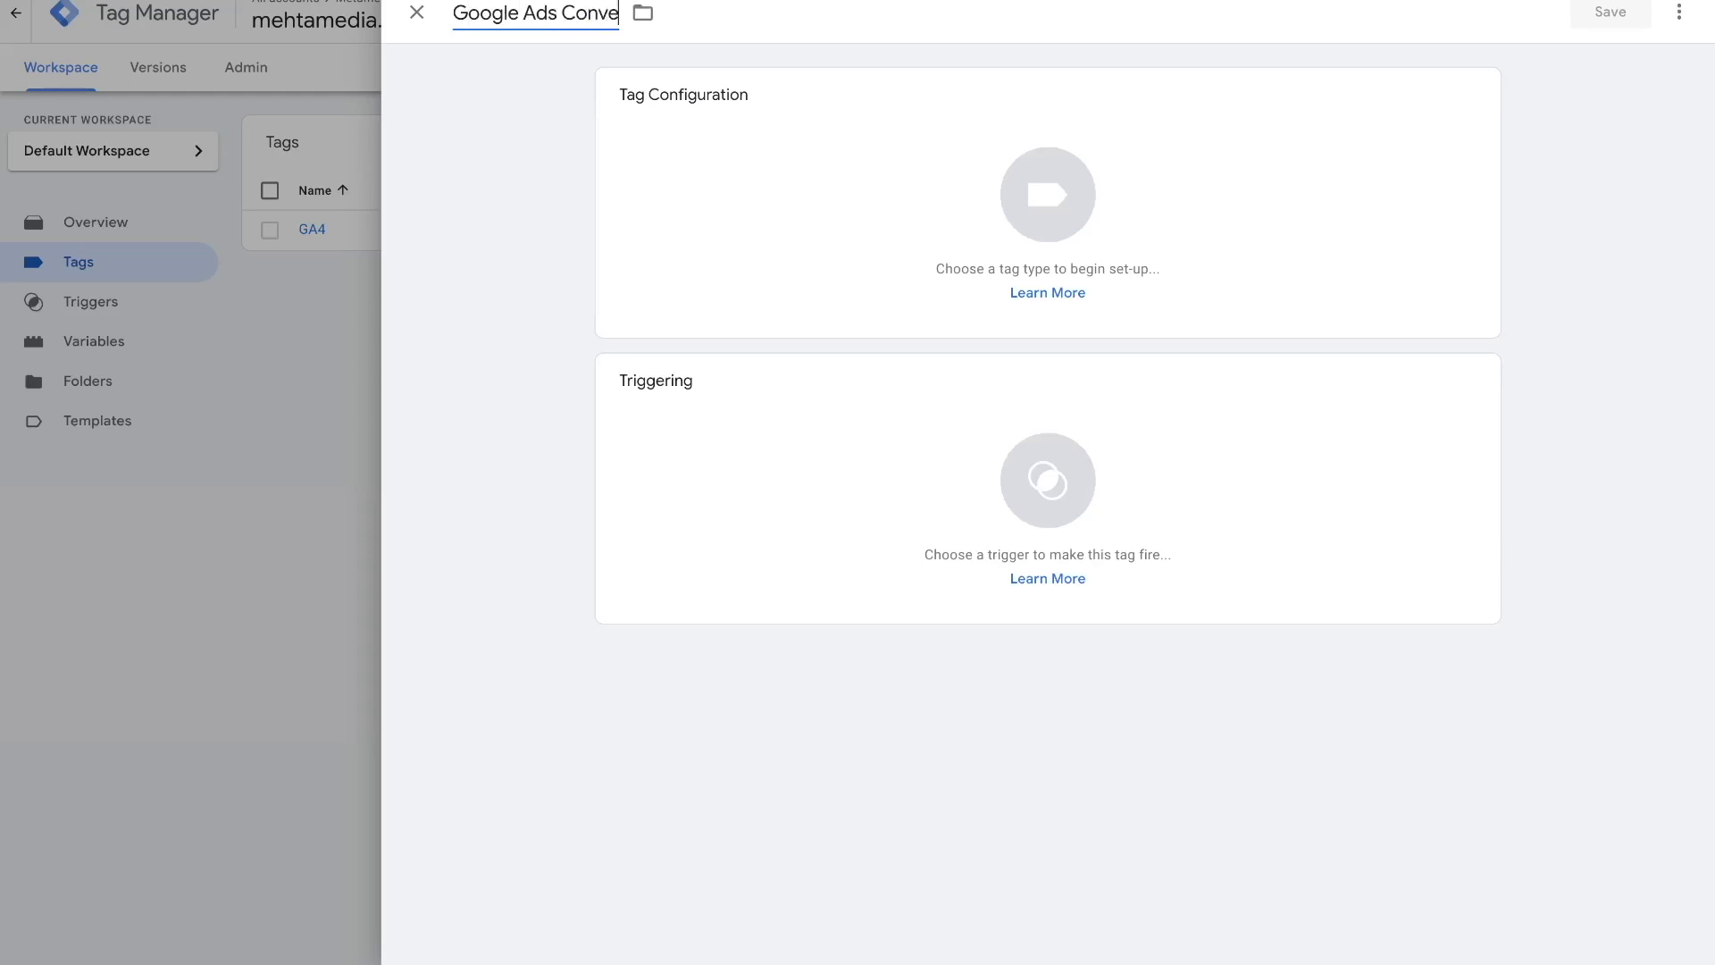
text(rsion Tracking)
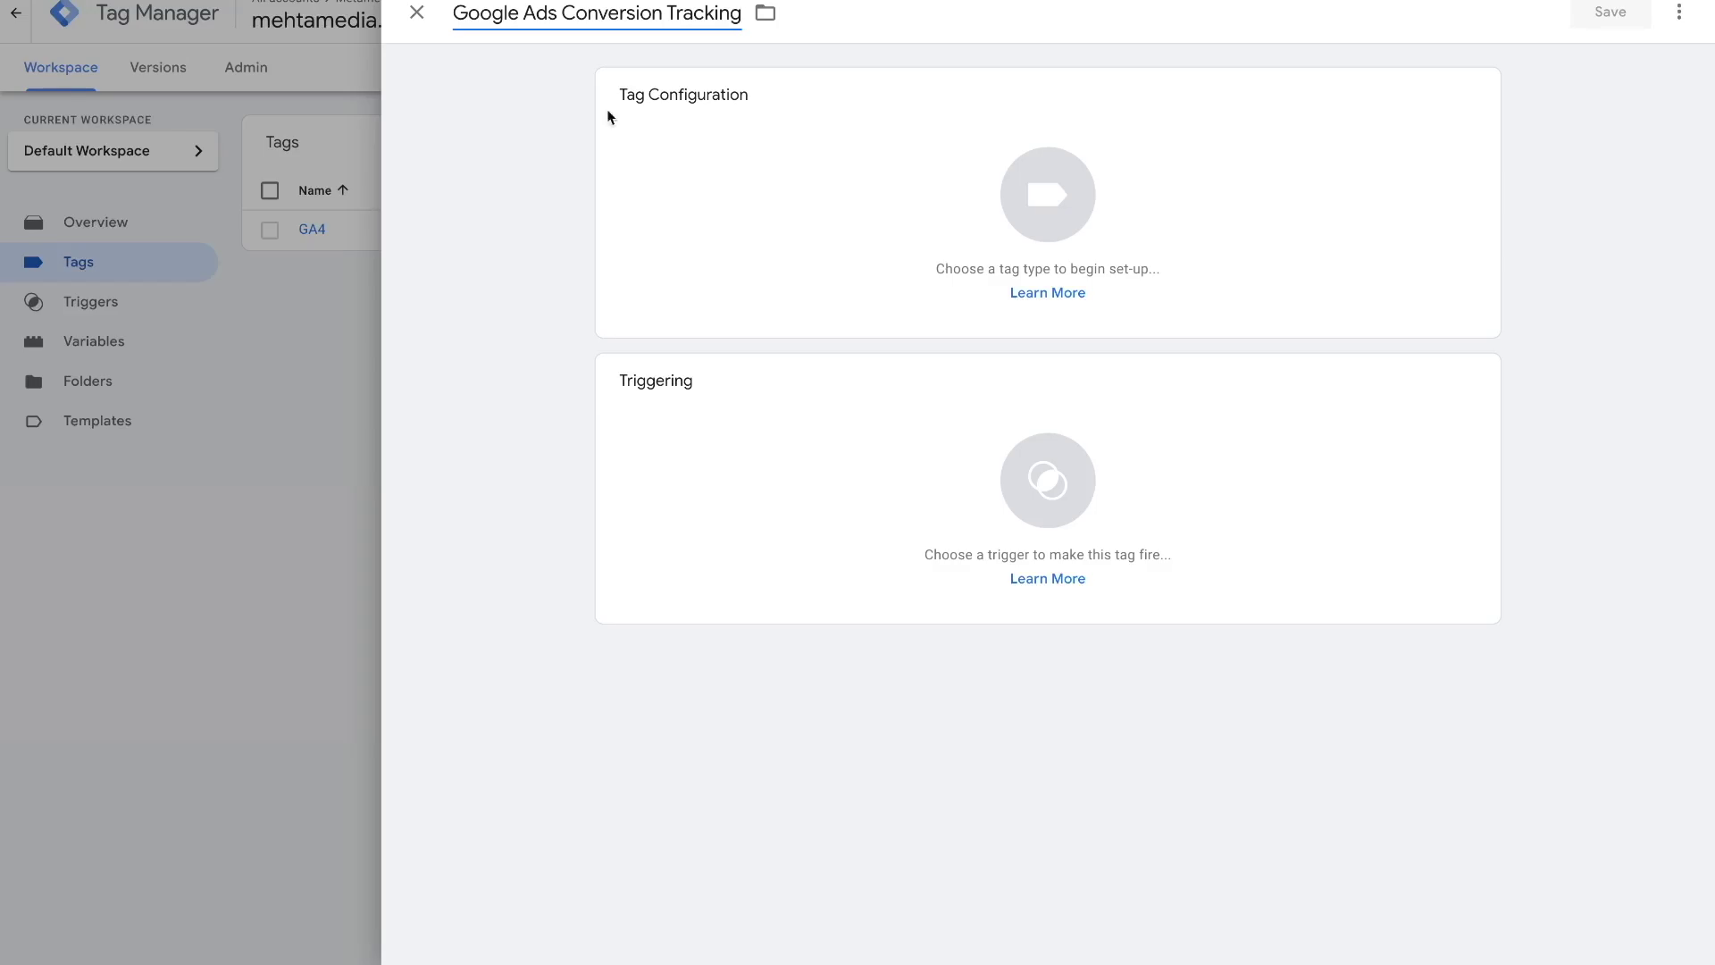
click(750, 215)
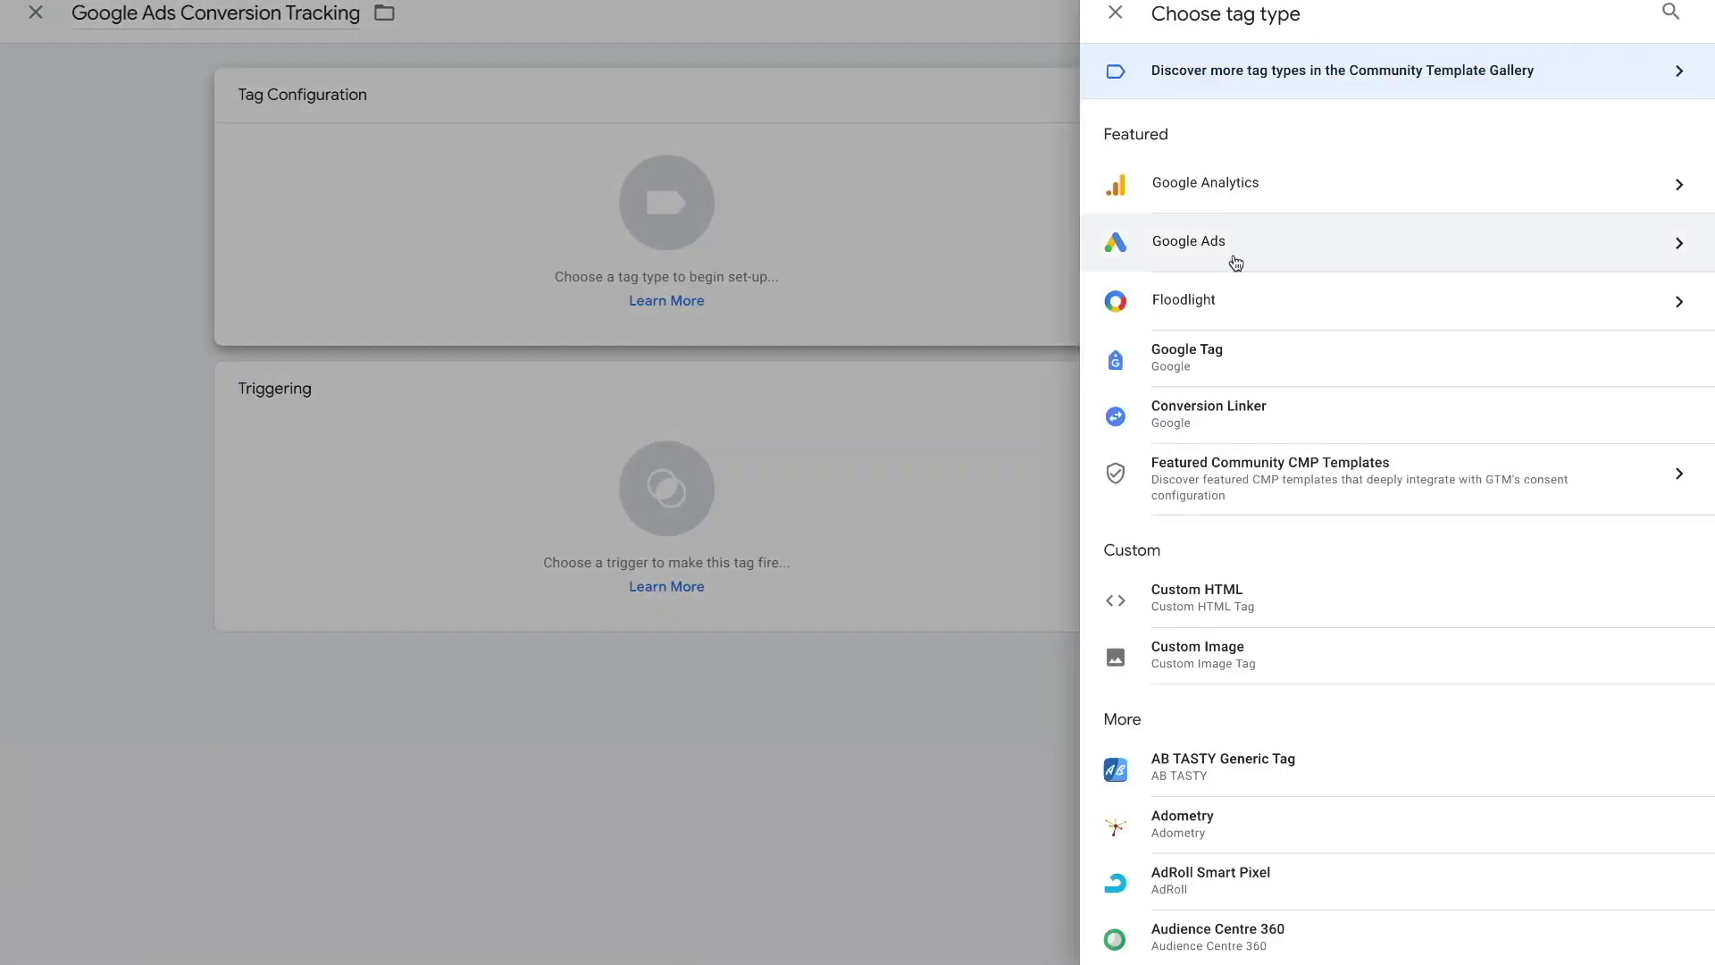
click(1235, 261)
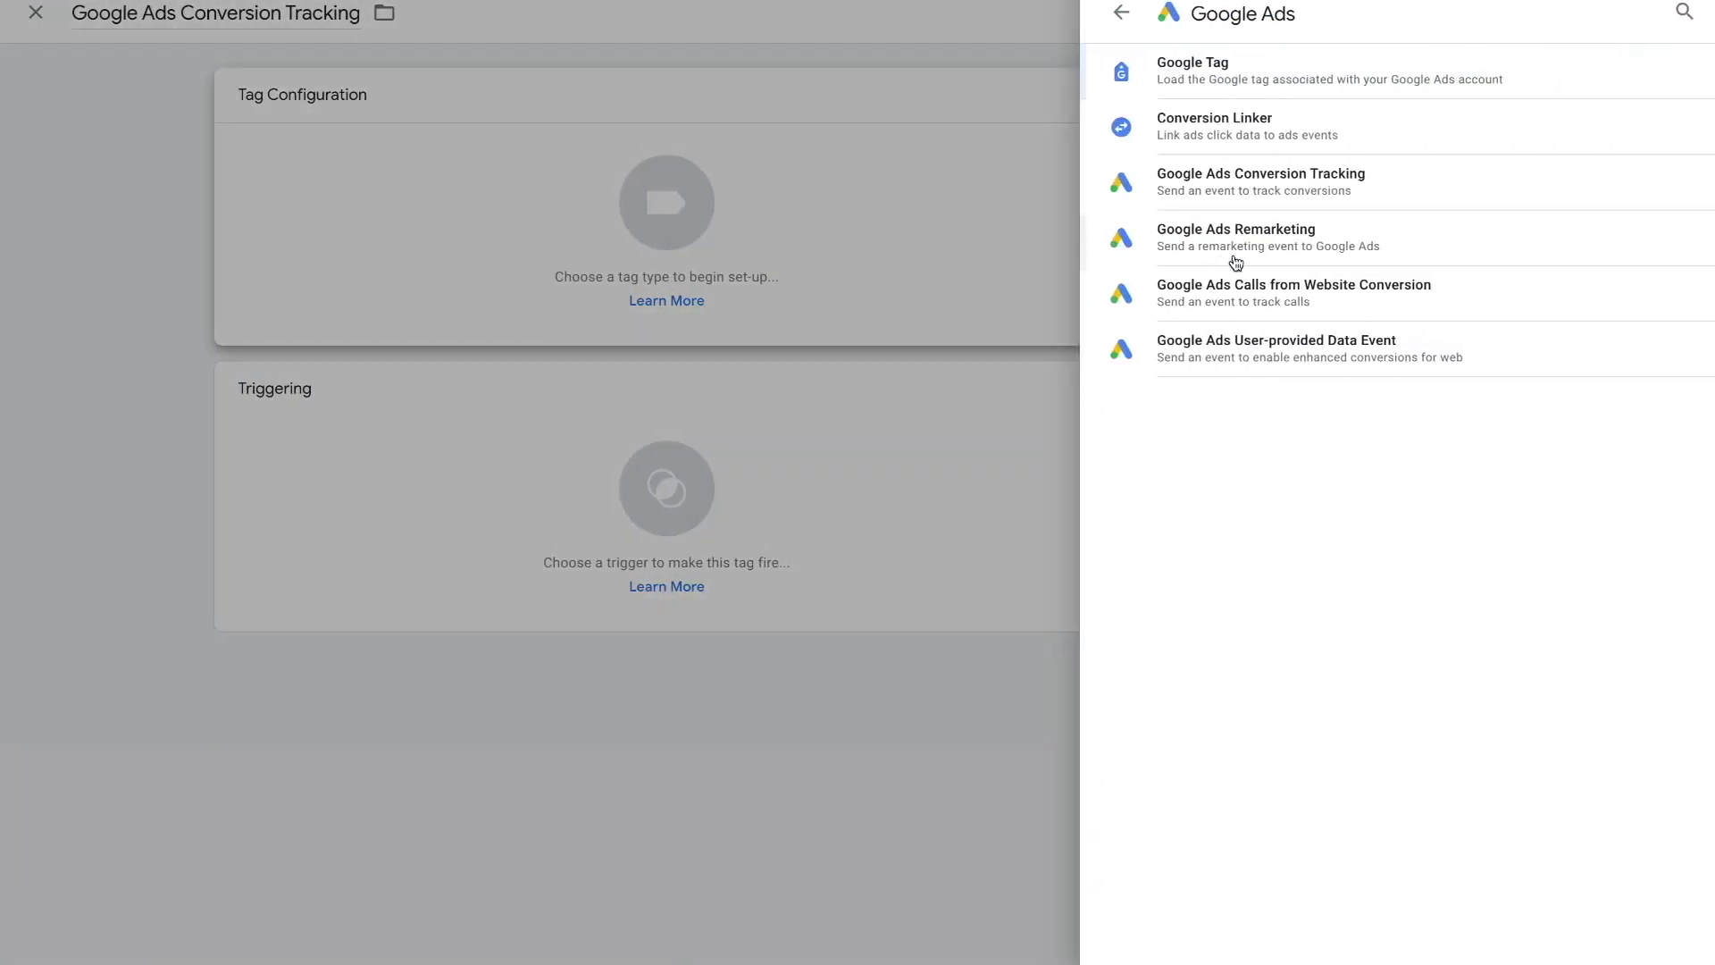
click(1248, 191)
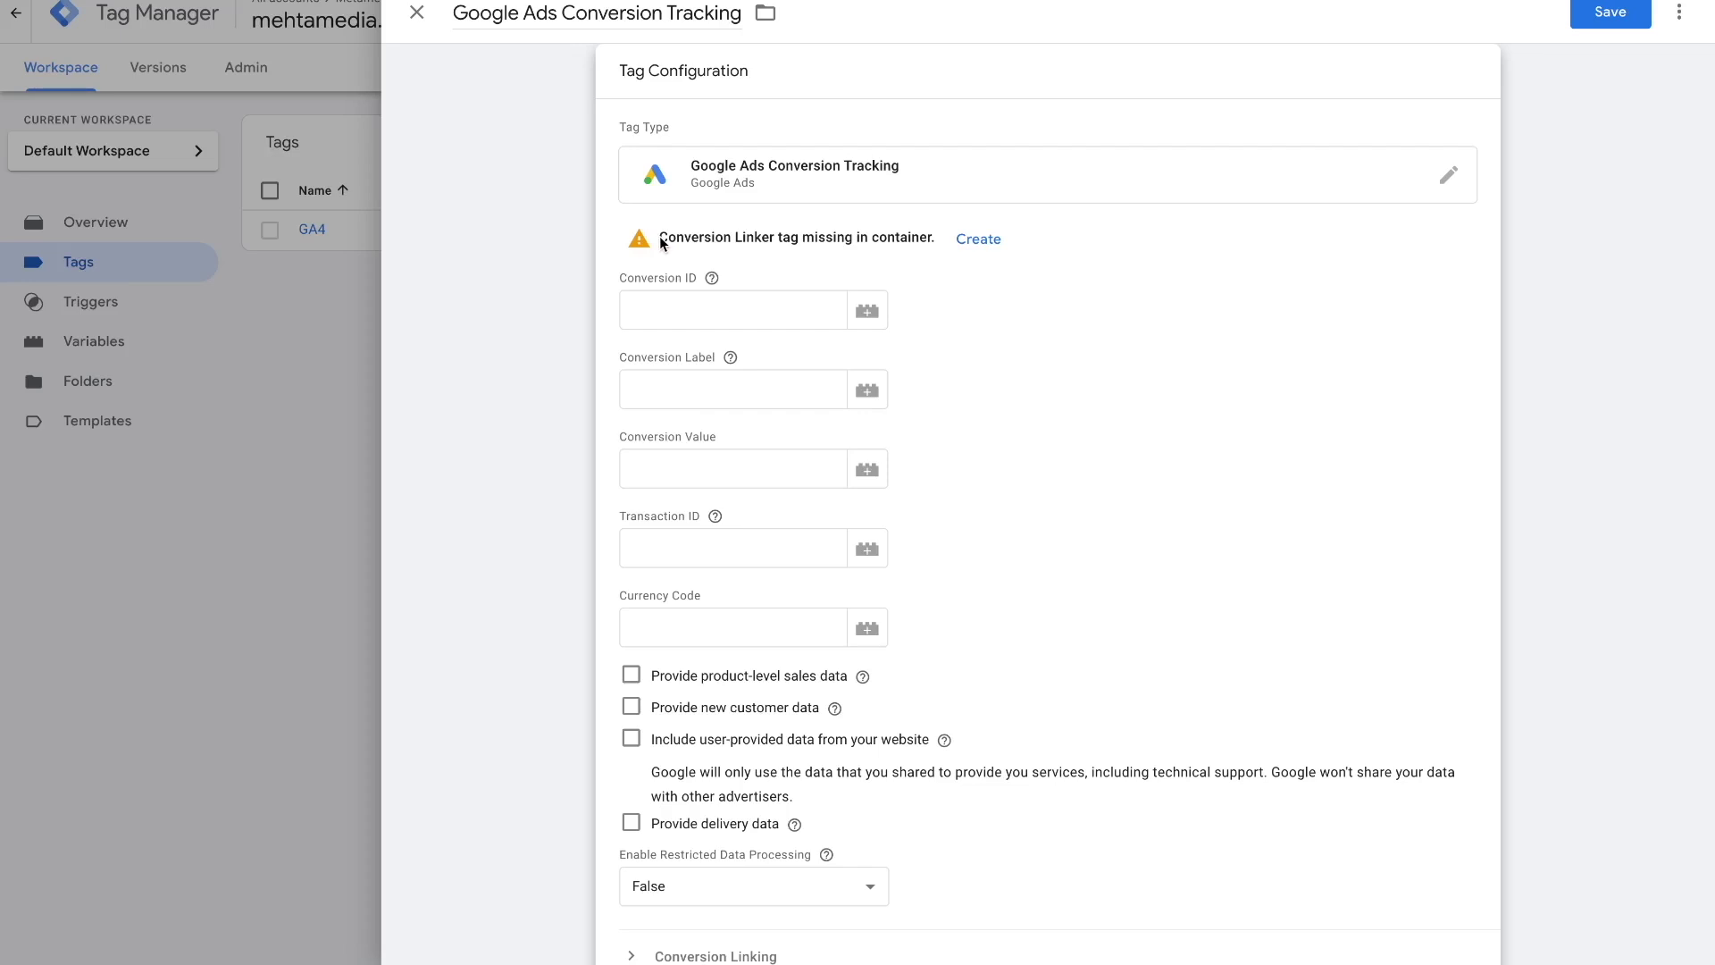
drag(661, 241, 806, 243)
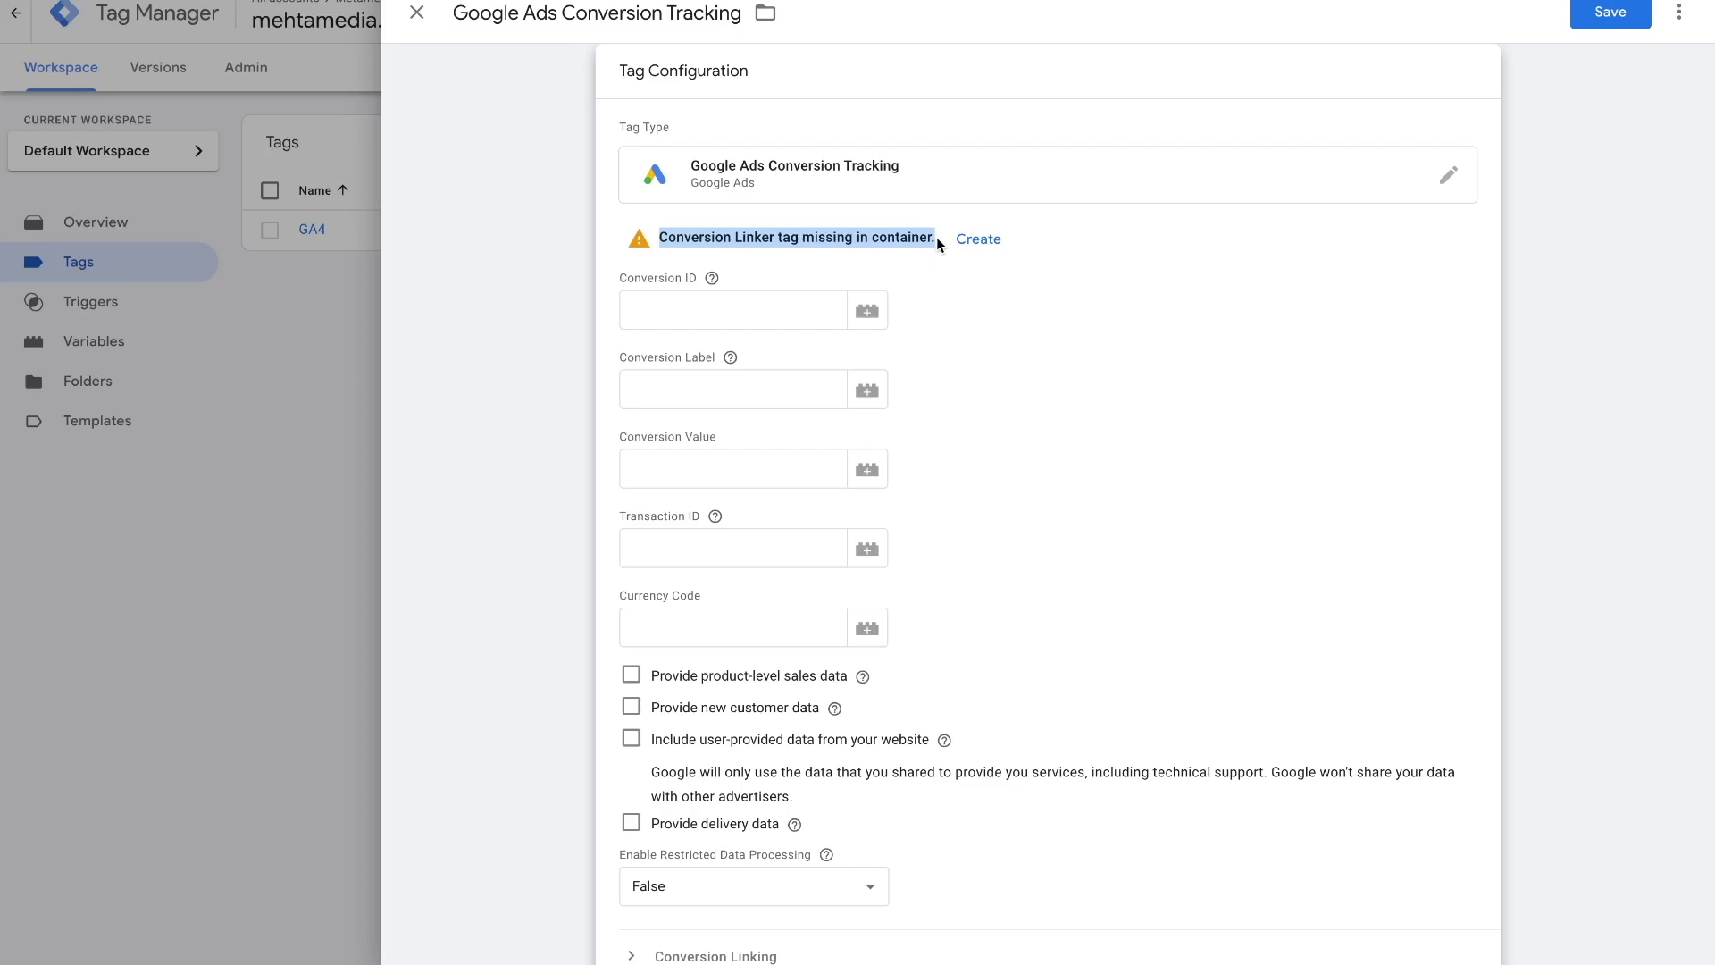
click(979, 239)
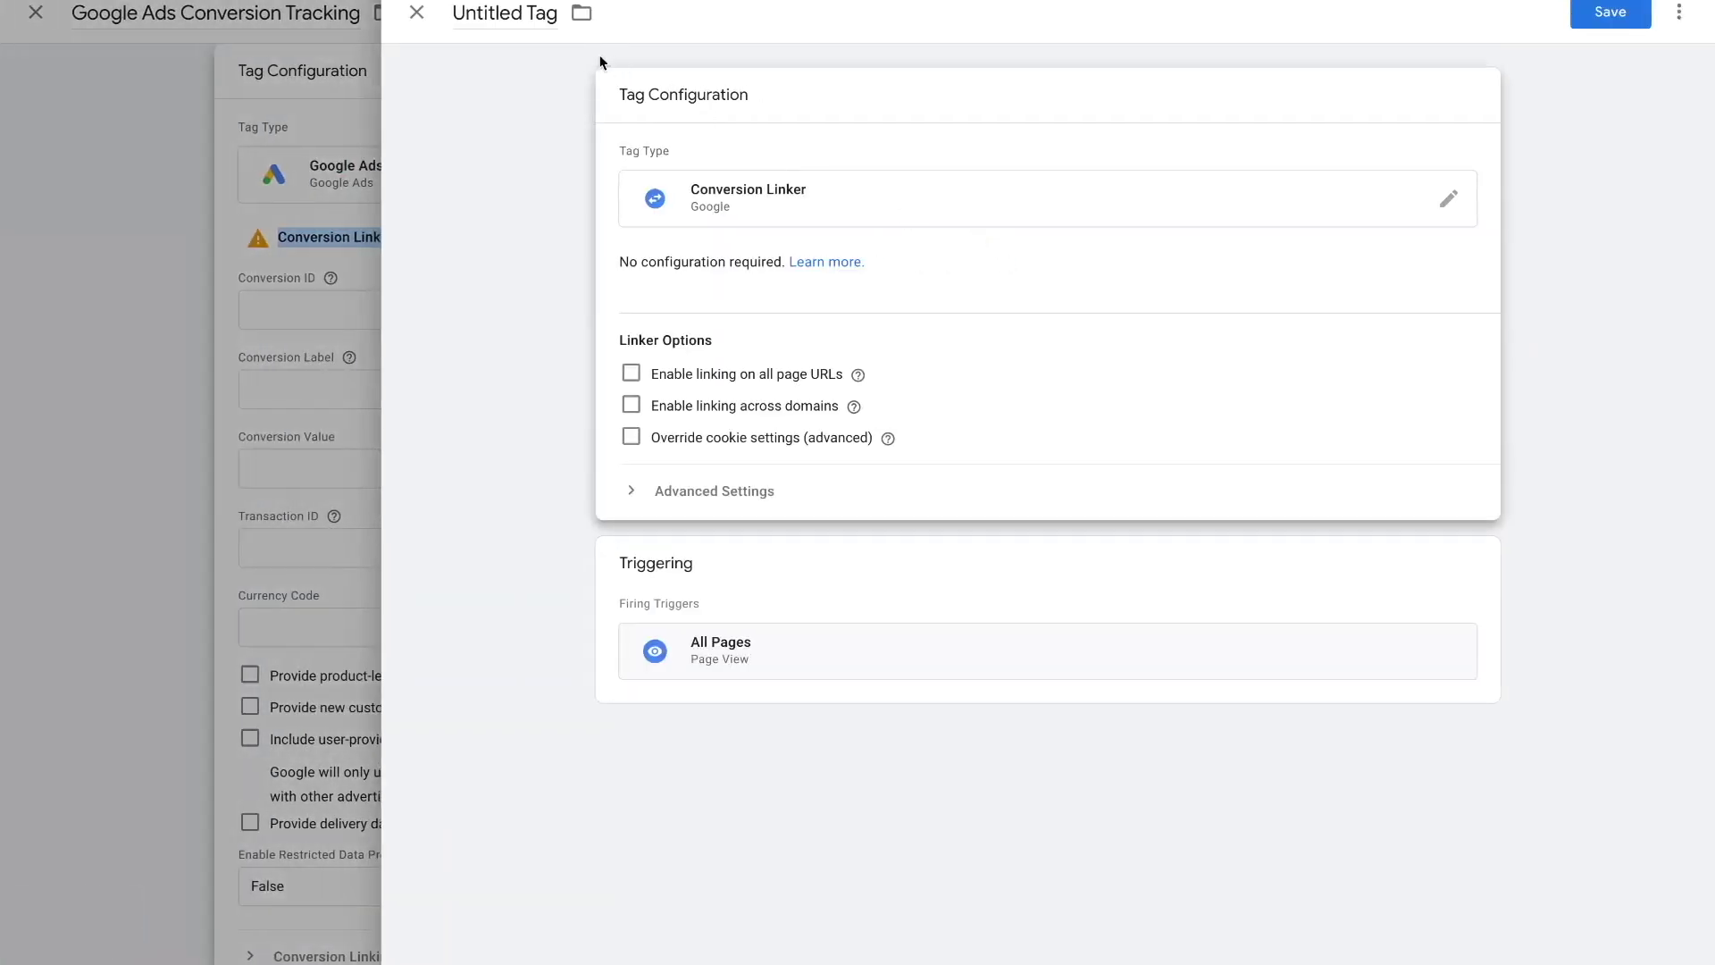
- Name the linker 'Conversion Linker - Google Tag/Ads', fire it on Initialization - All Pages, and save
click(529, 16)
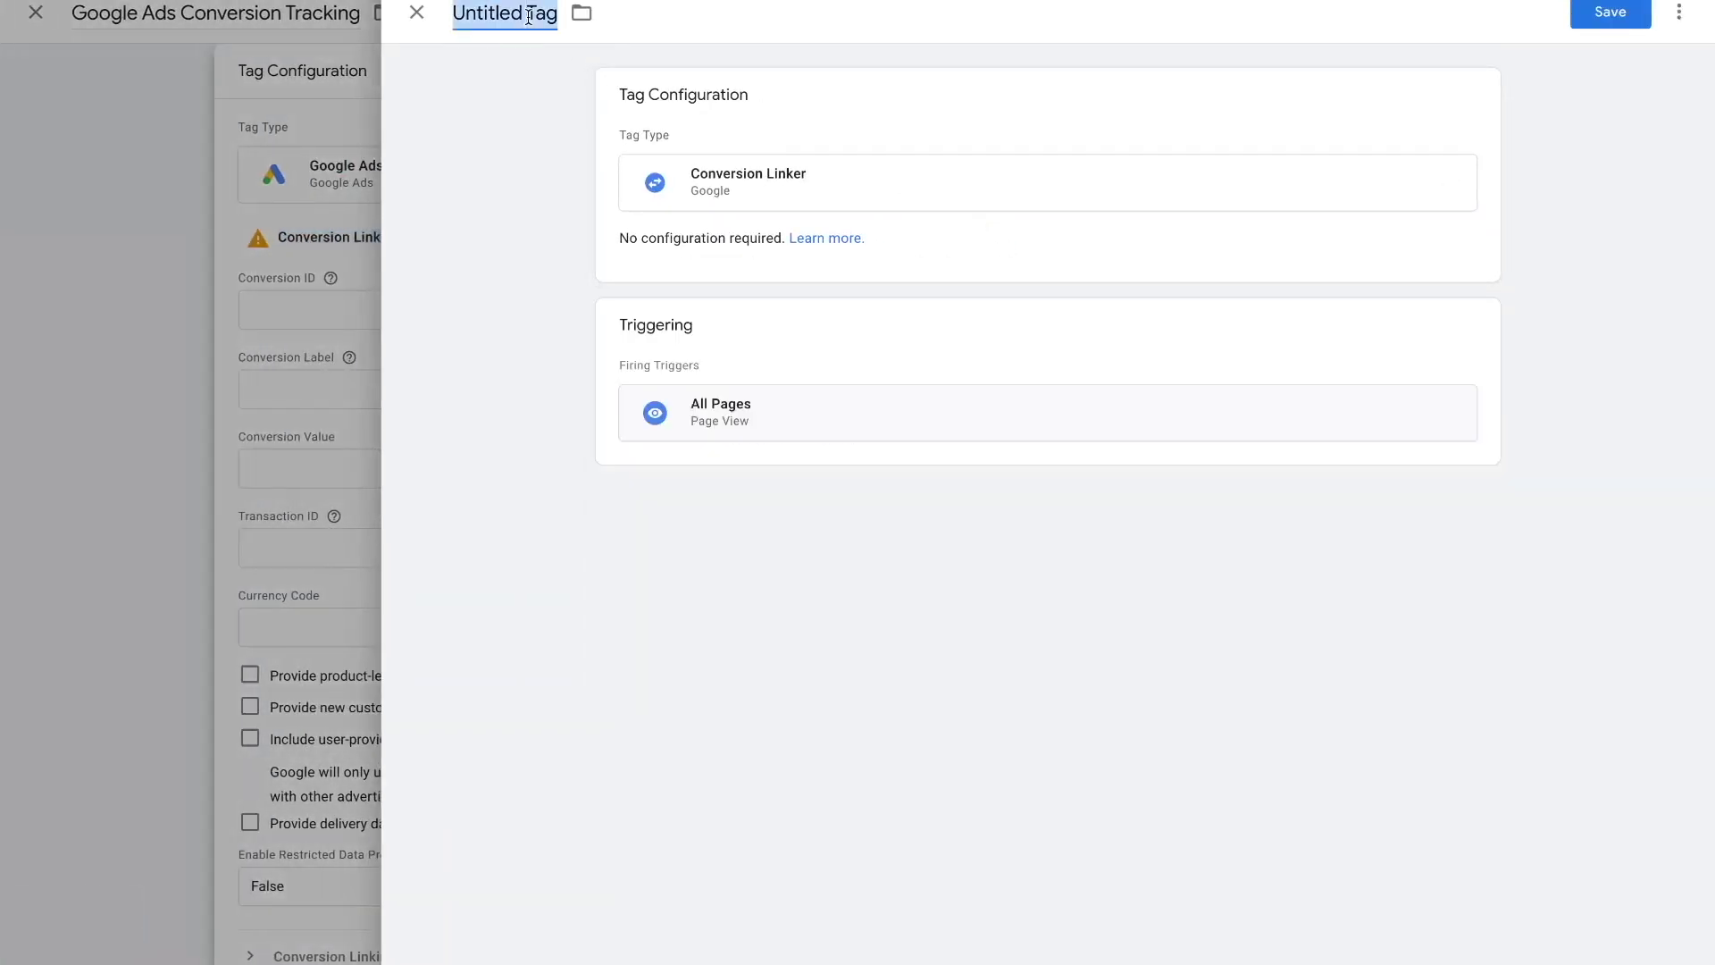
text(Conversion Linker - Google Tag/Ads)
click(465, 141)
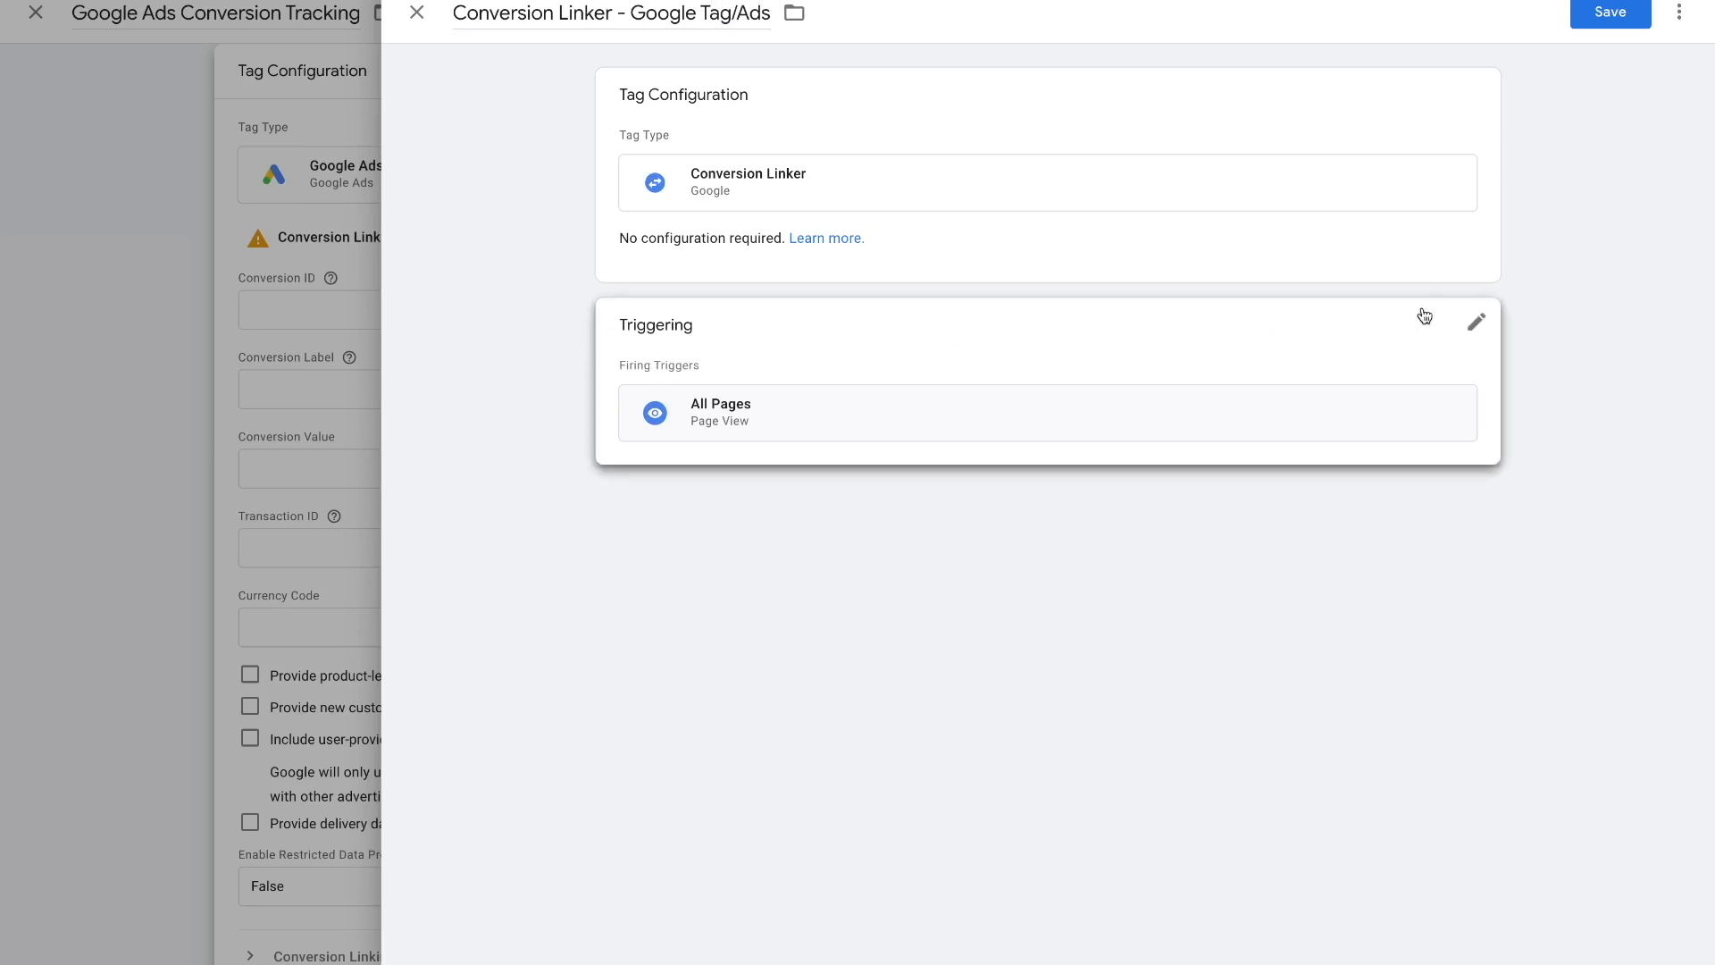
click(1478, 325)
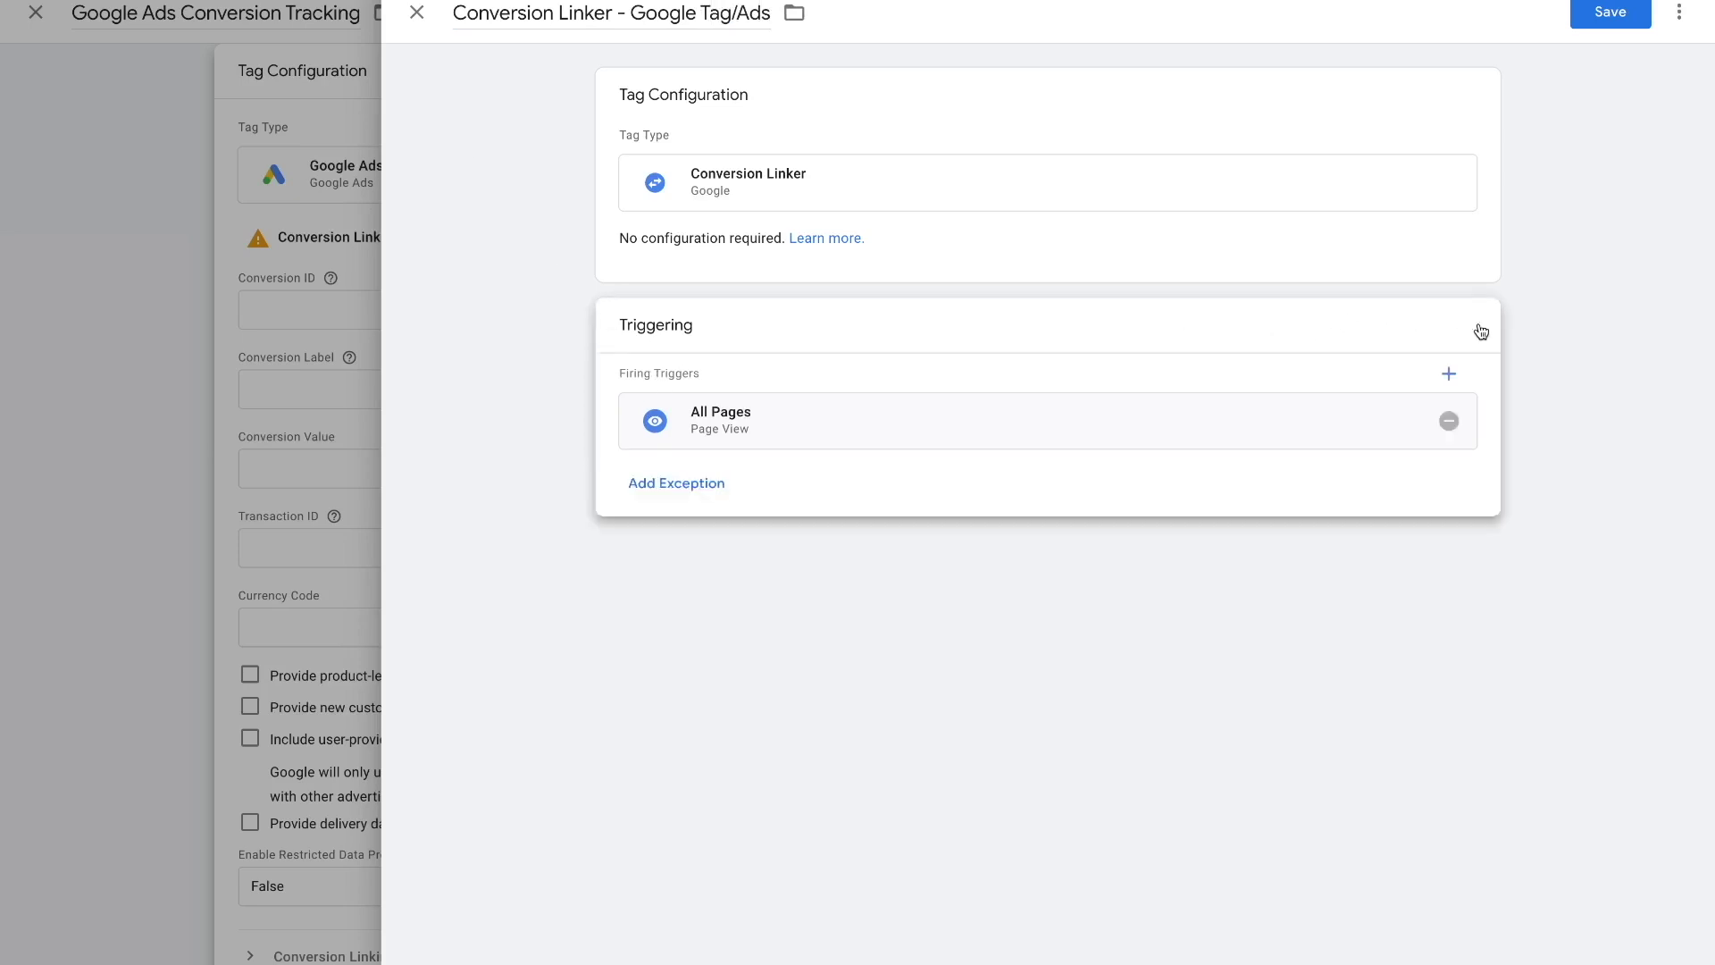
click(1449, 420)
click(1092, 447)
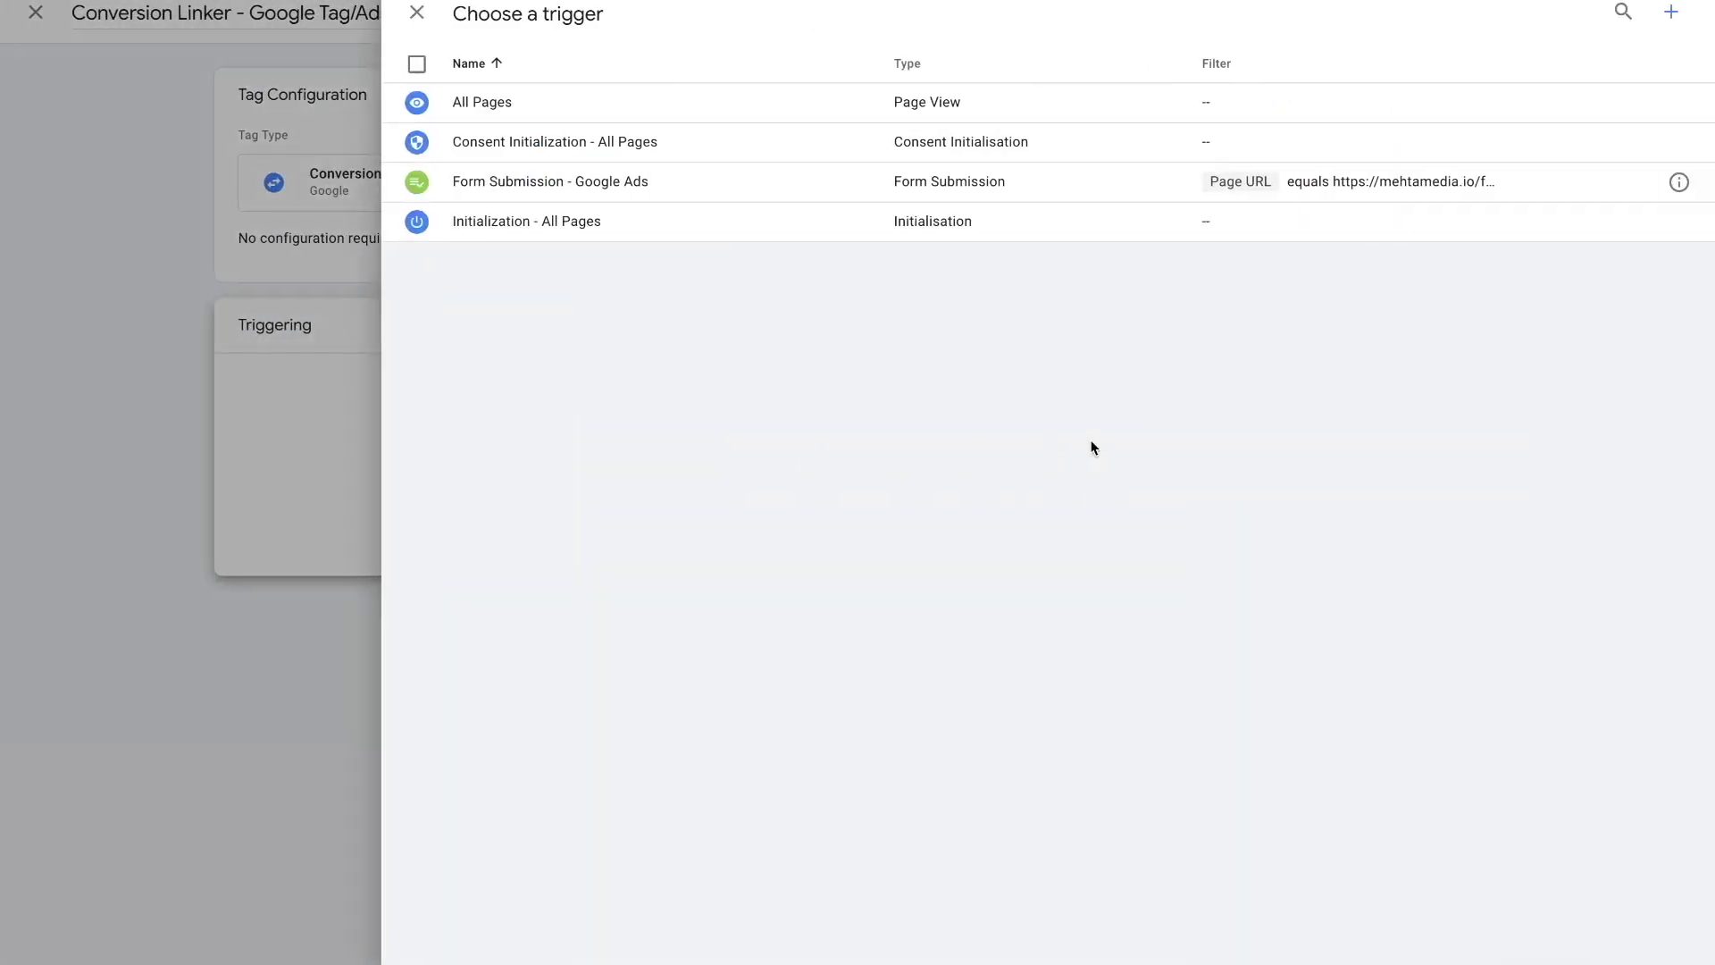
click(561, 231)
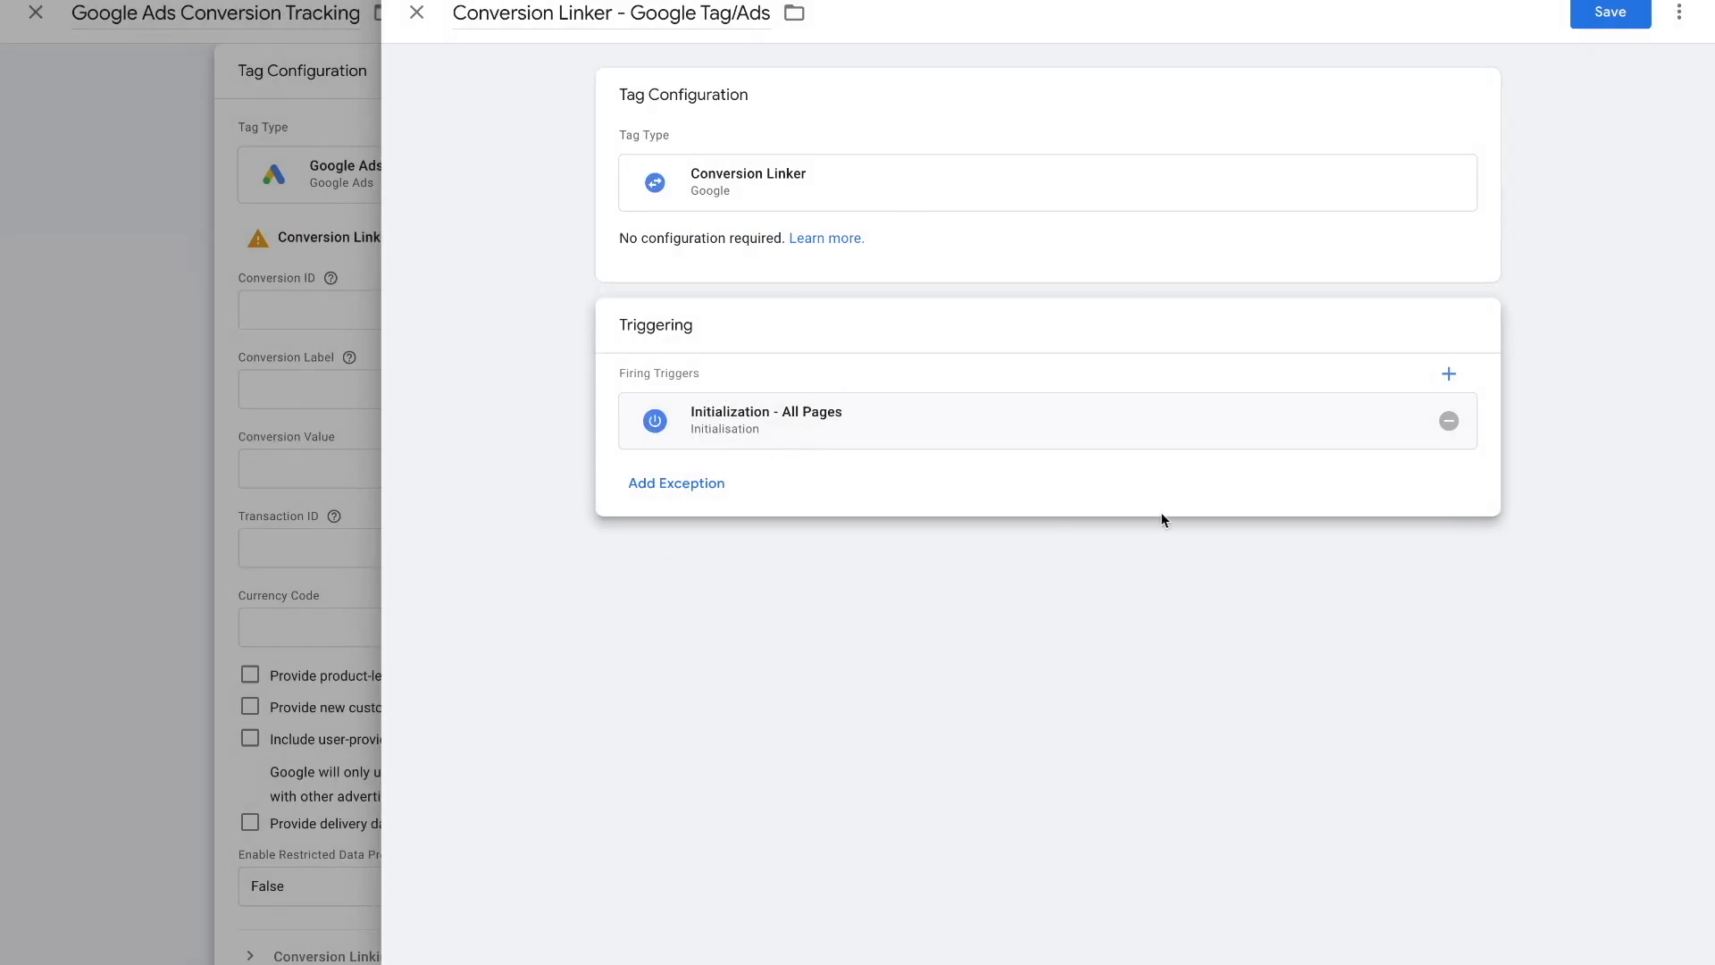
click(1626, 13)
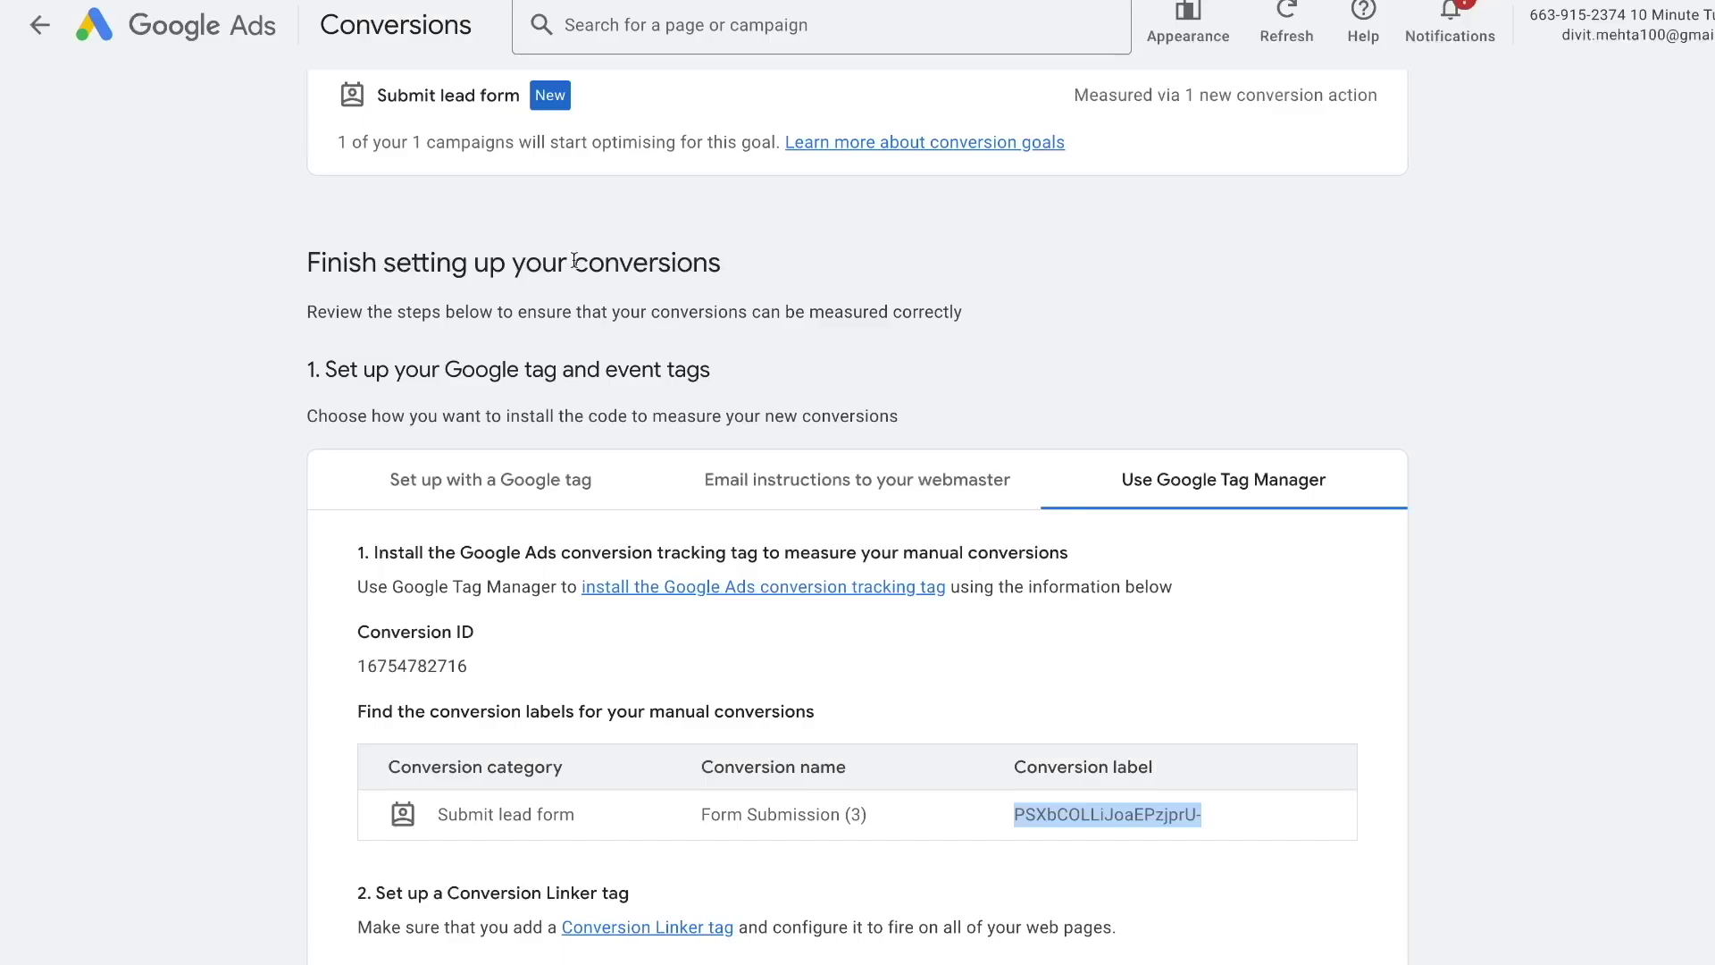
double_click(433, 675)
key(ctrl+c)
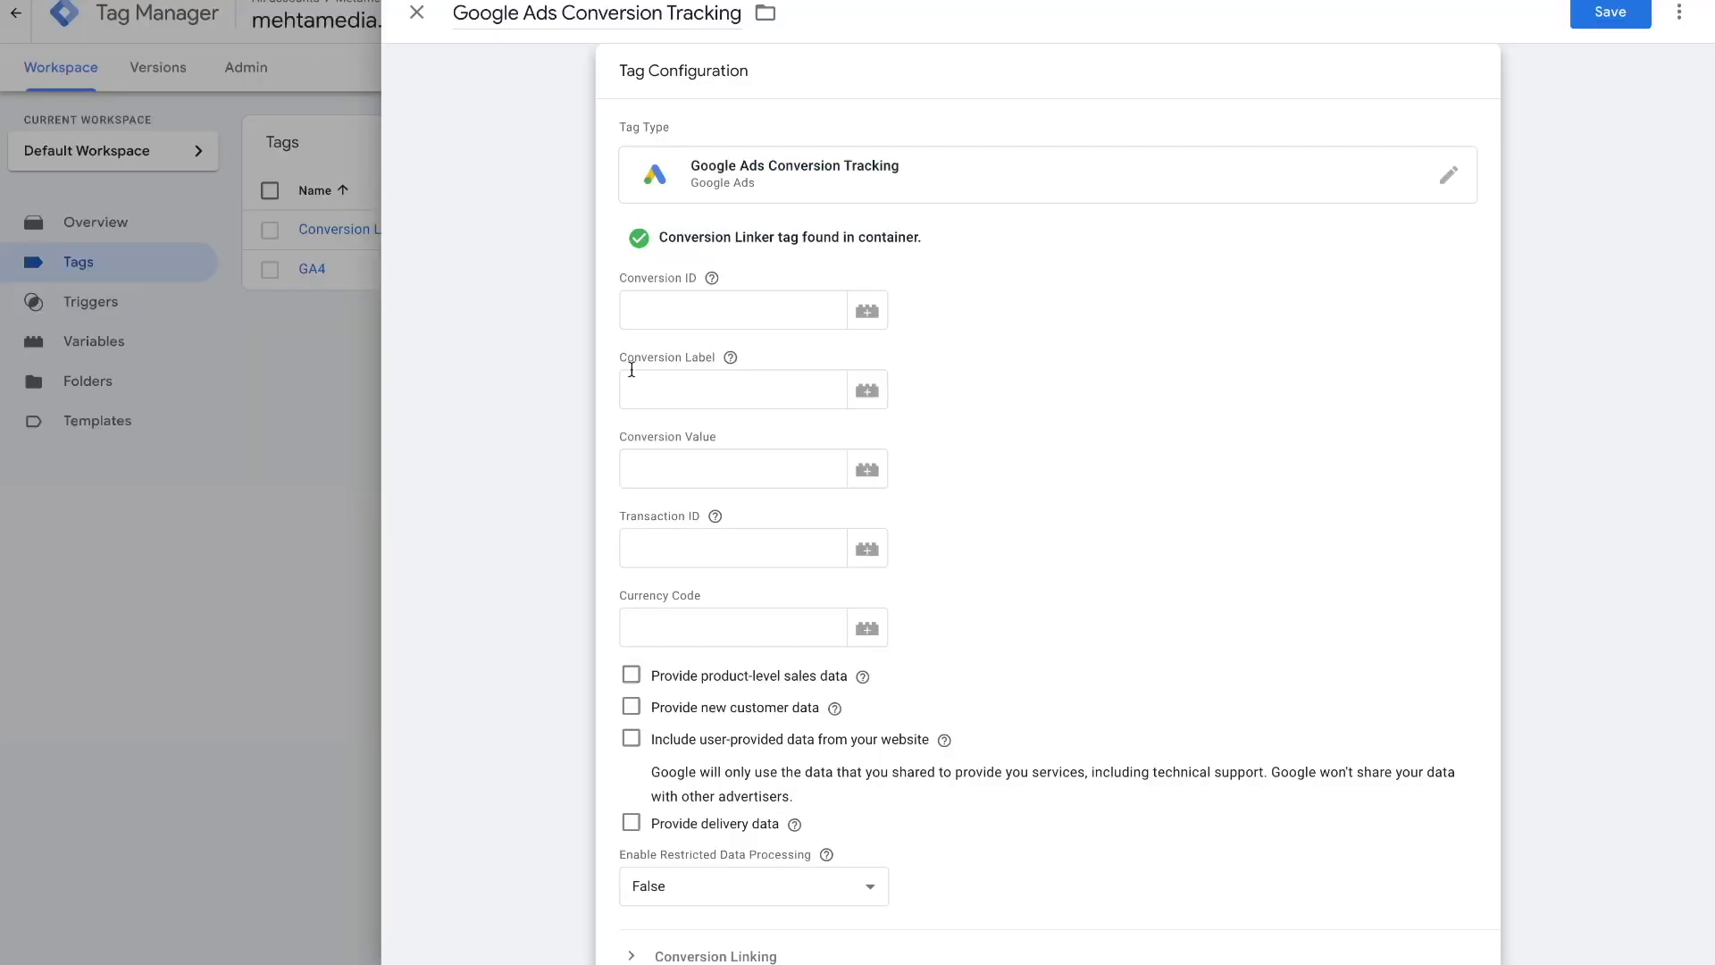
click(653, 296)
key(ctrl+v)
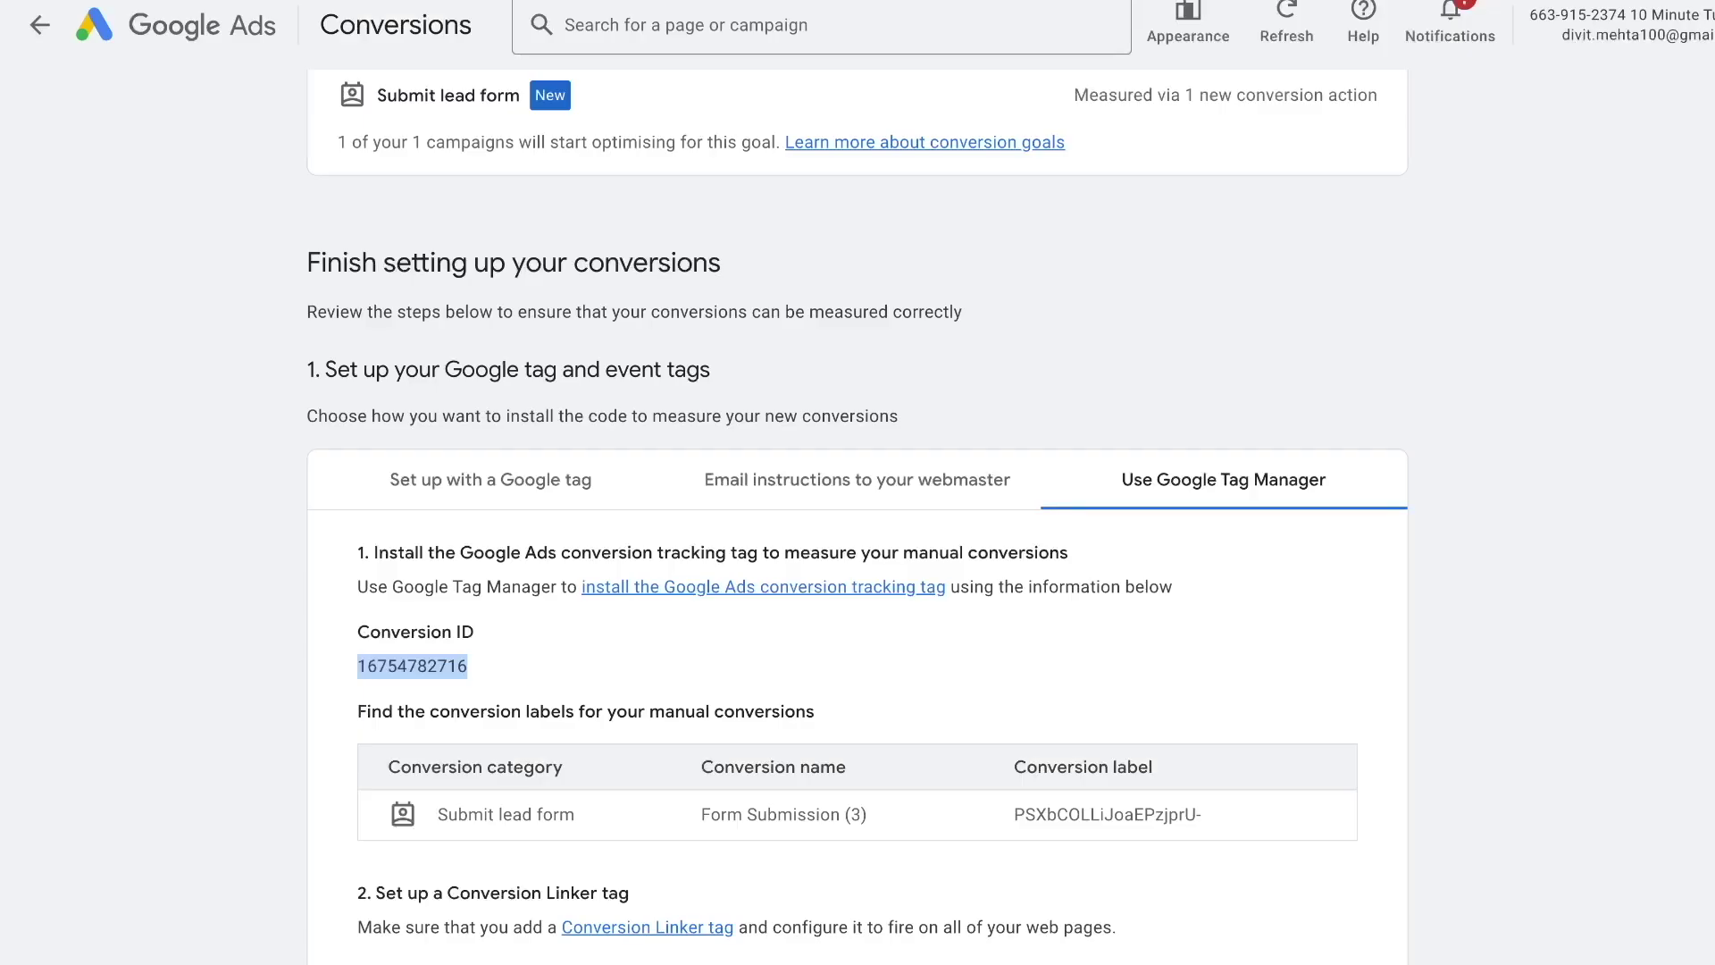
triple_click(1074, 813)
key(ctrl+c)
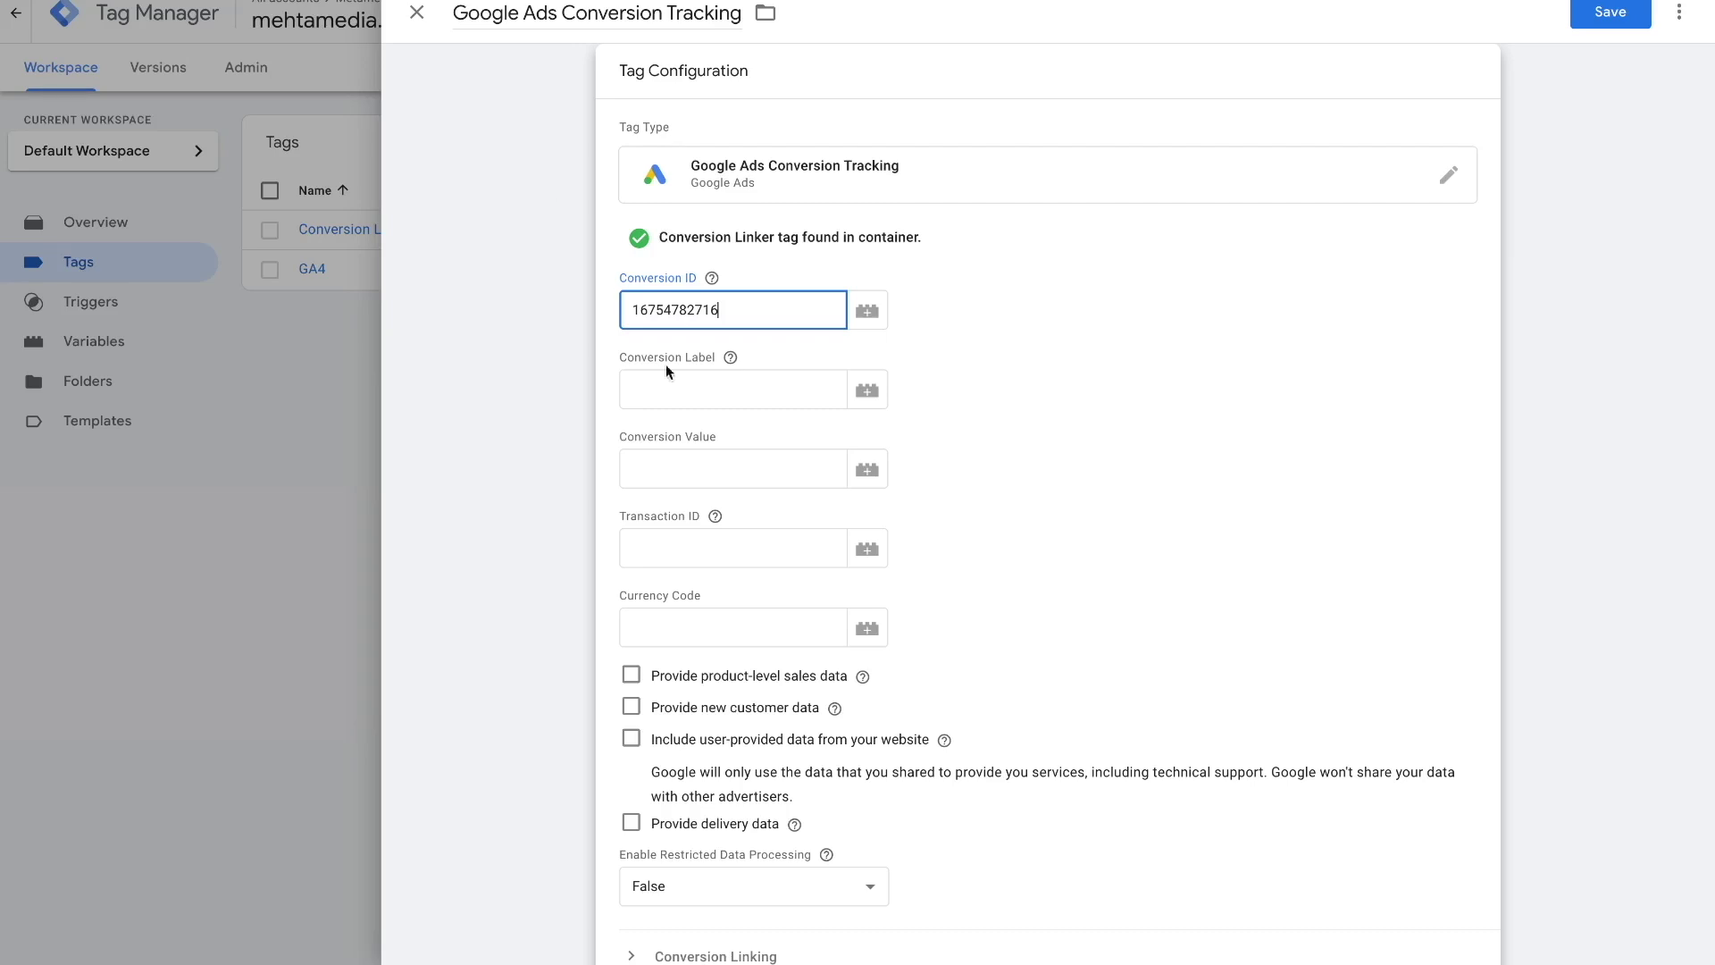
click(683, 390)
key(ctrl+v)
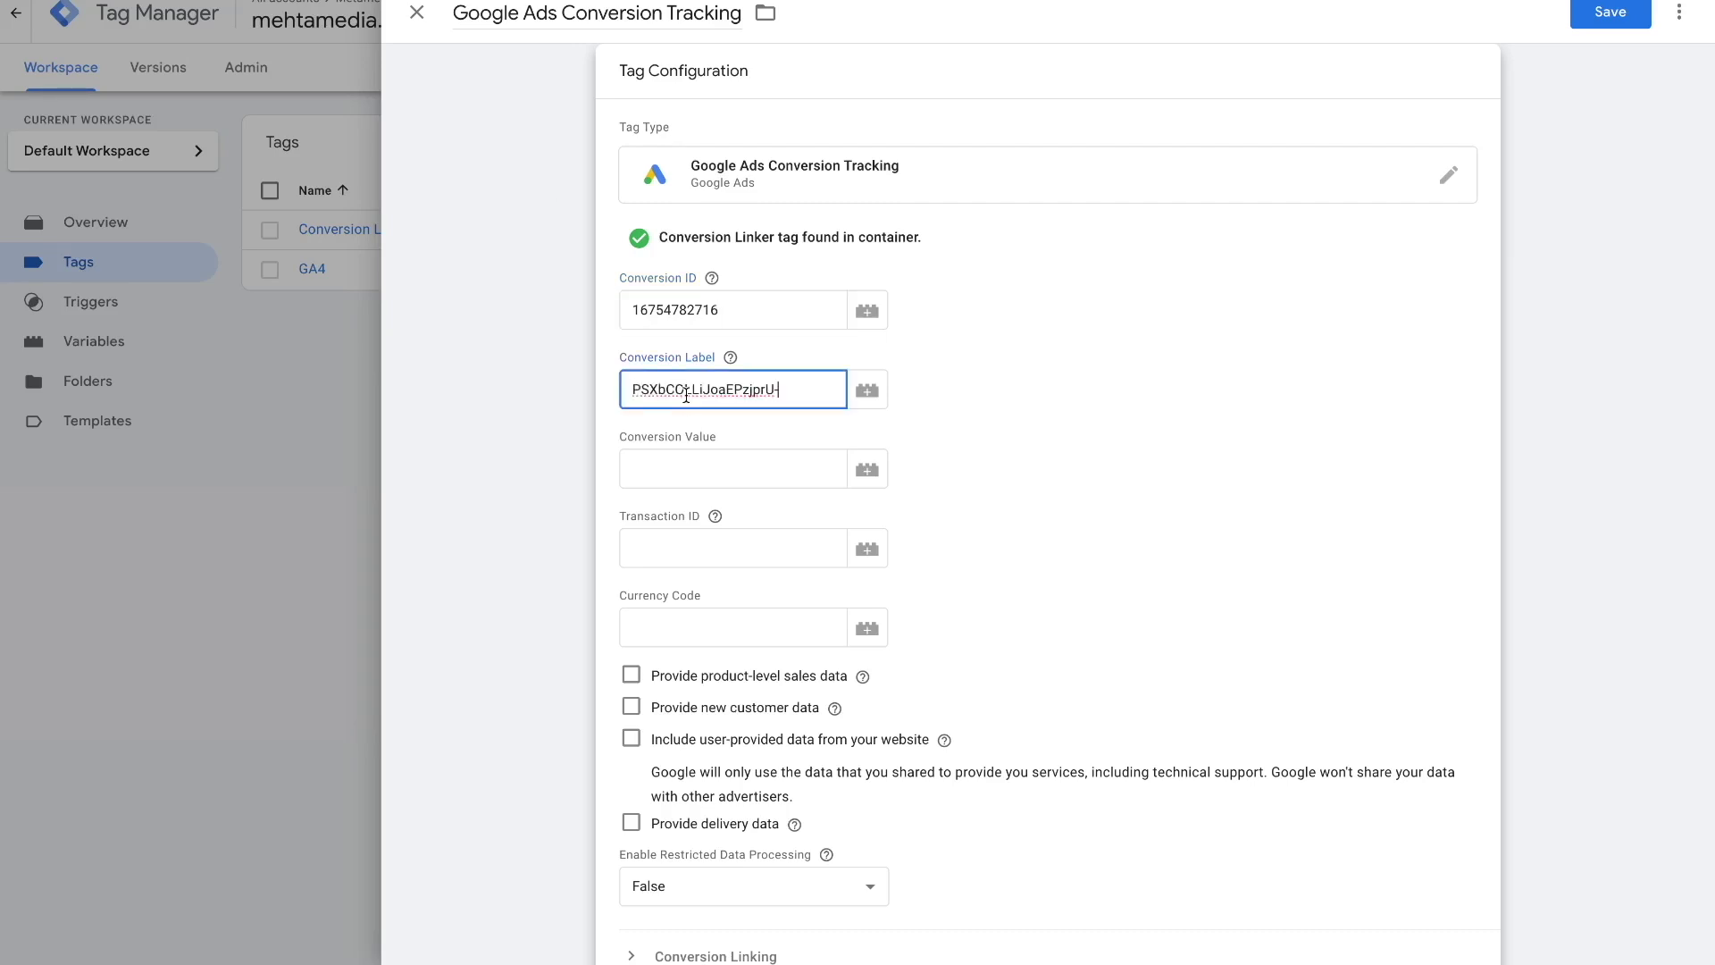
click(987, 399)
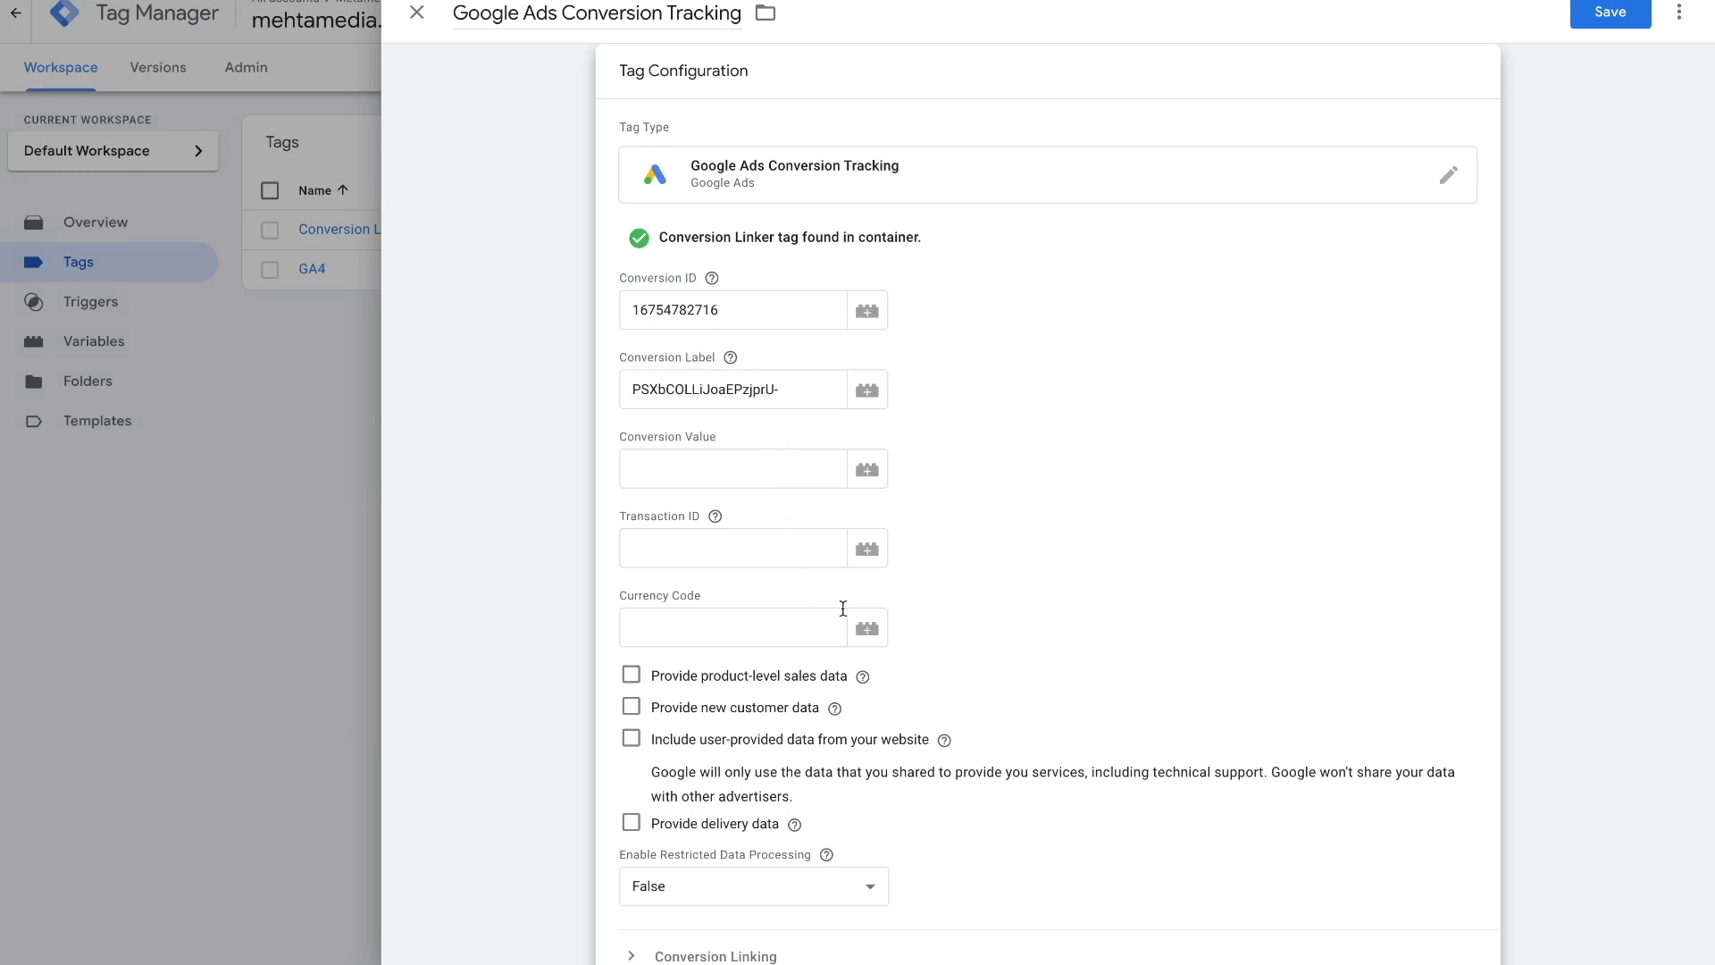
scroll(1068, 646, down, 2)
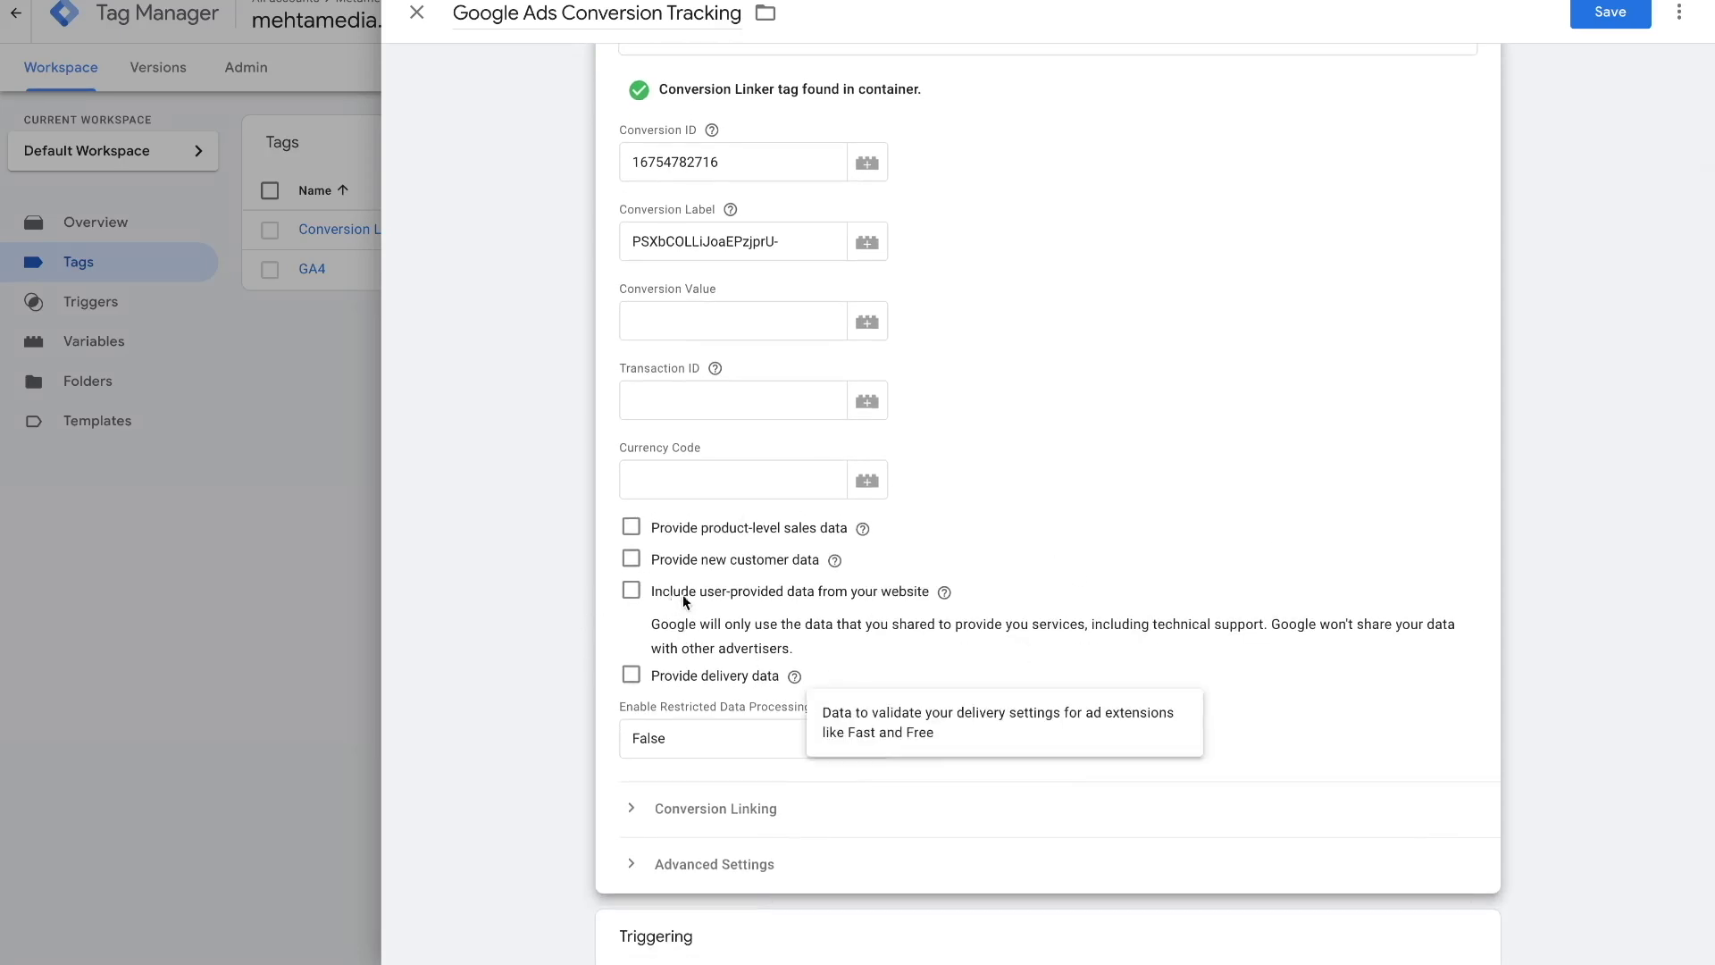
click(631, 591)
click(711, 684)
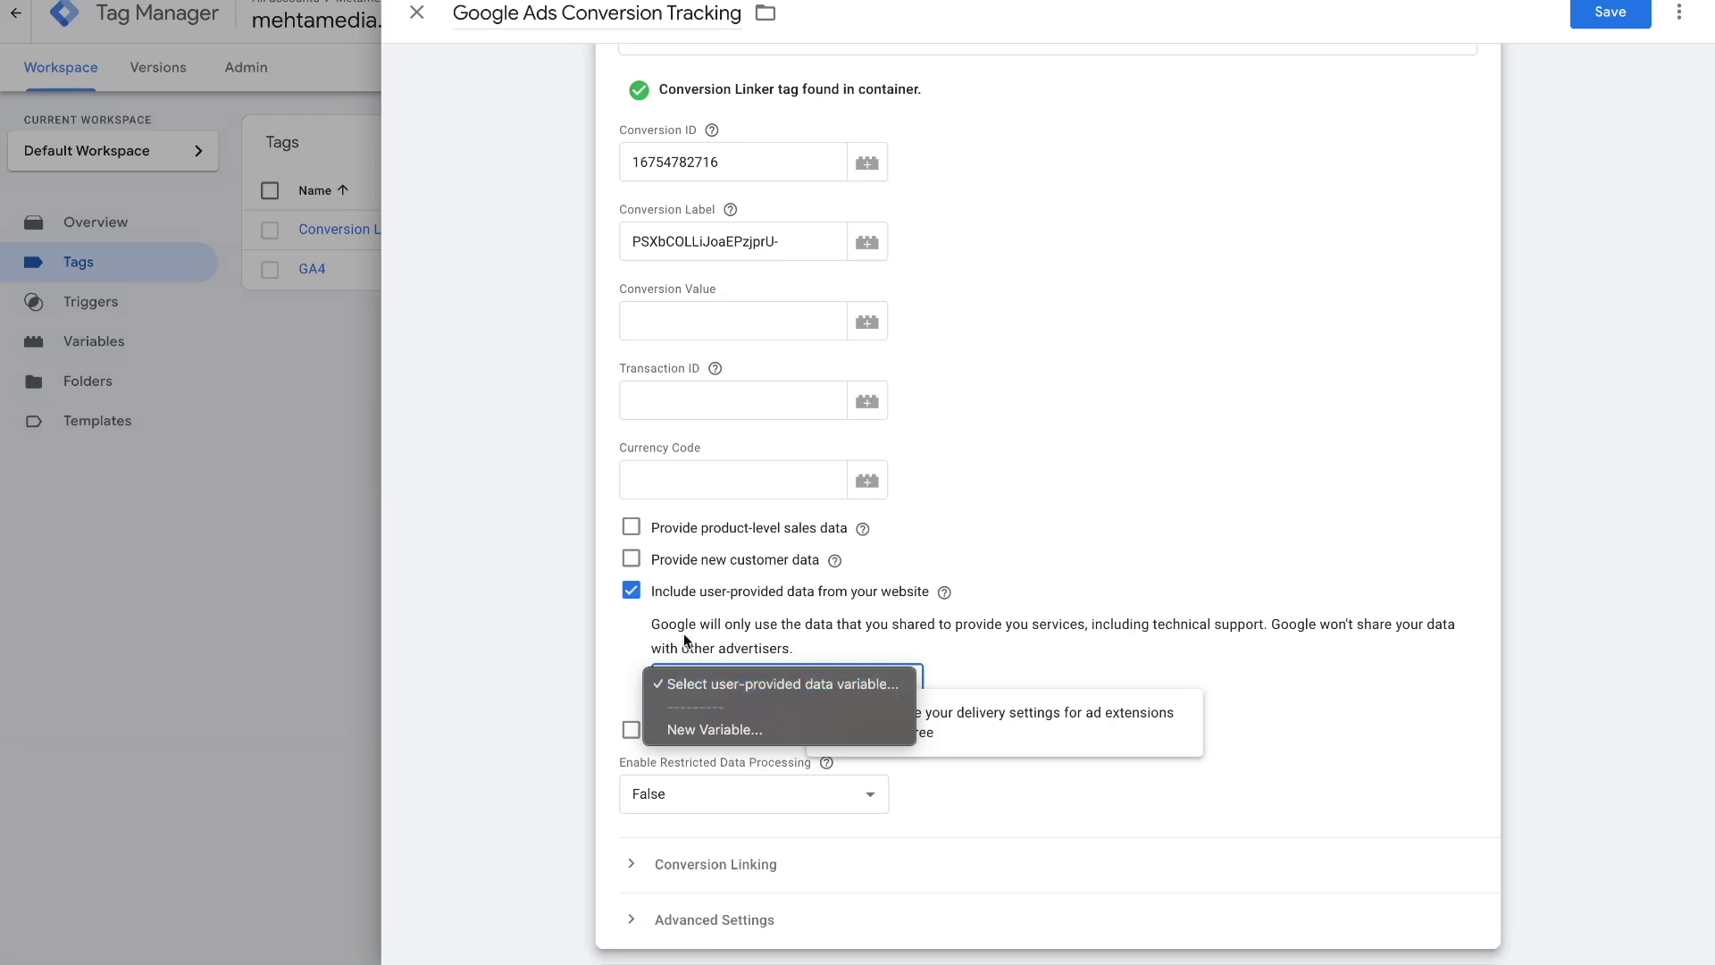
click(631, 592)
click(631, 591)
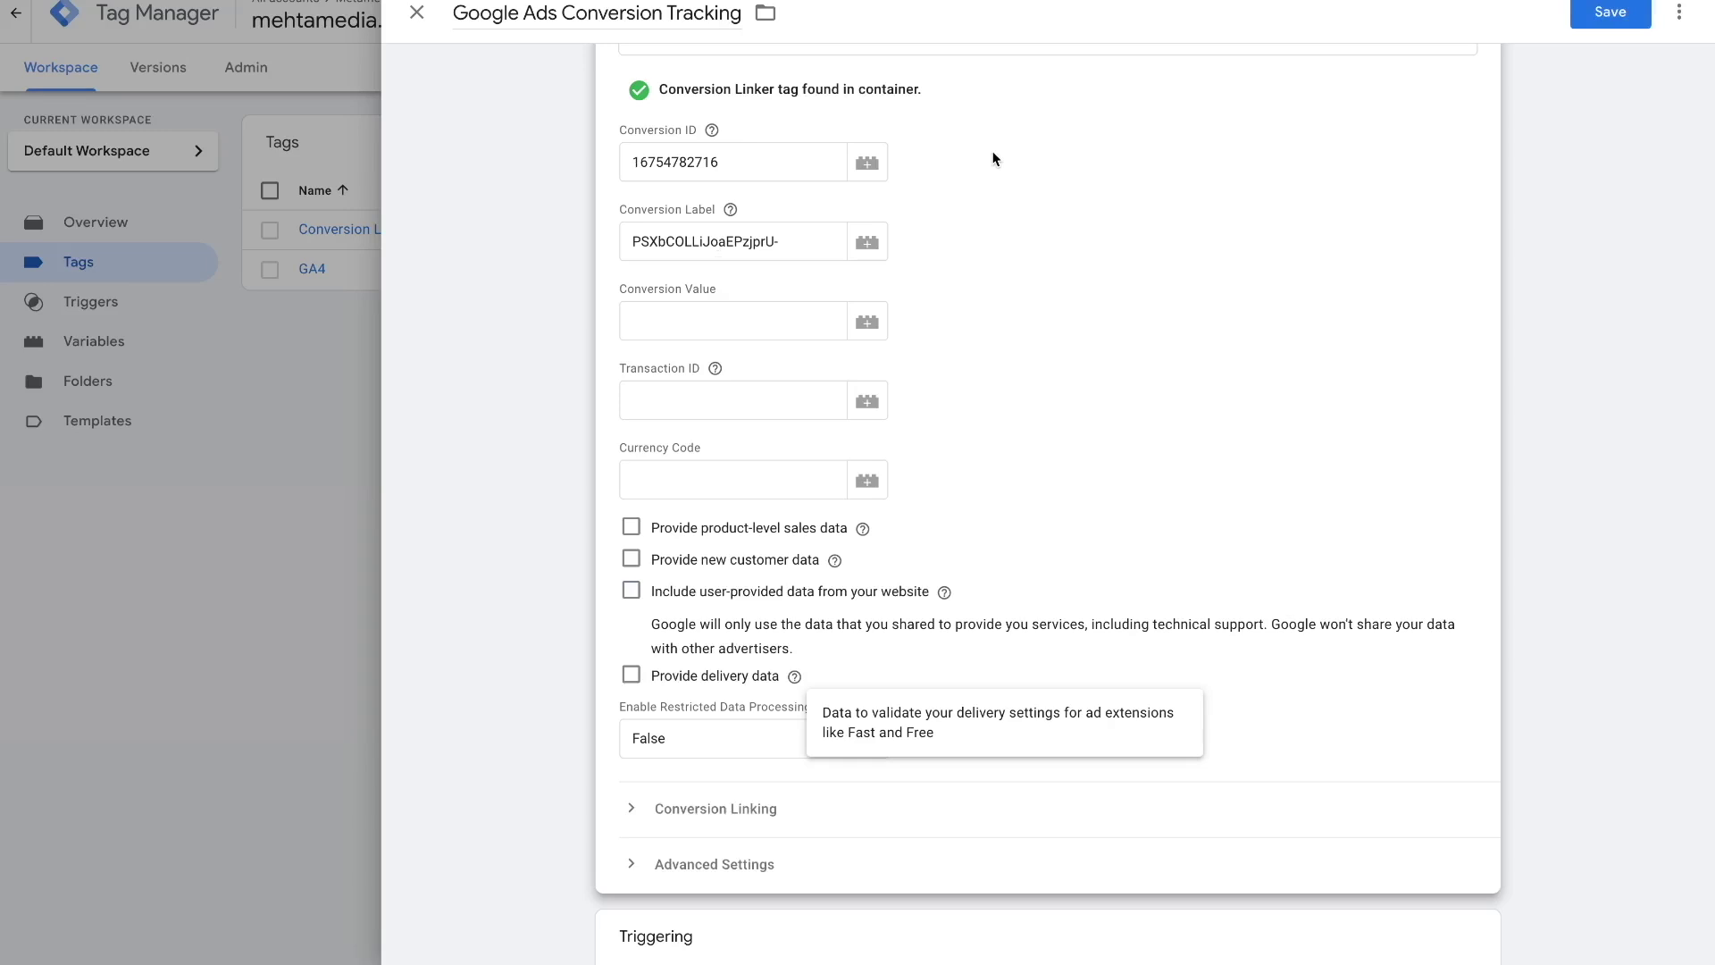
scroll(1021, 207, down, 1)
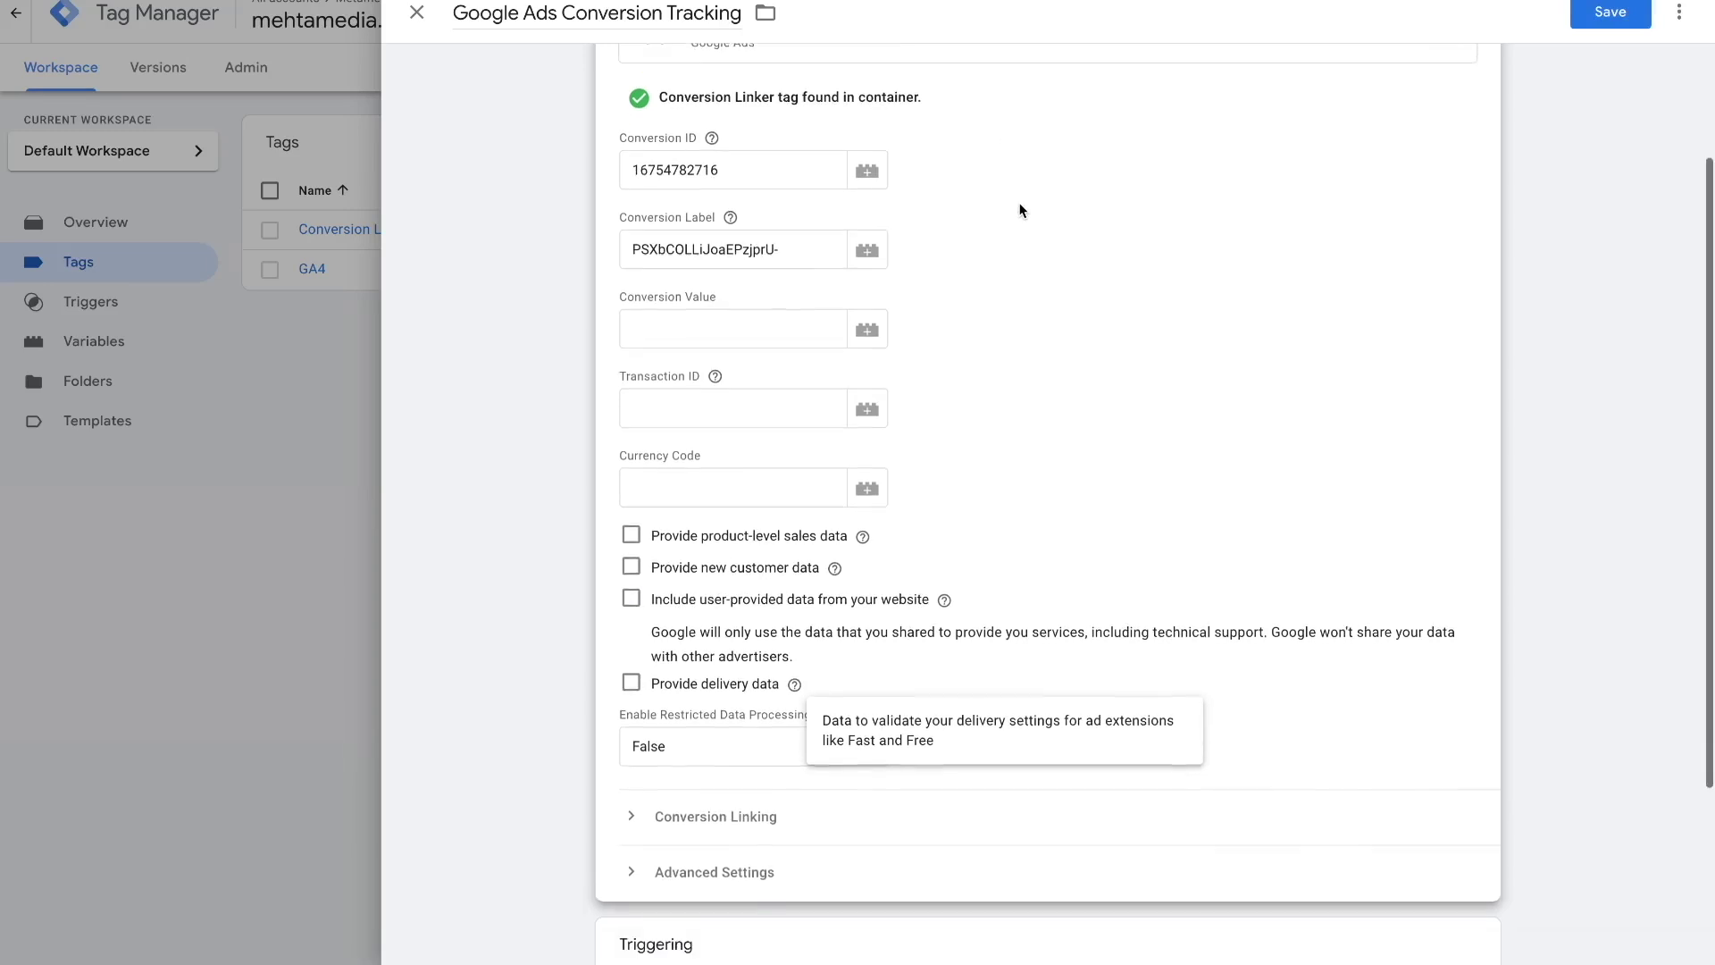
scroll(1018, 362, down, 3)
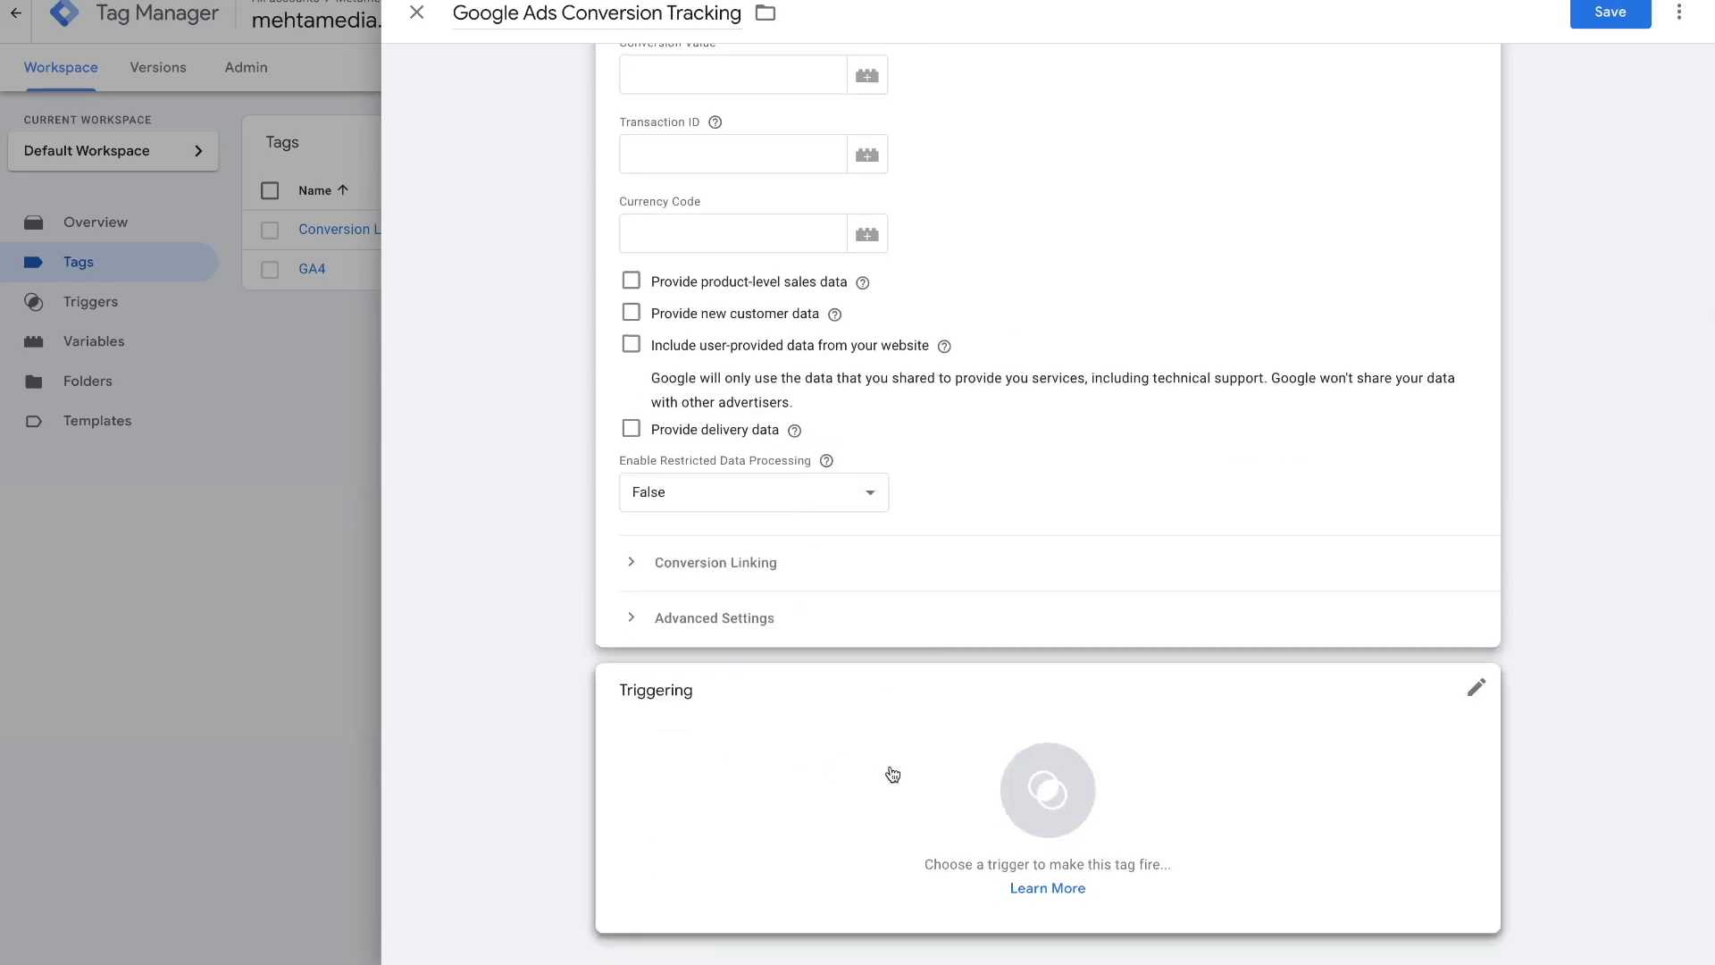
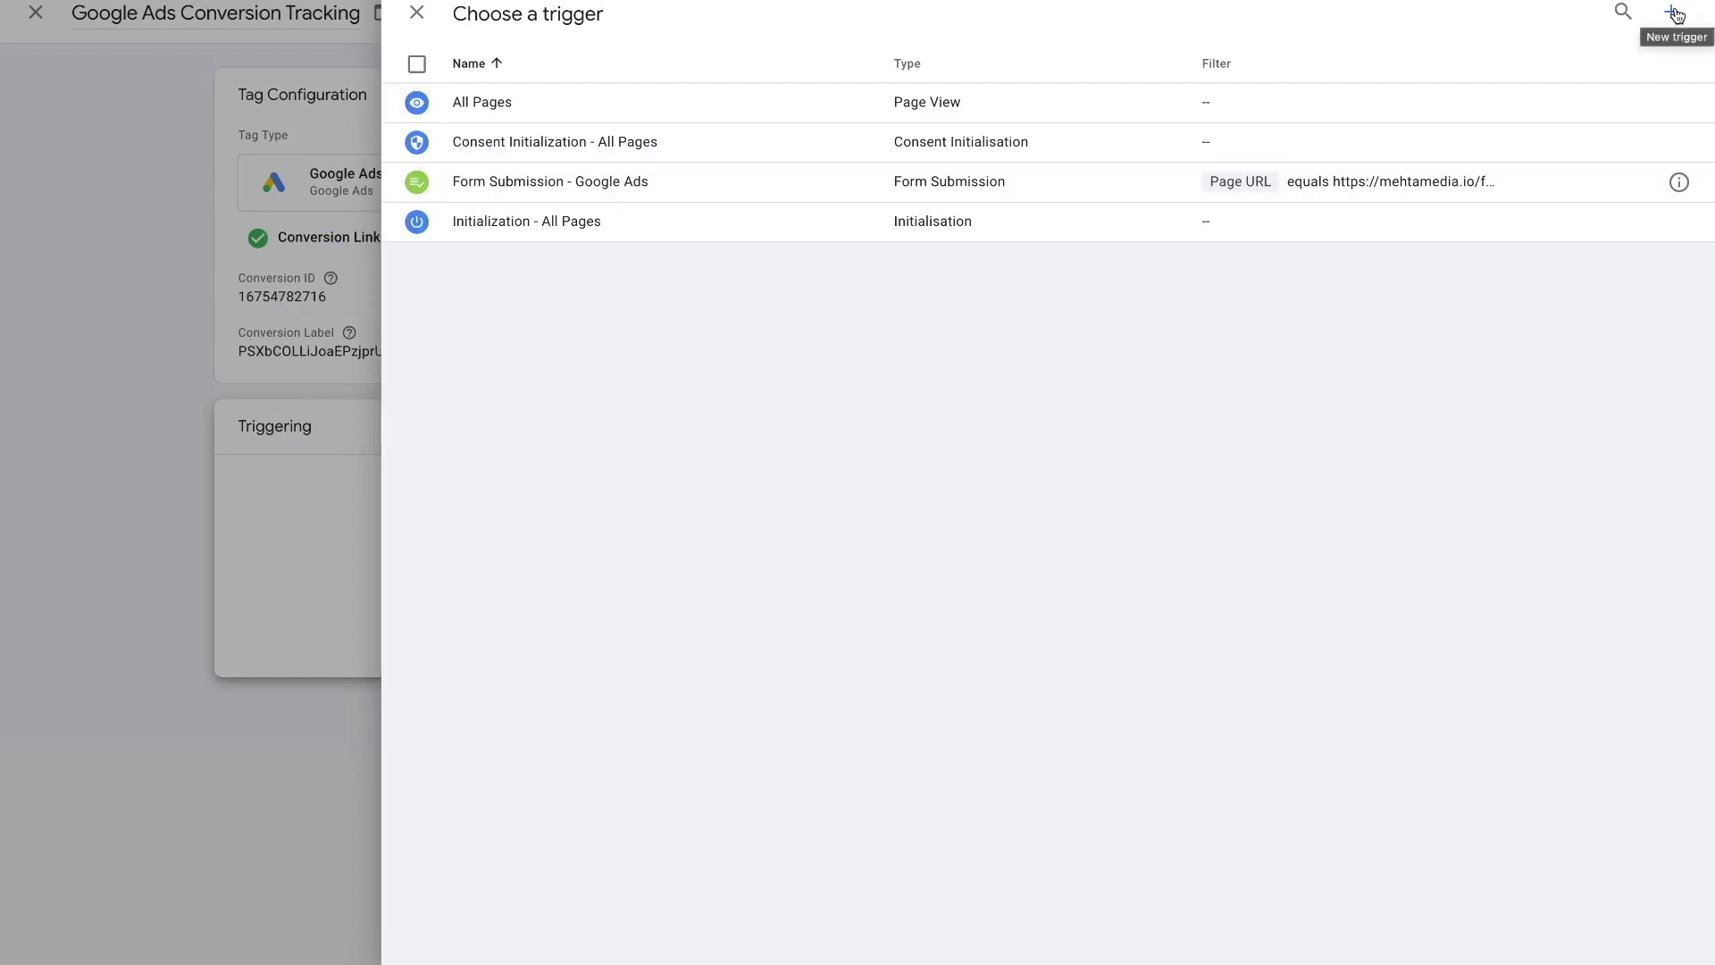
- Create a new trigger named 'Form Submit Website' with the Page View trigger type
click(1673, 12)
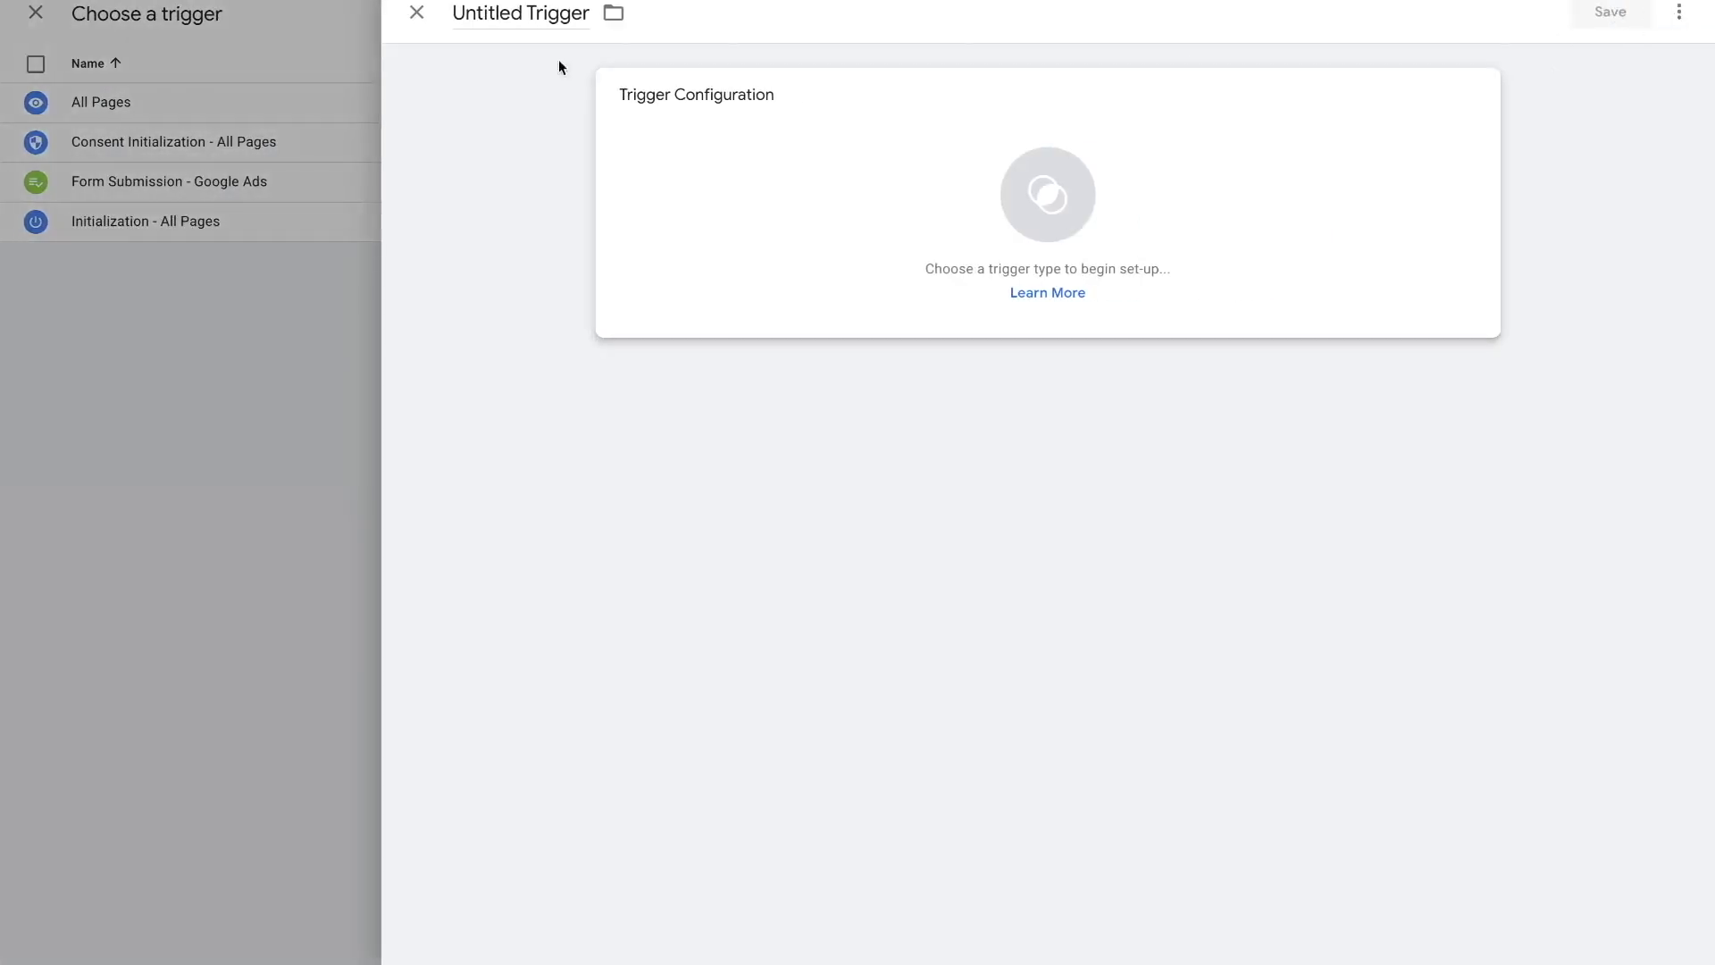
click(520, 11)
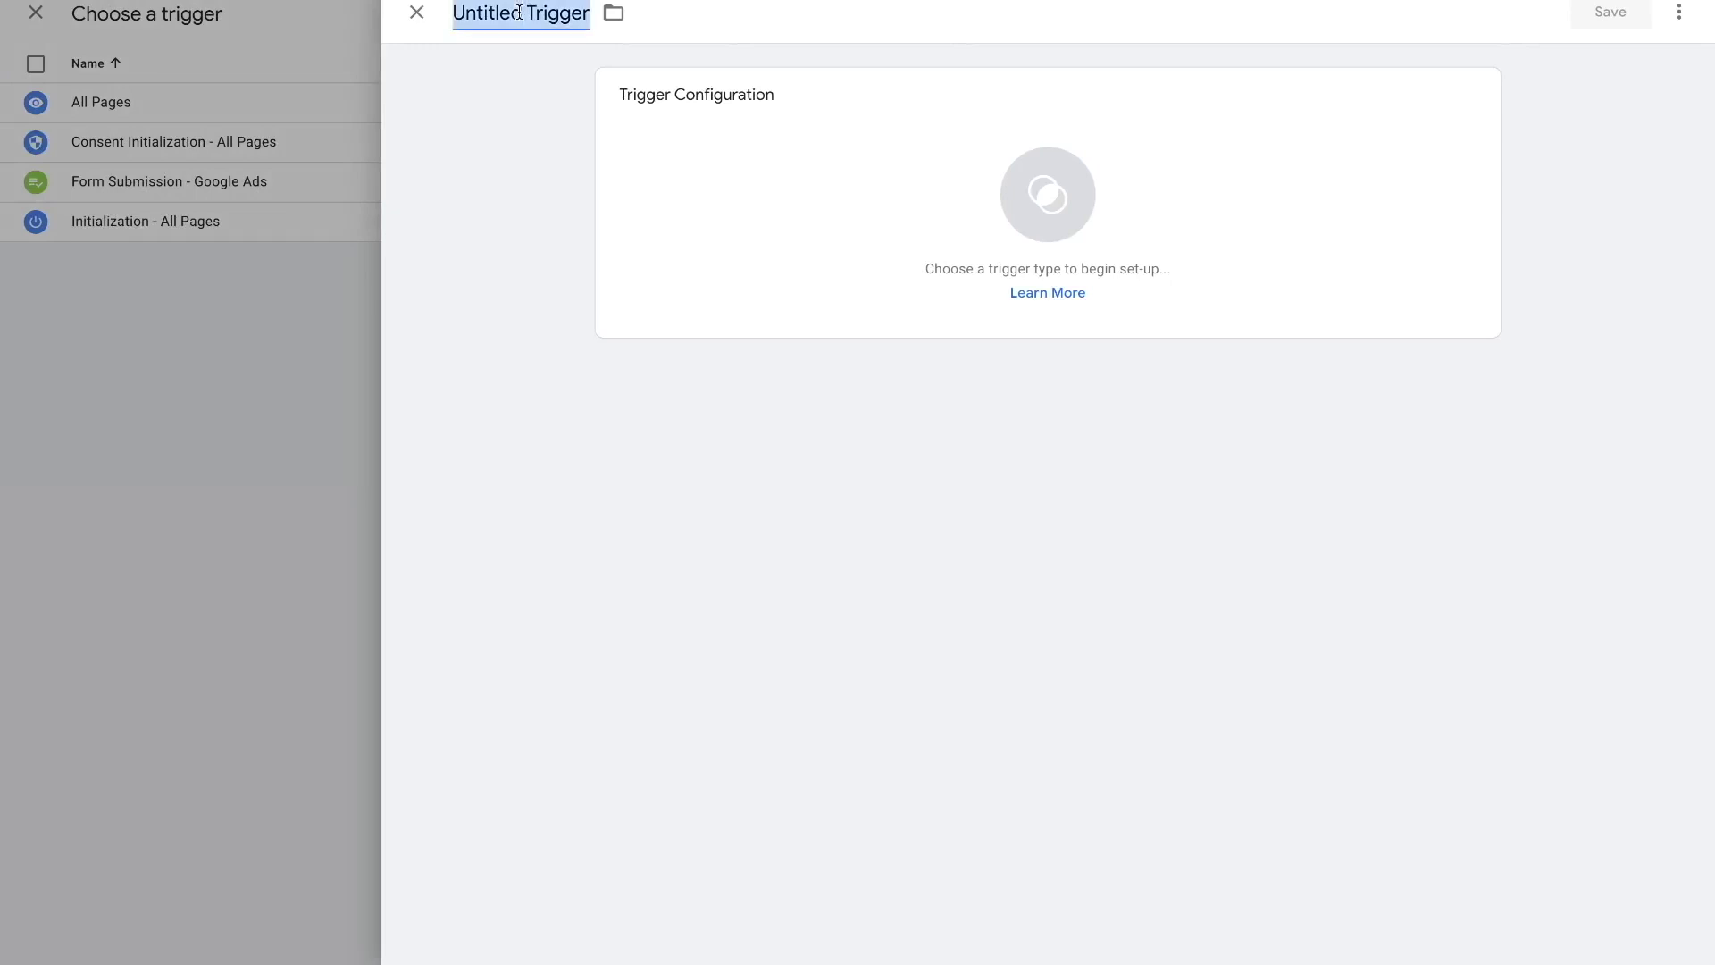
text(Form )
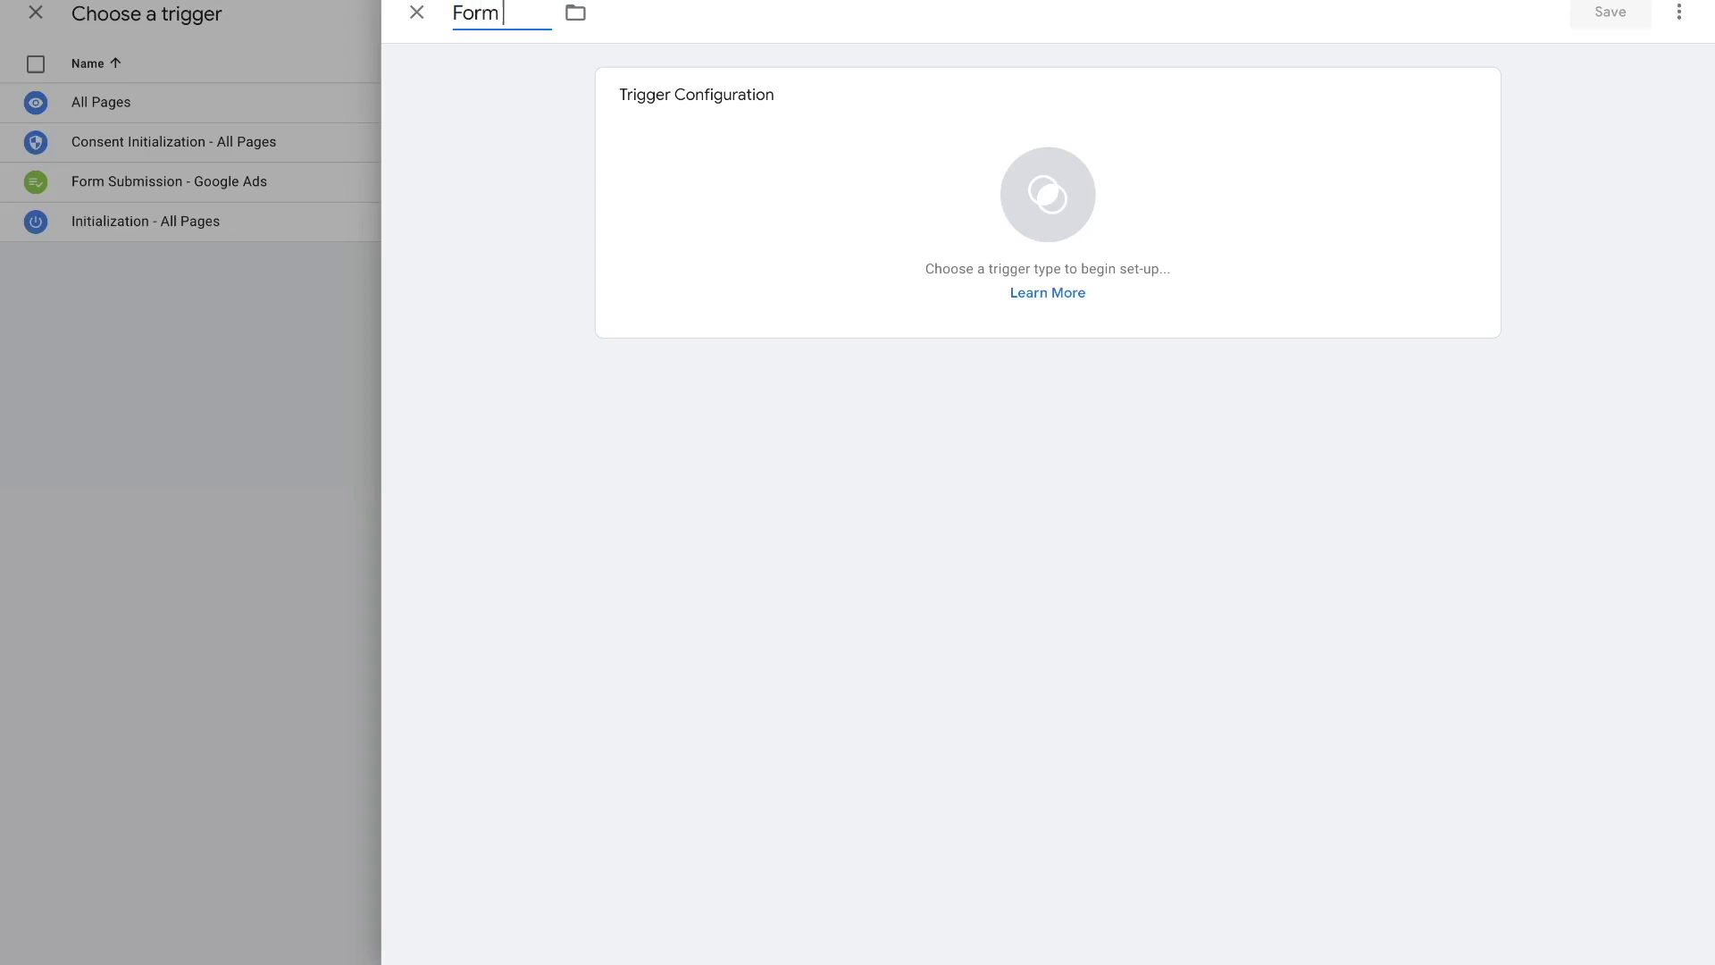
text(Submit Website)
click(468, 206)
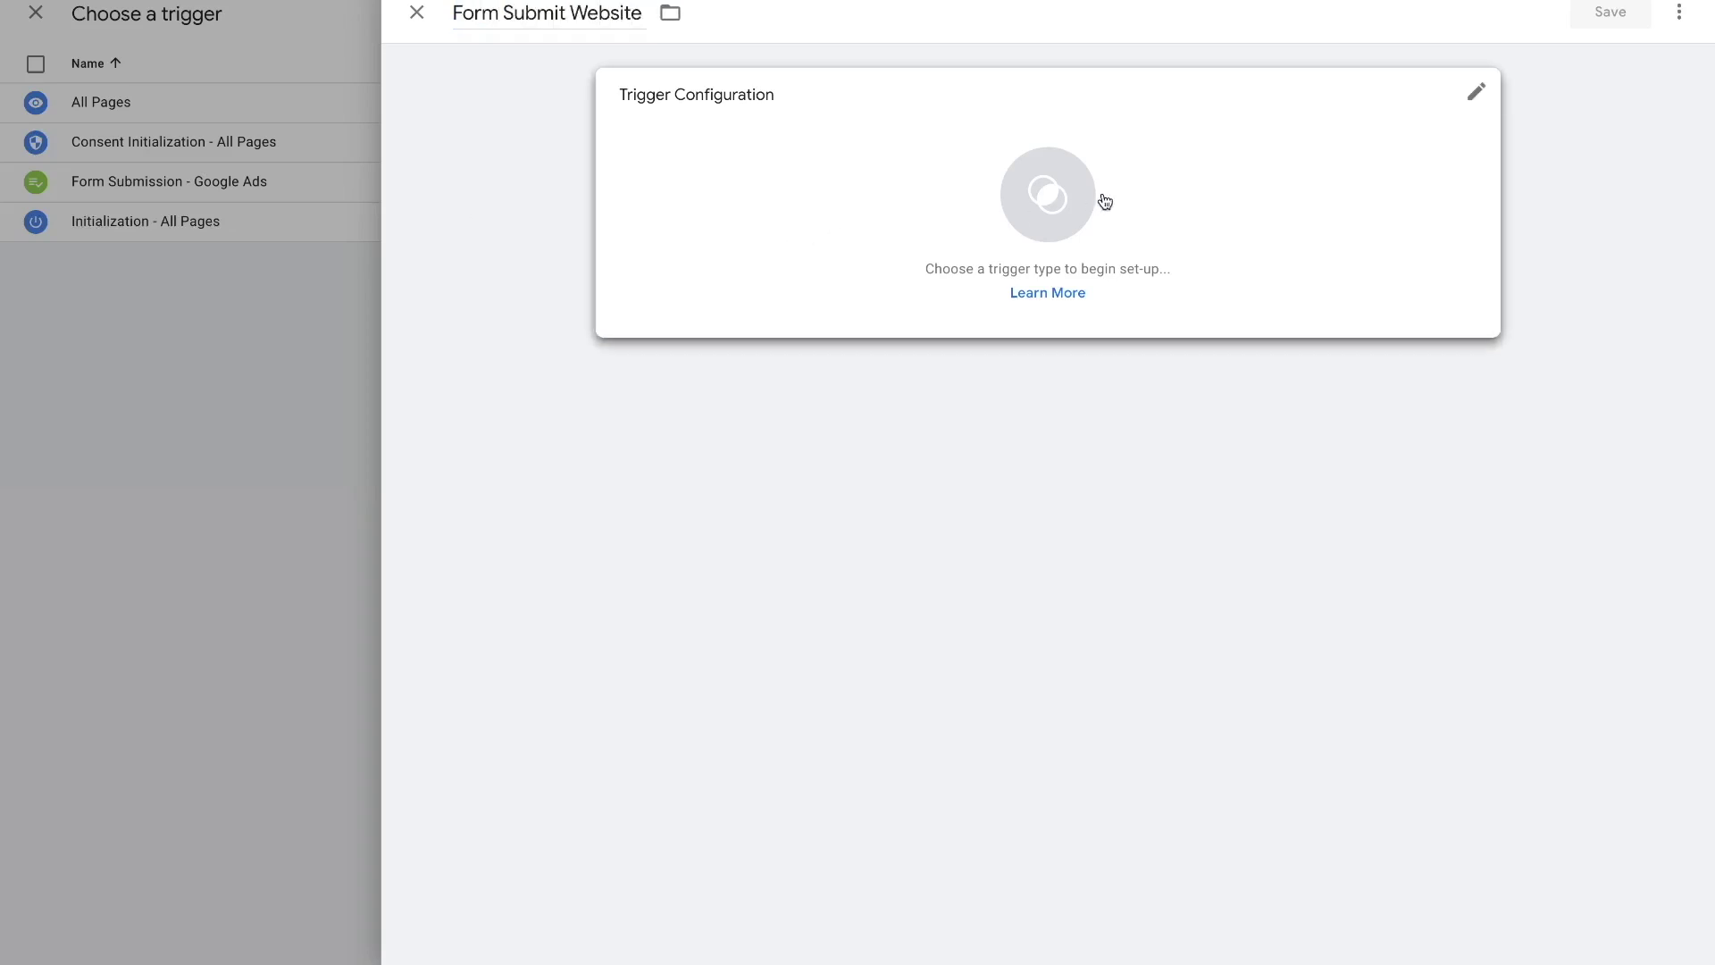
click(1062, 205)
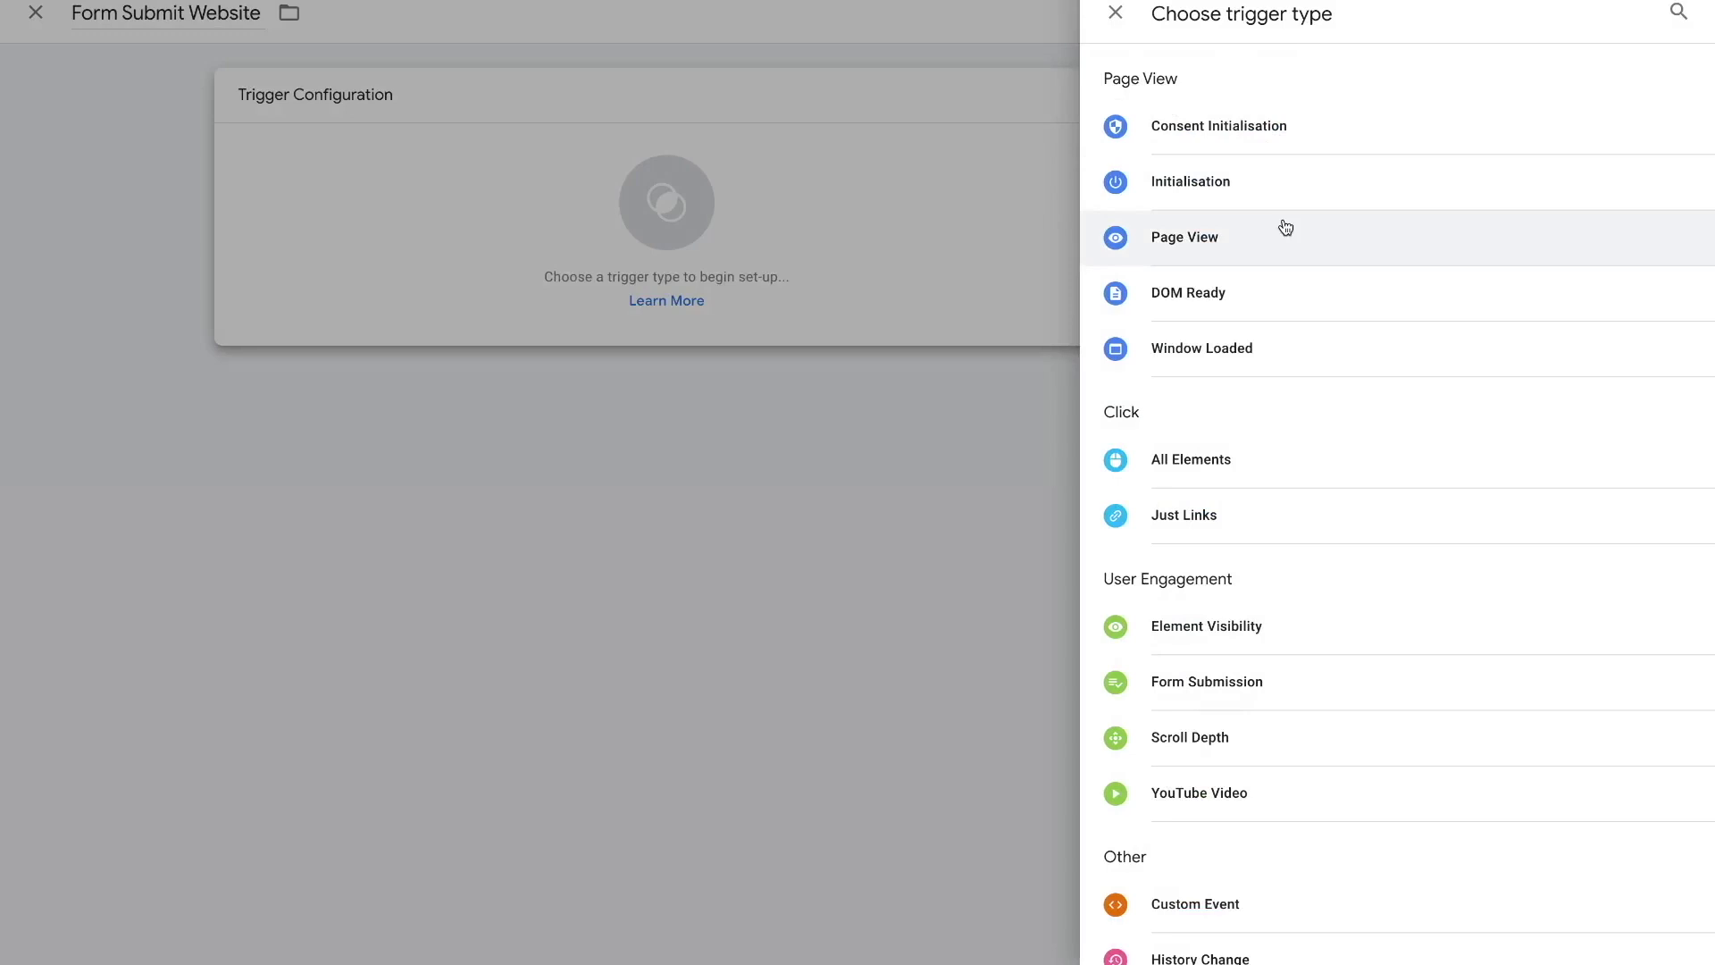
click(1227, 253)
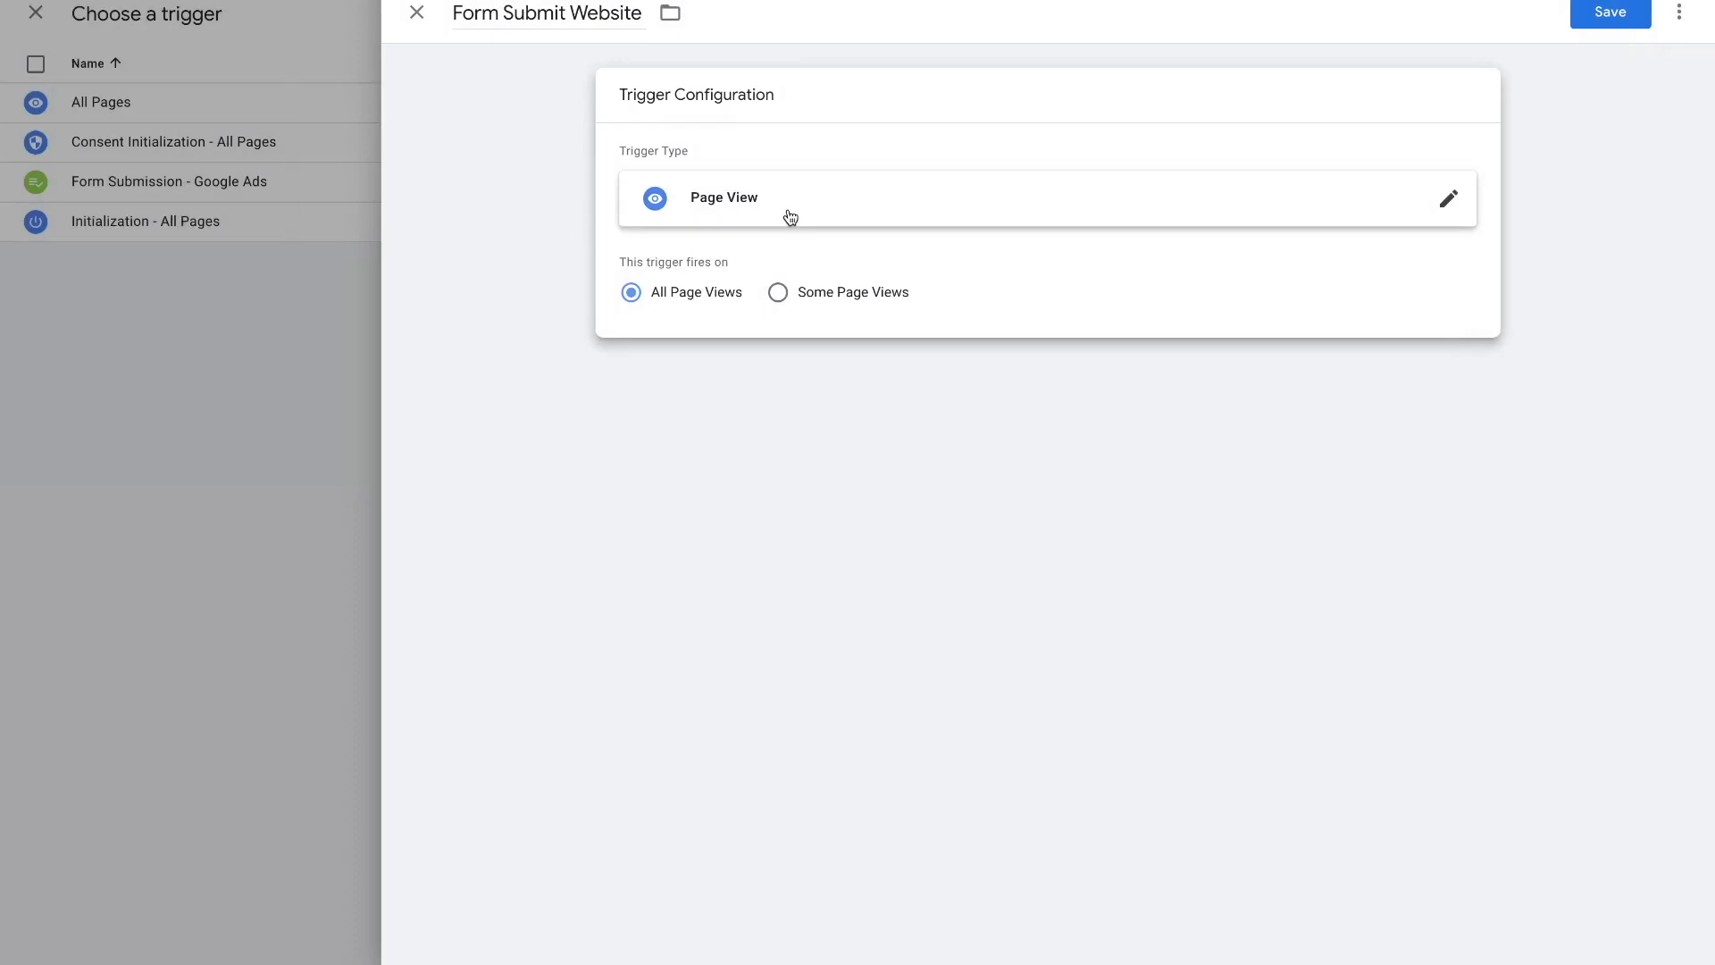
click(780, 296)
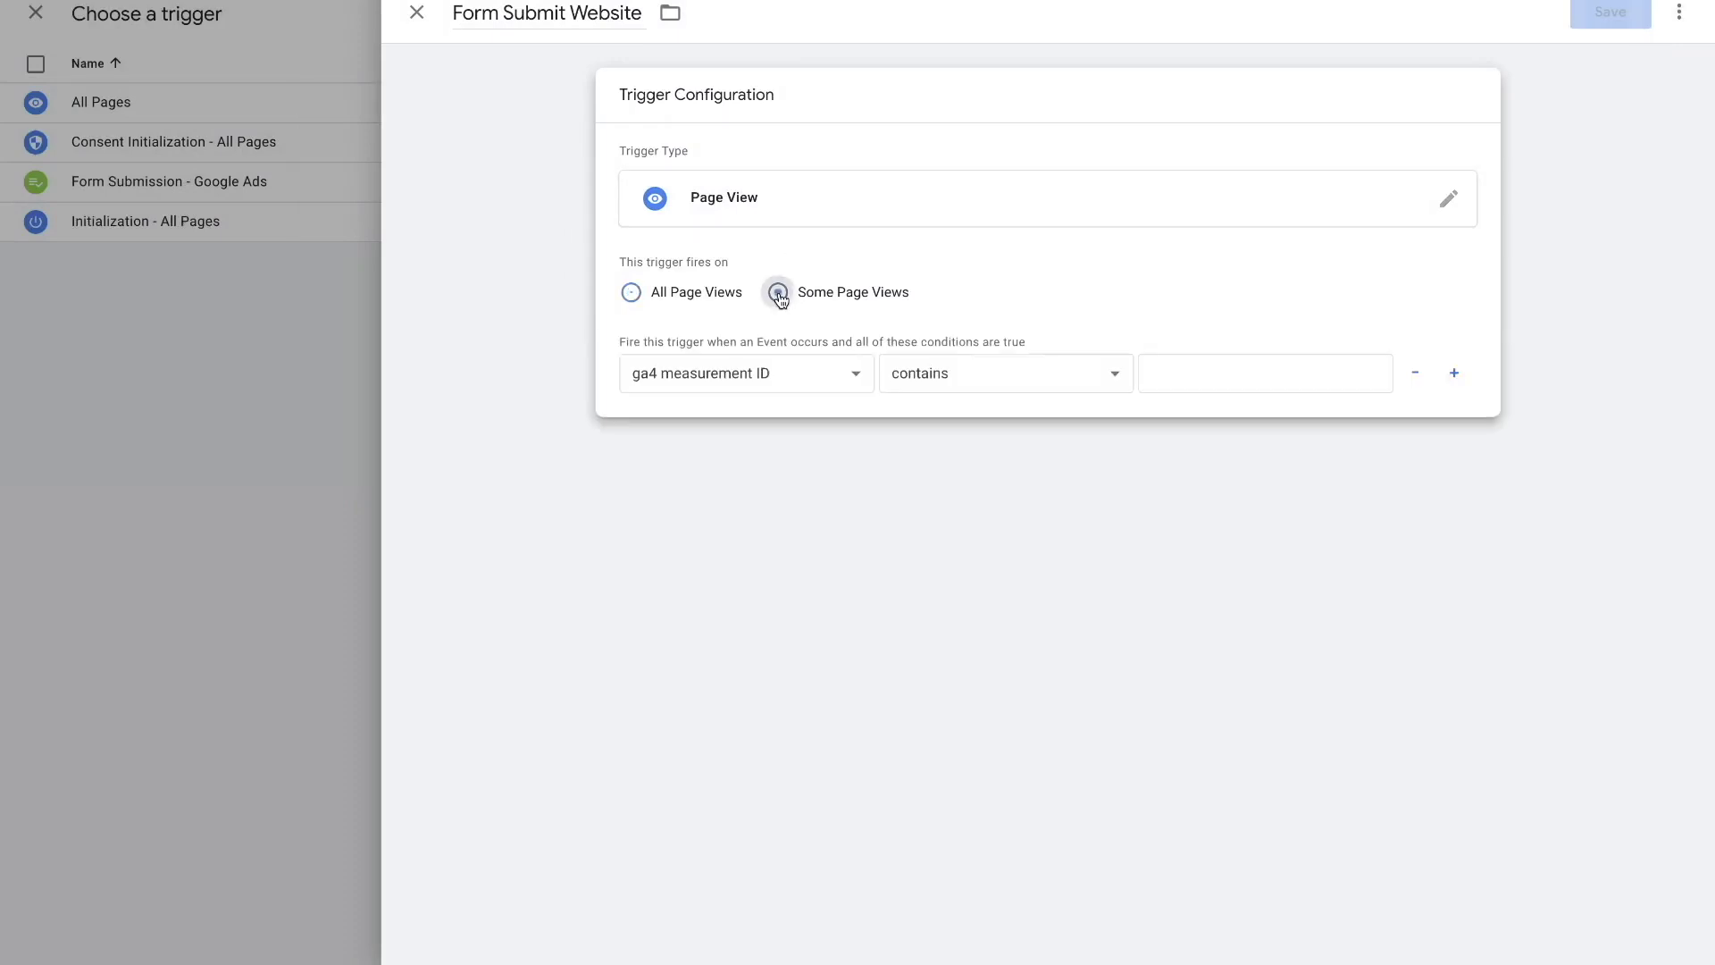
click(774, 377)
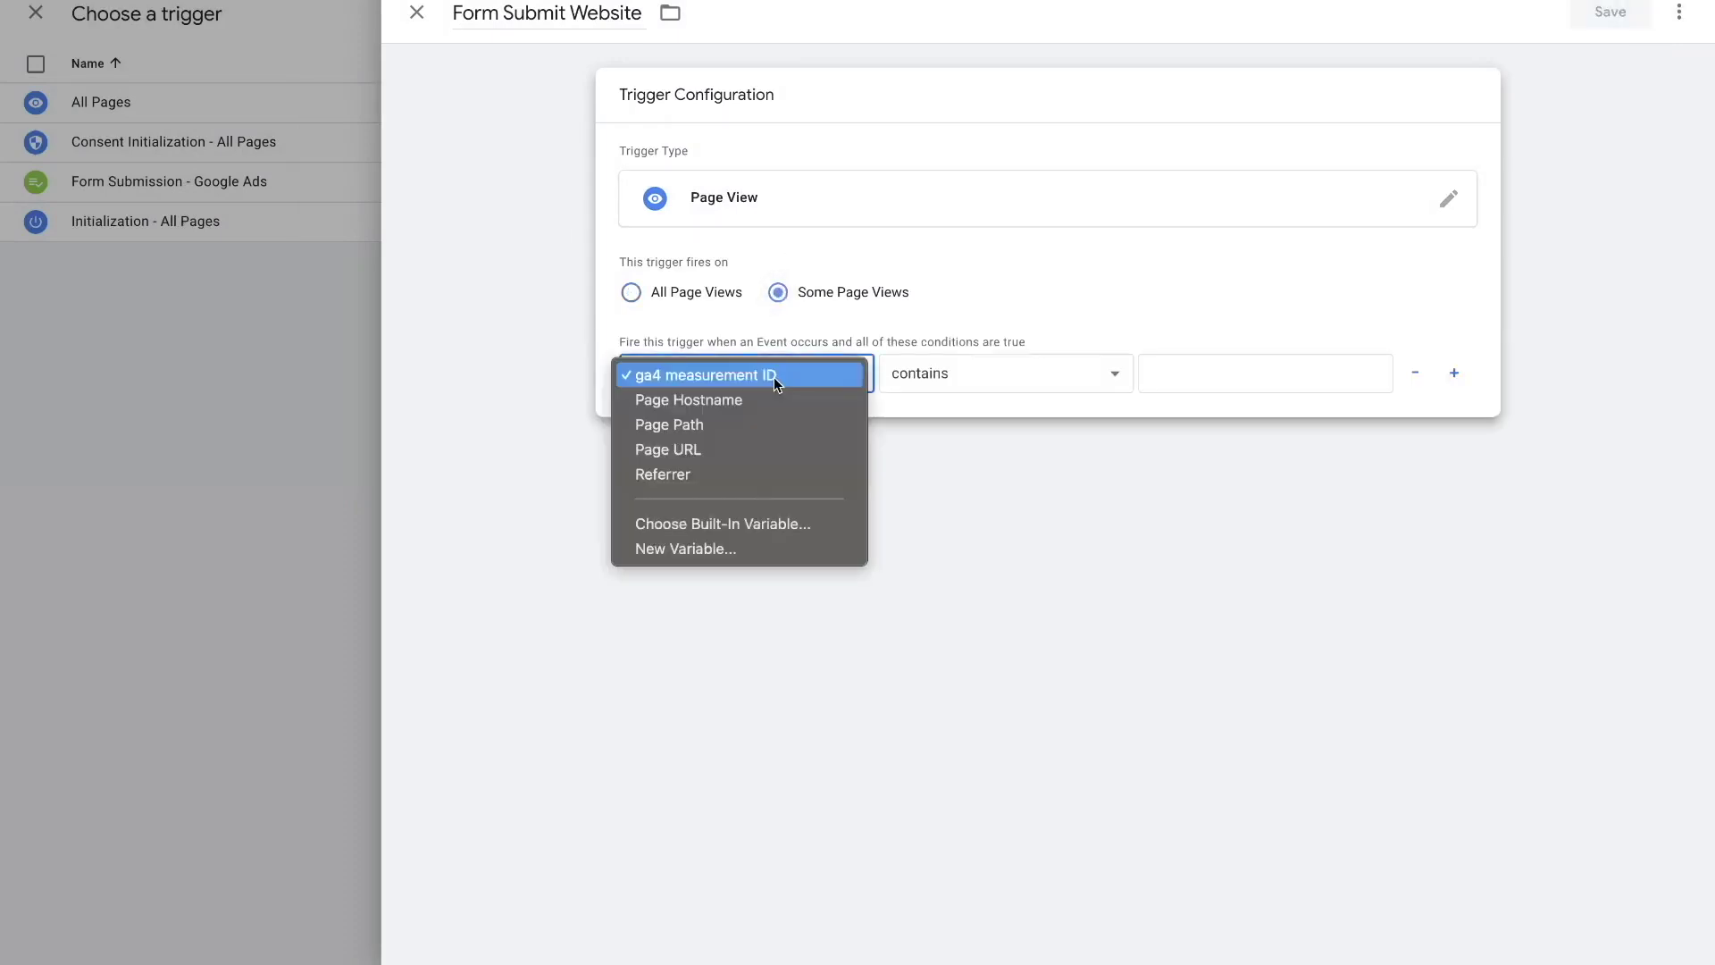
click(720, 447)
click(923, 378)
click(917, 352)
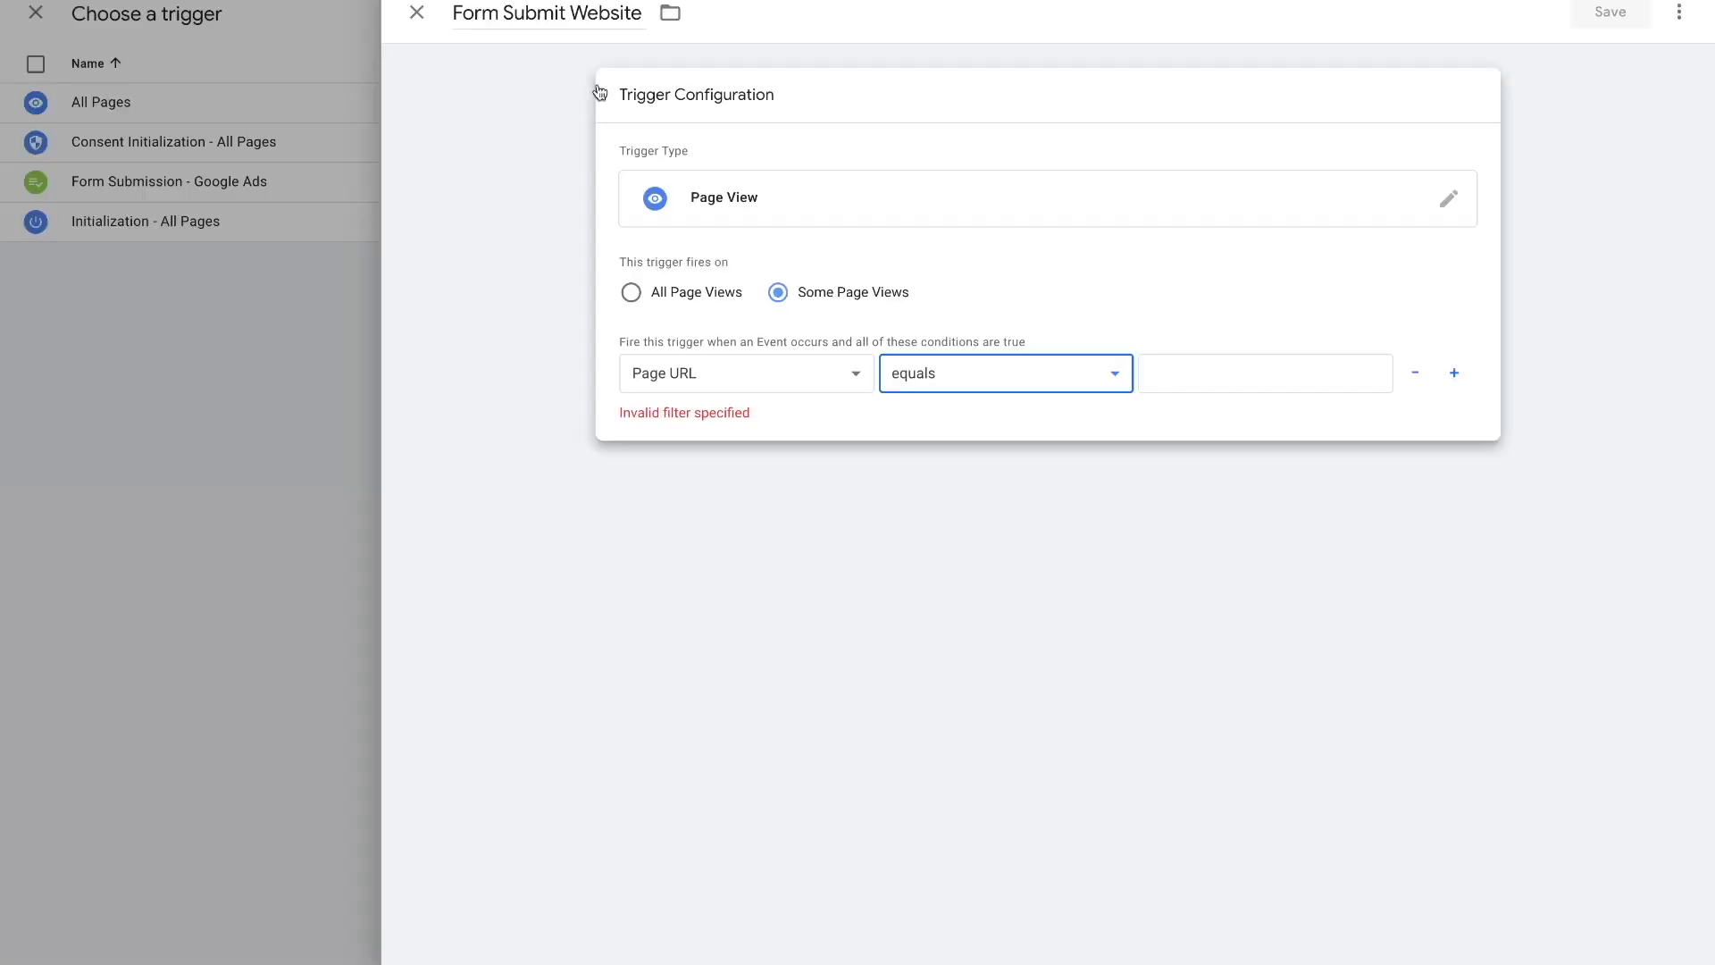
click(1177, 380)
text(https://mentamedia.io/form-submission/)
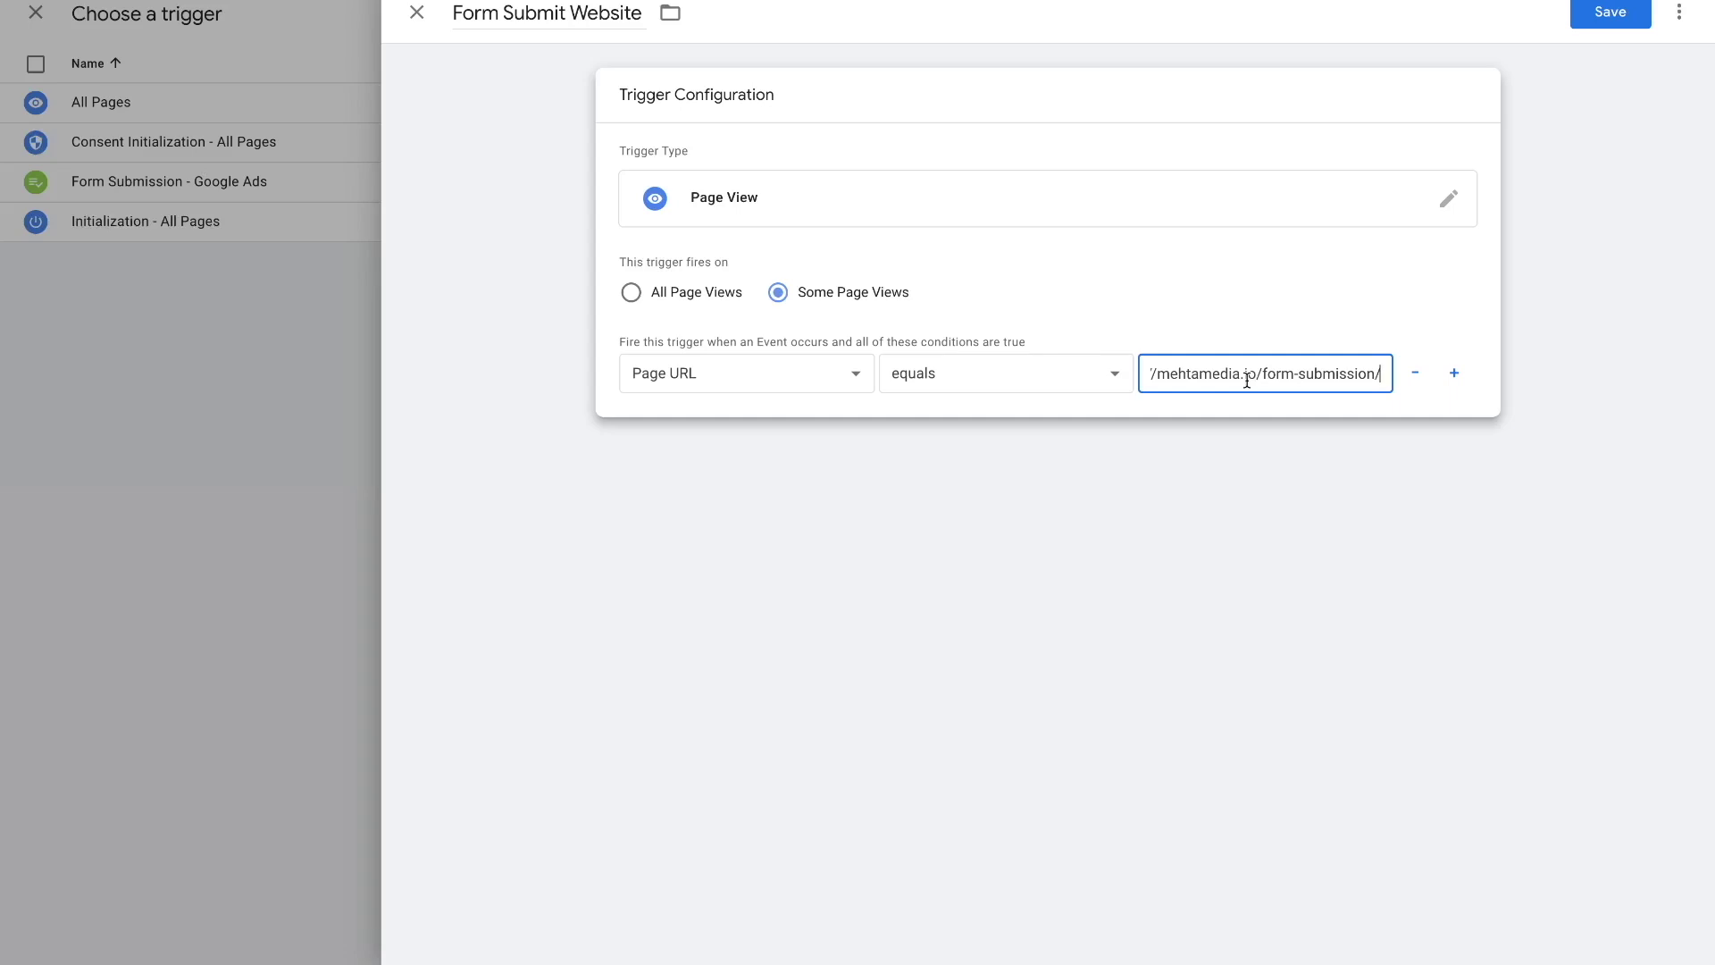
click(1594, 23)
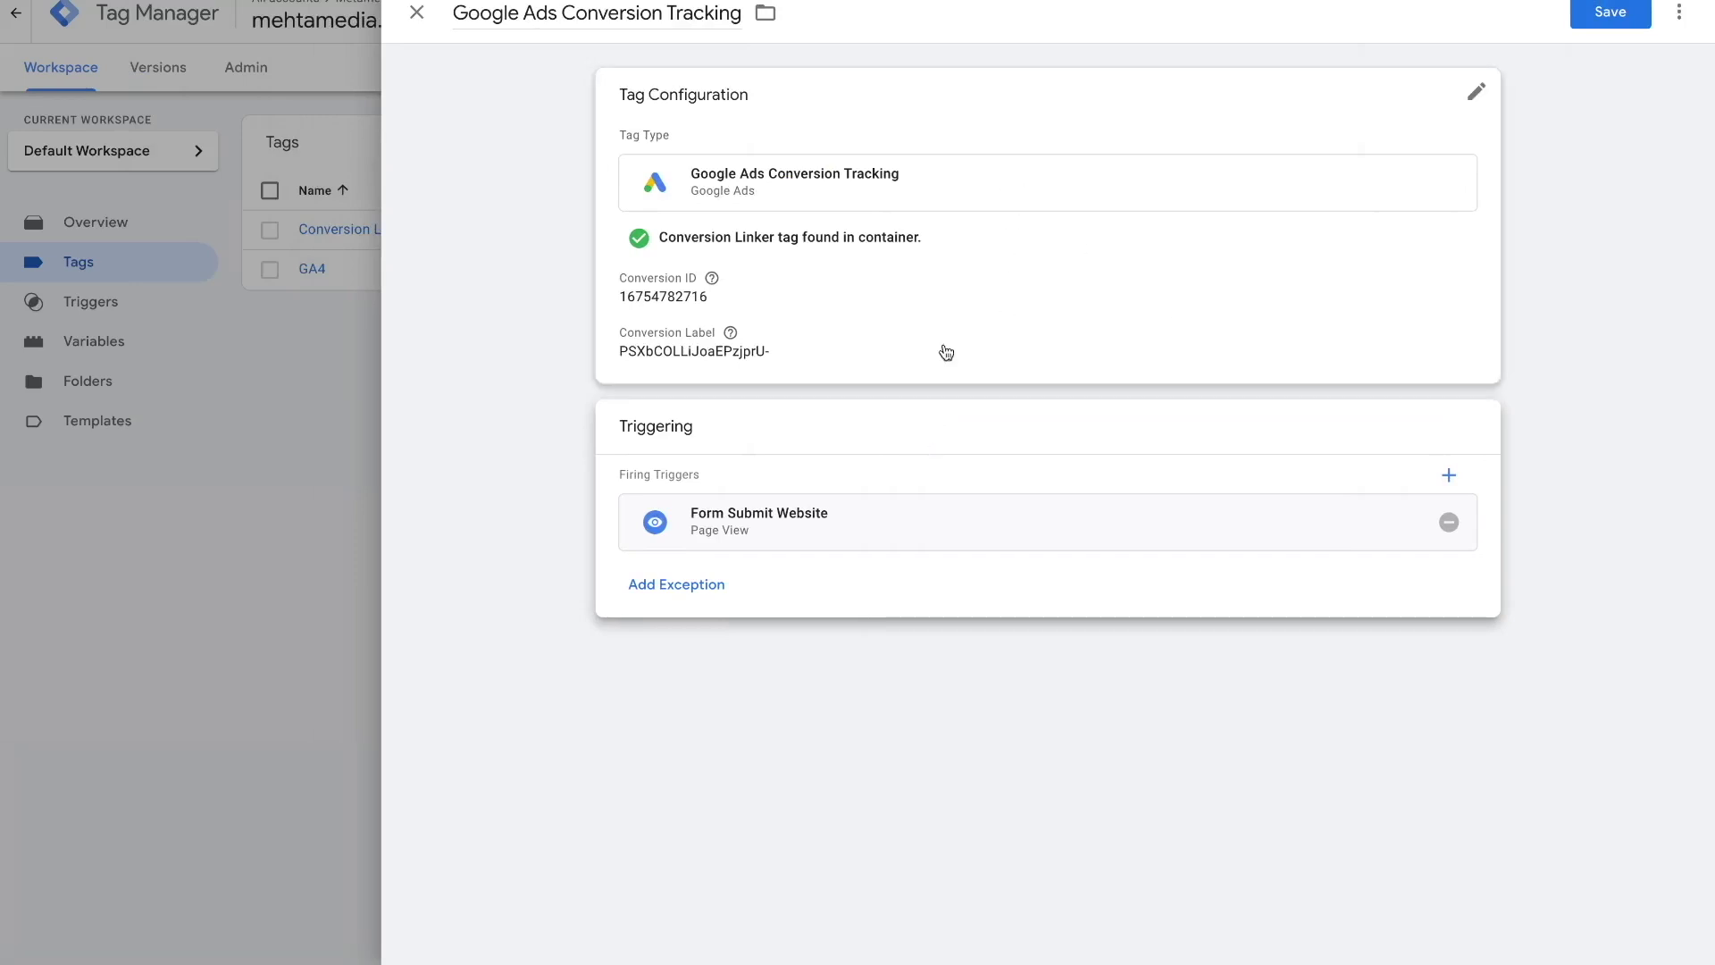
- Save the Google Ads Conversion Tracking tag and confirm Form Submit Website lists one tag
click(1622, 19)
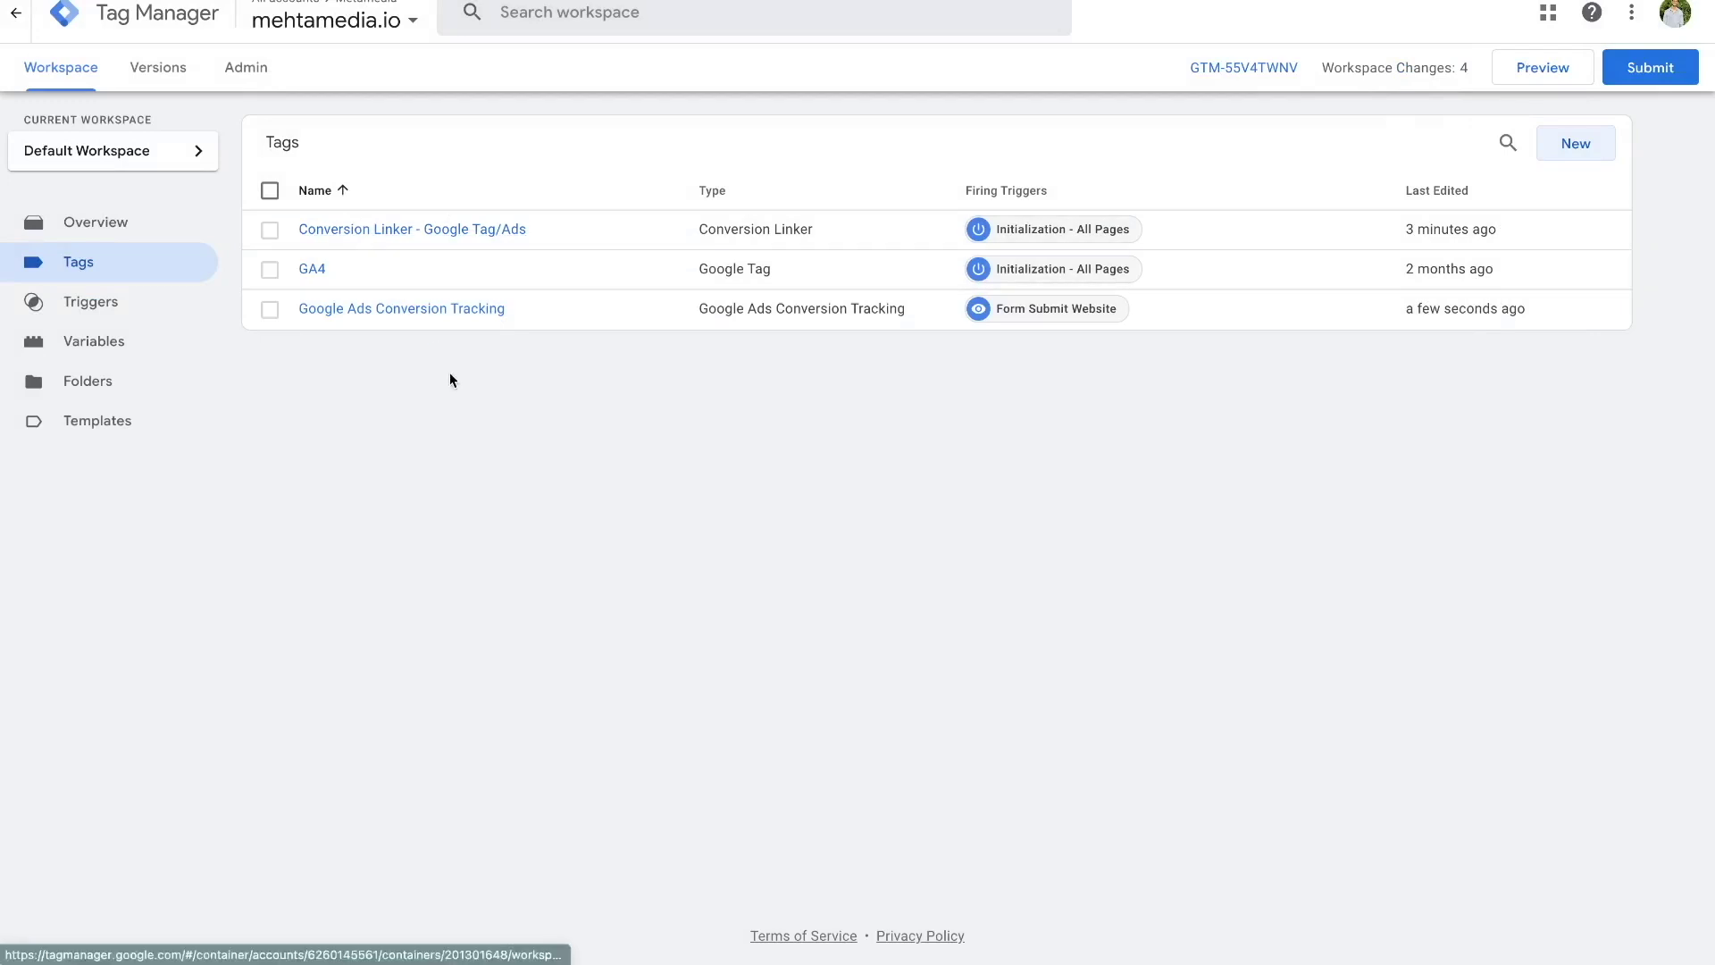
click(123, 302)
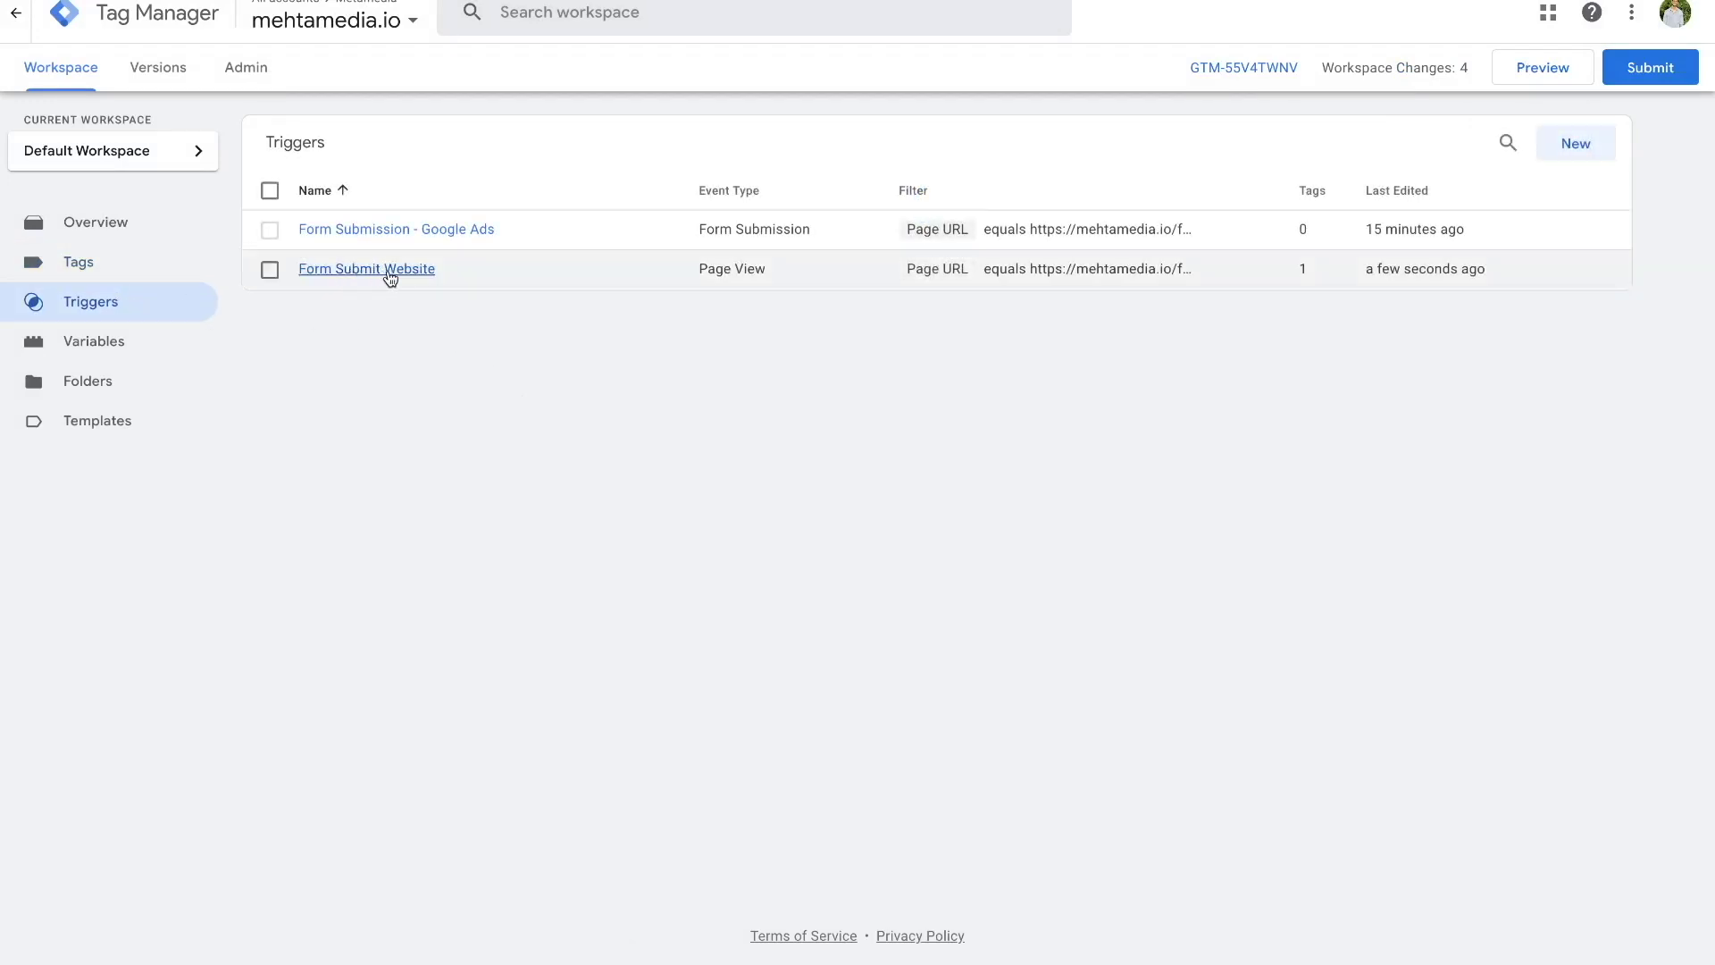
click(138, 270)
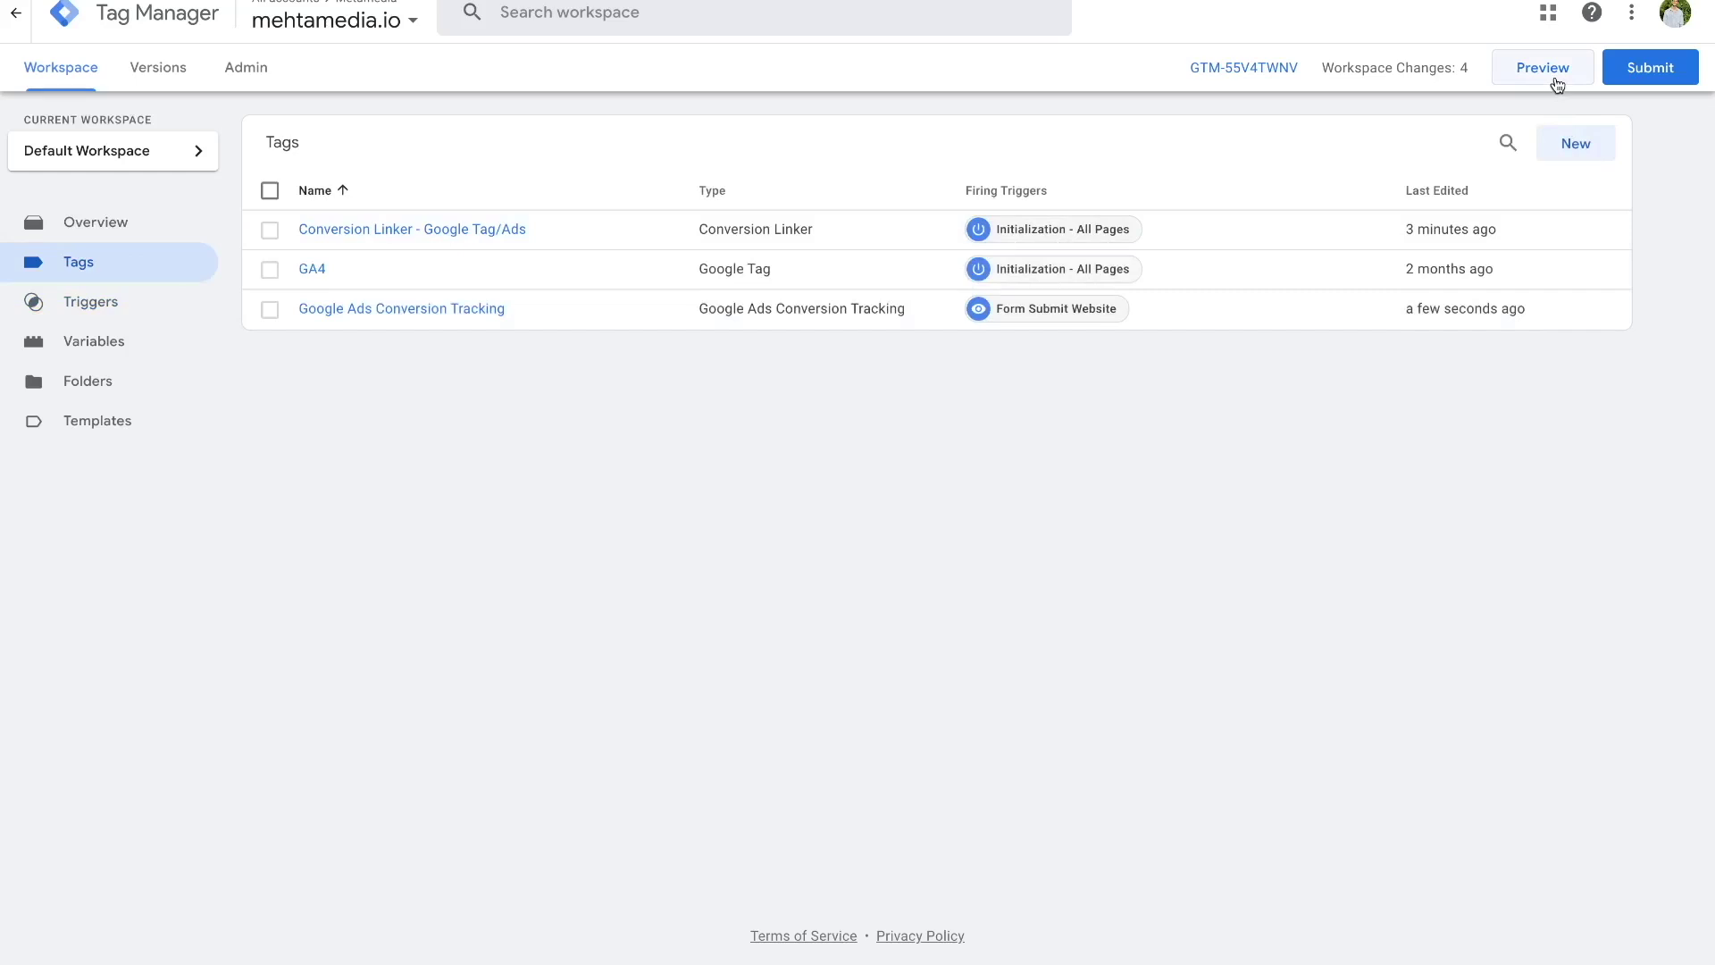
- Connect Tag Assistant preview to the site and send the contact form with a test e-mail address
click(1555, 82)
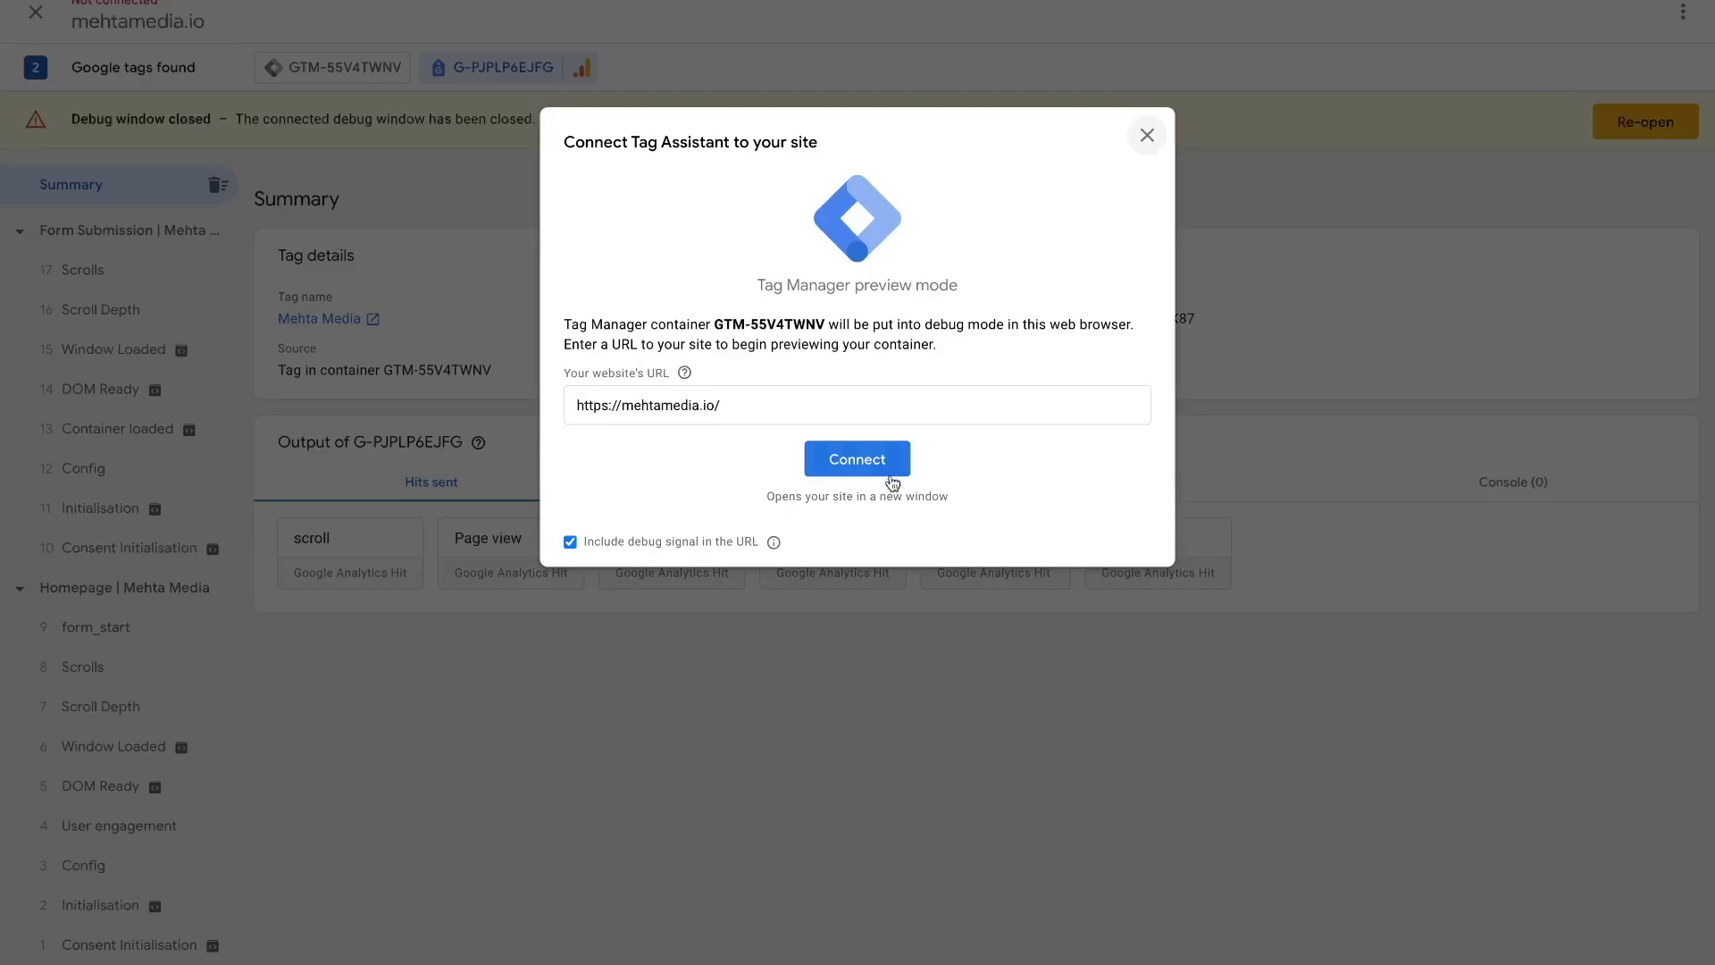
click(892, 481)
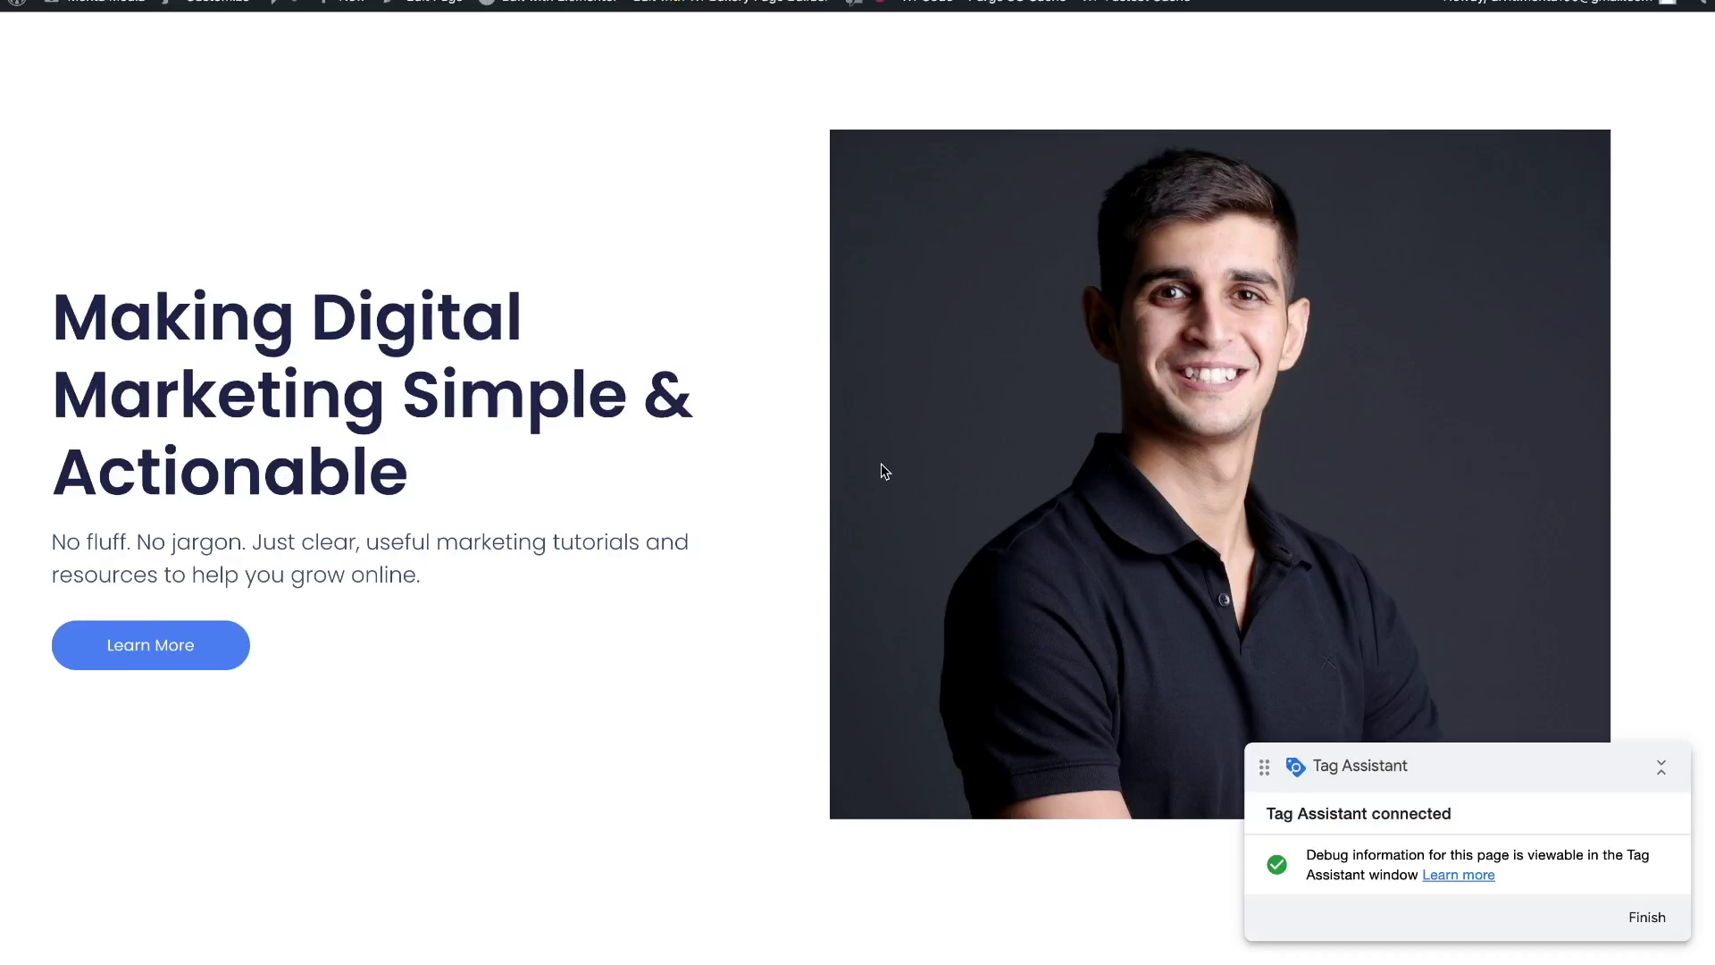
scroll(880, 465, down, 20)
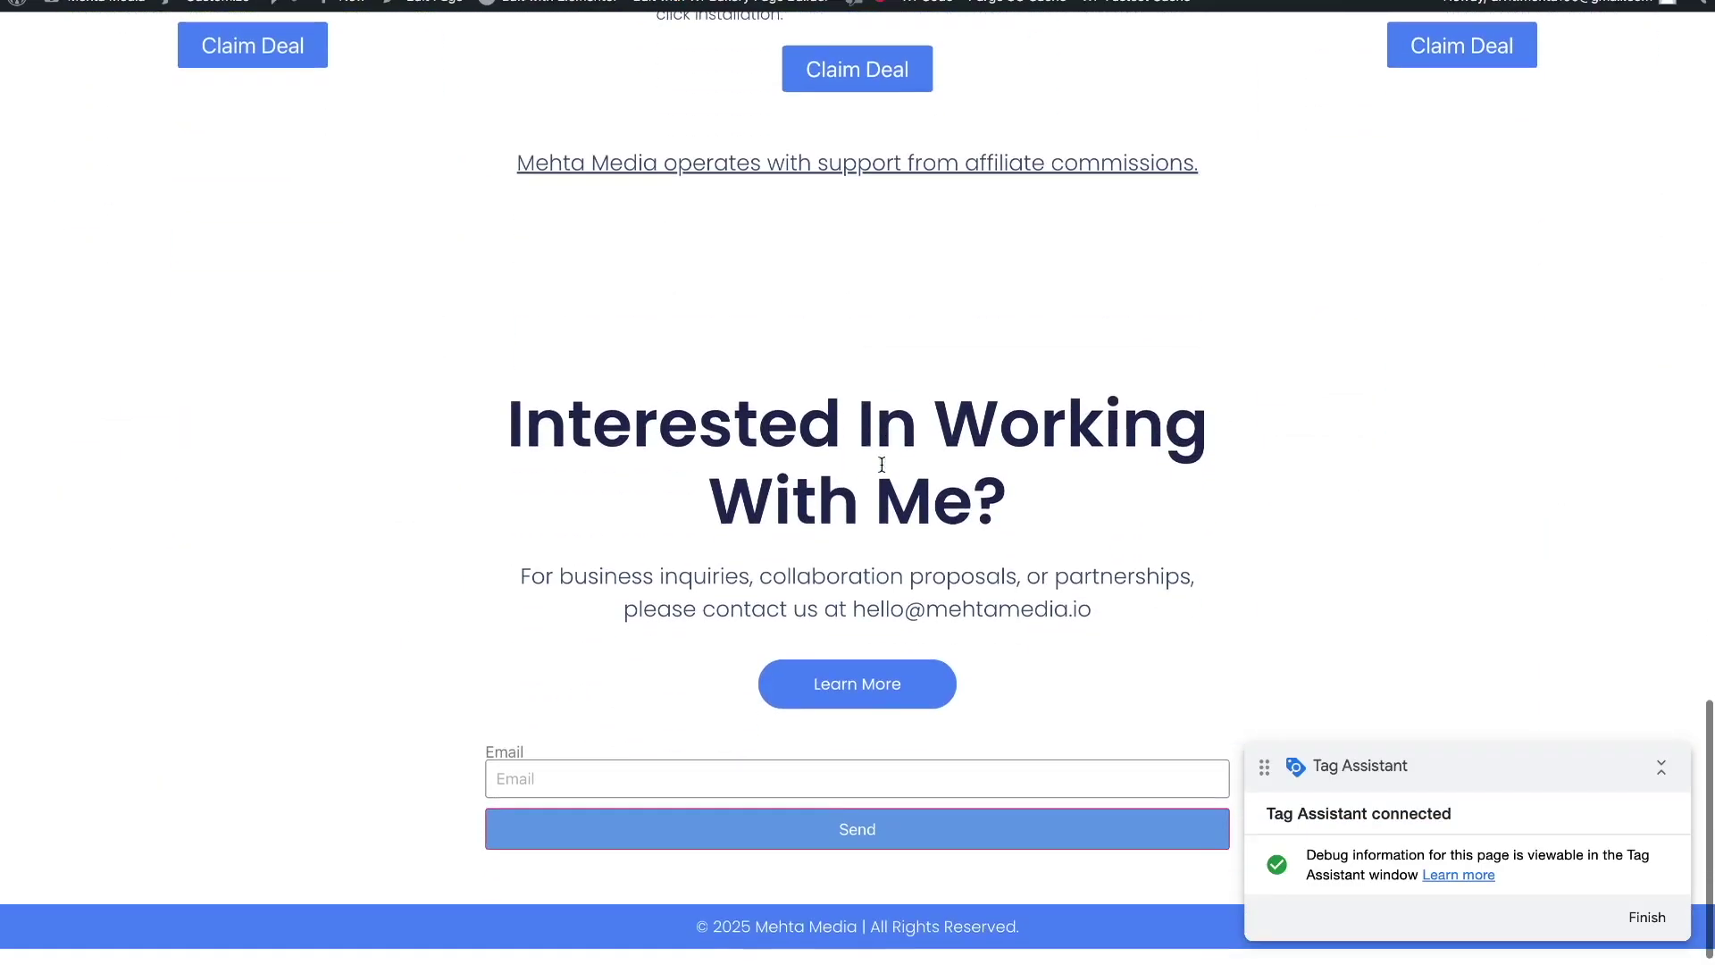
scroll(881, 464, down, 1)
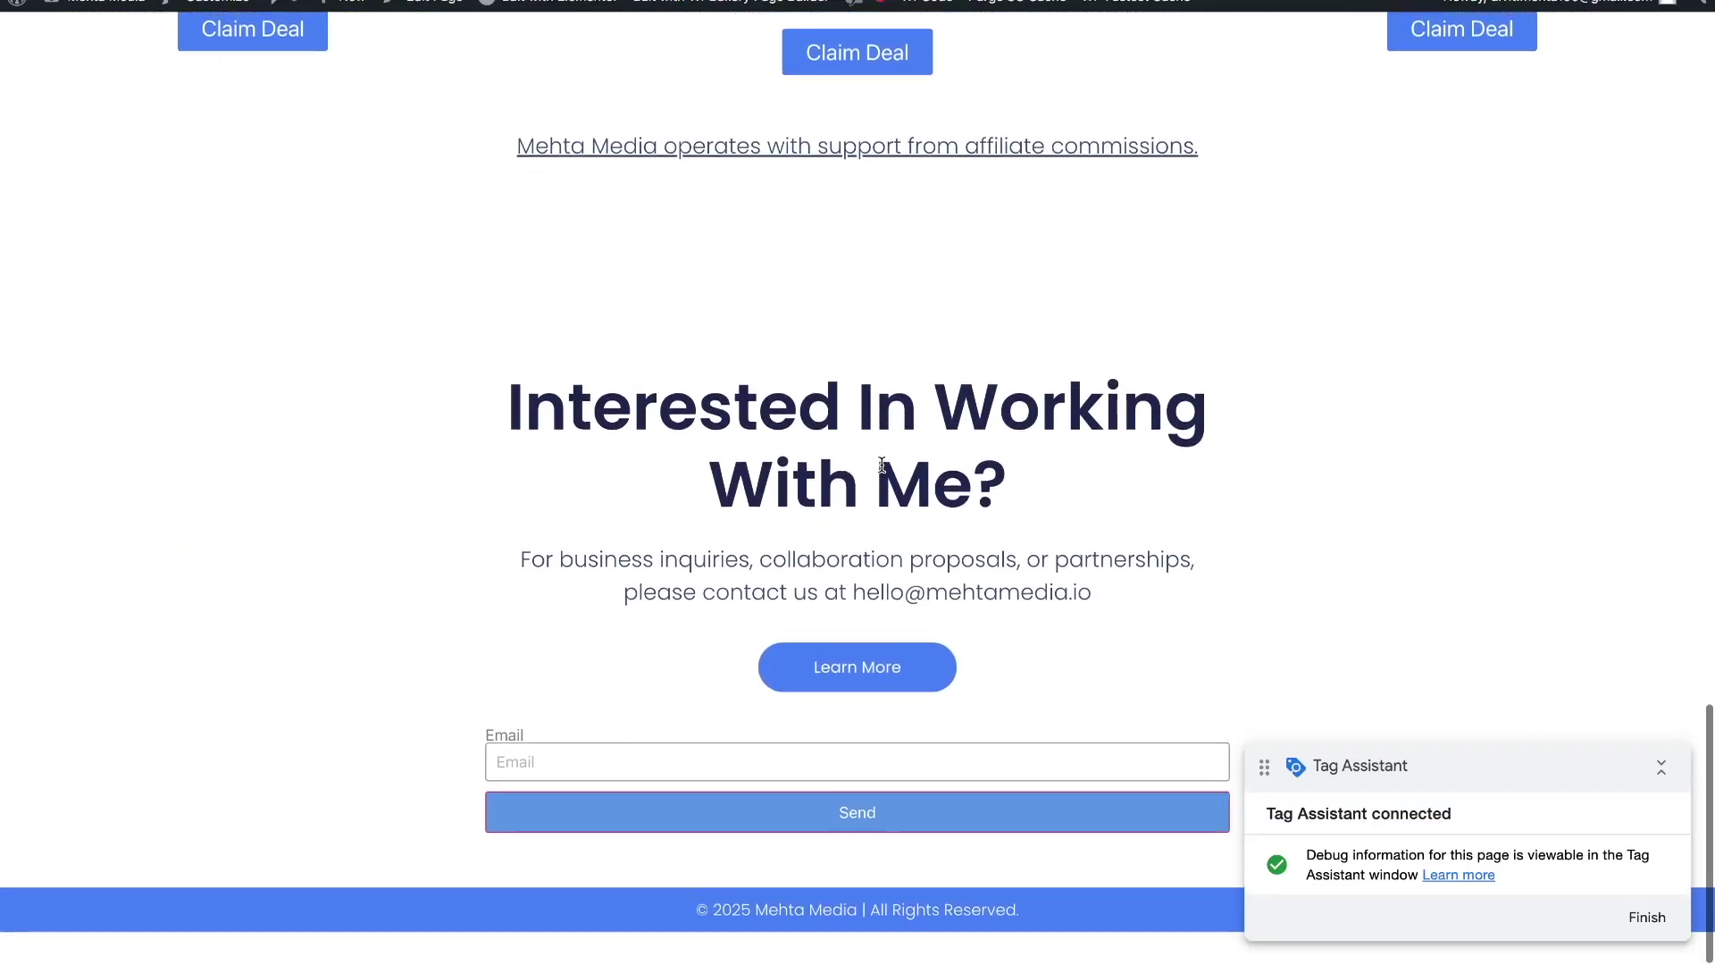
click(592, 761)
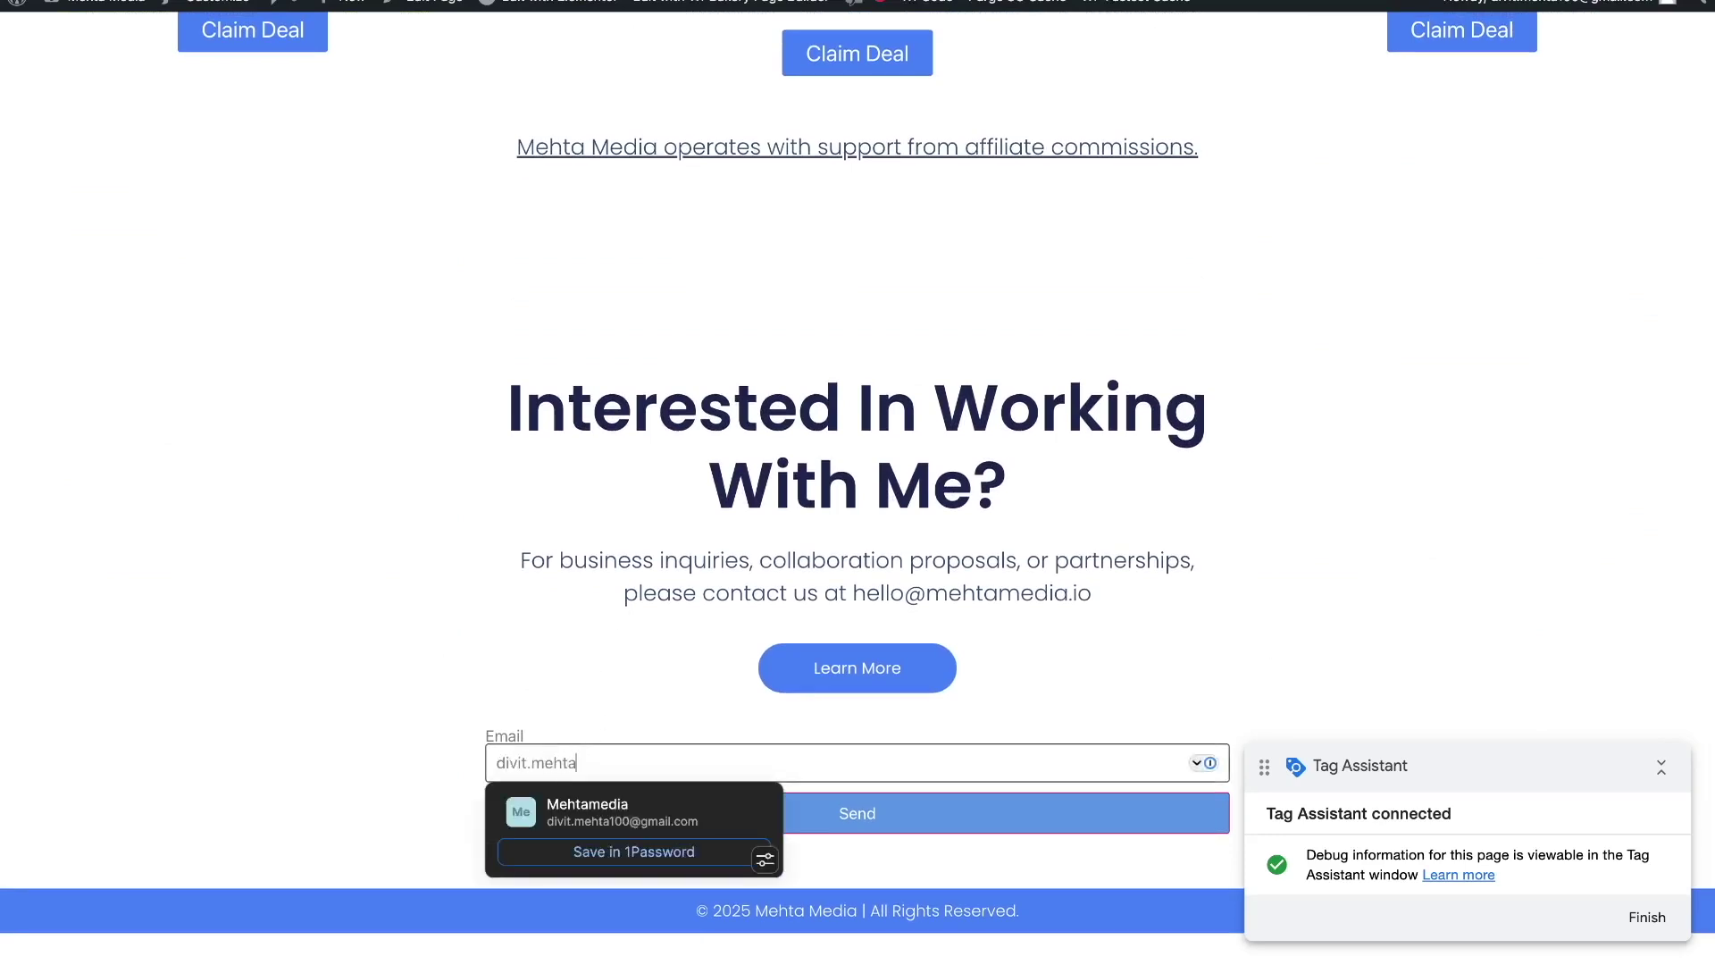
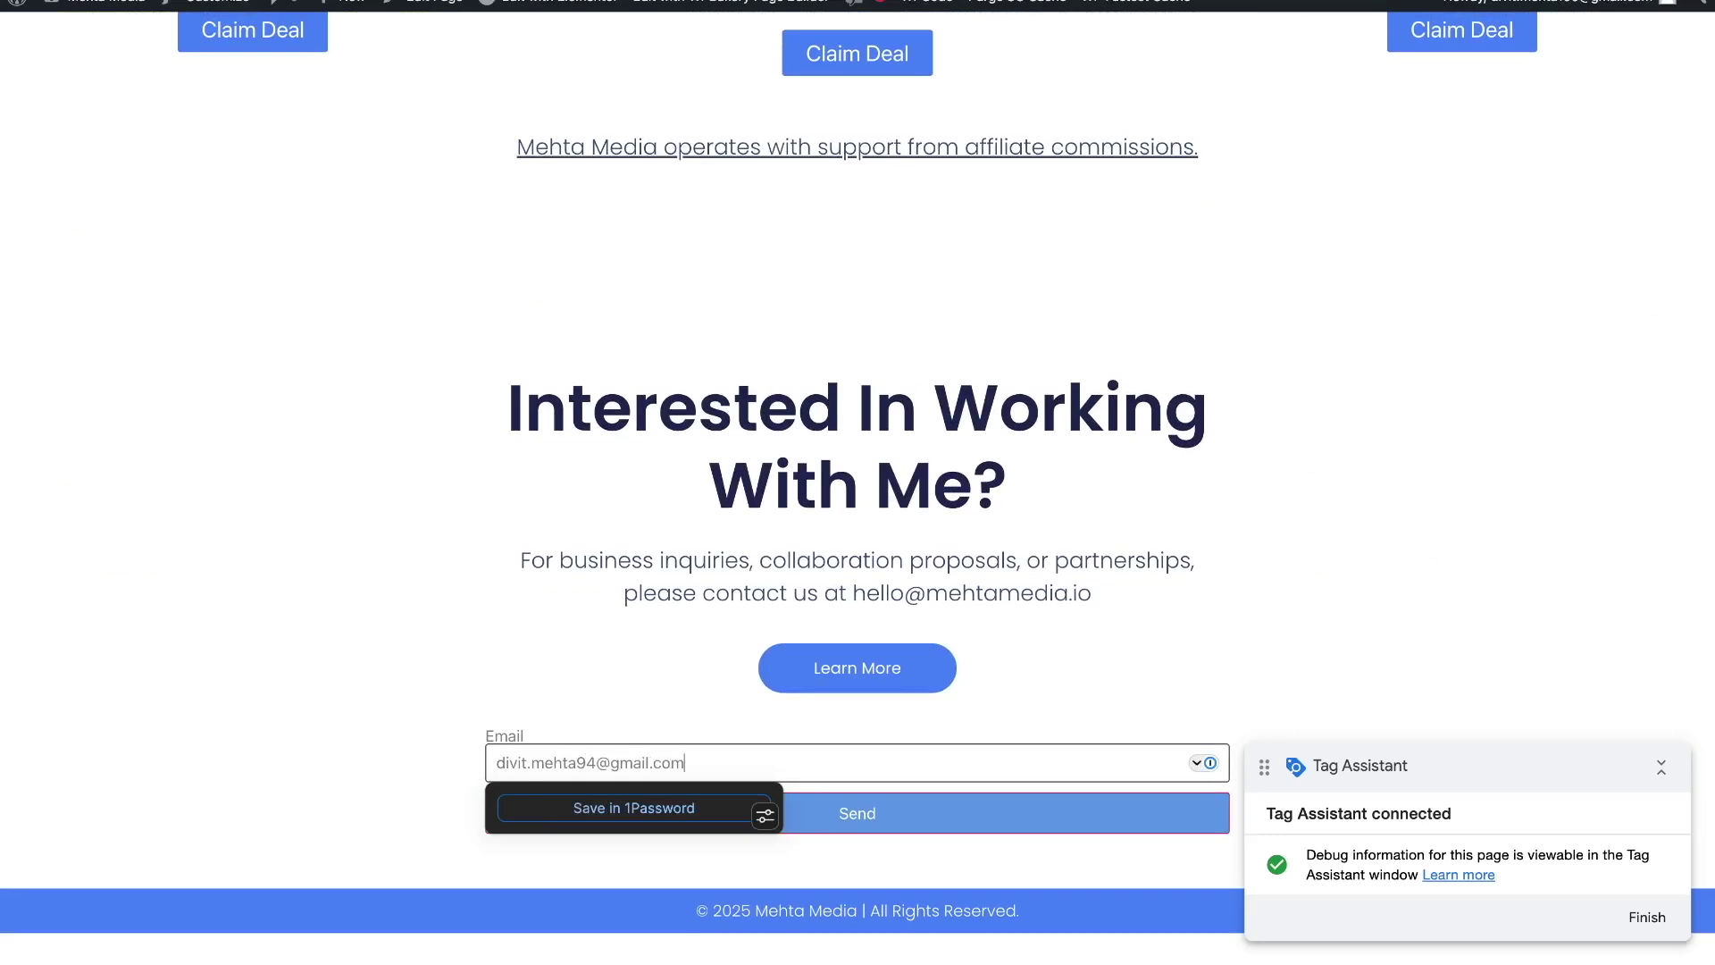
click(351, 727)
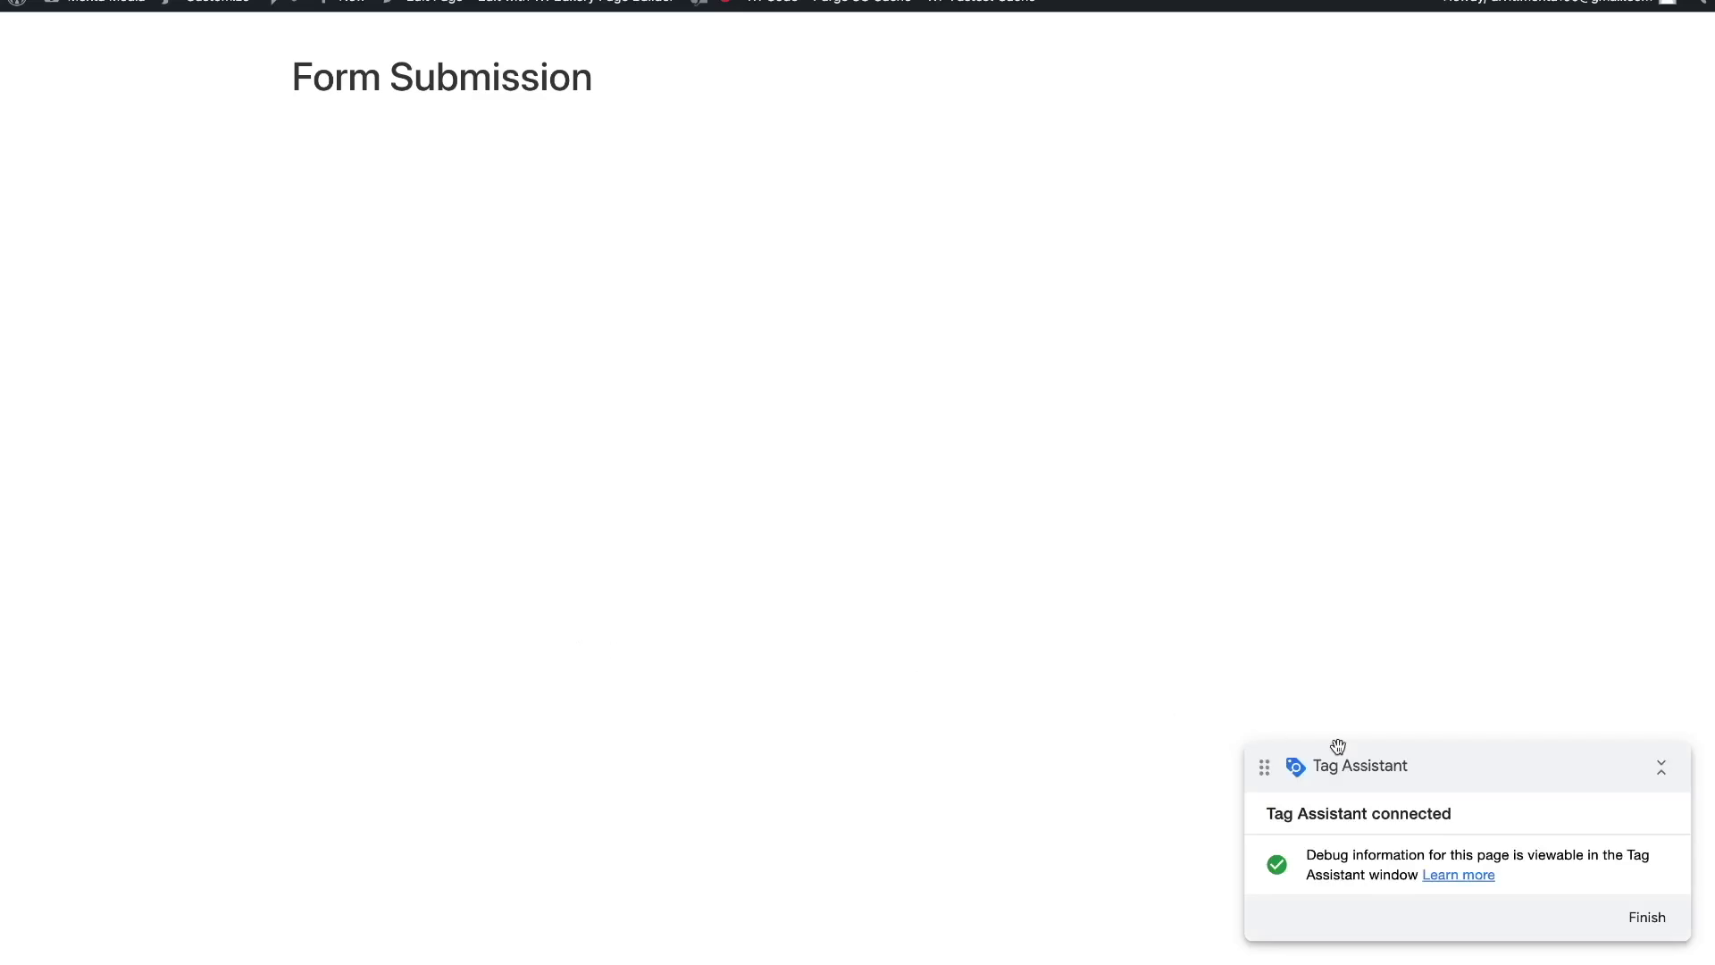
click(1649, 918)
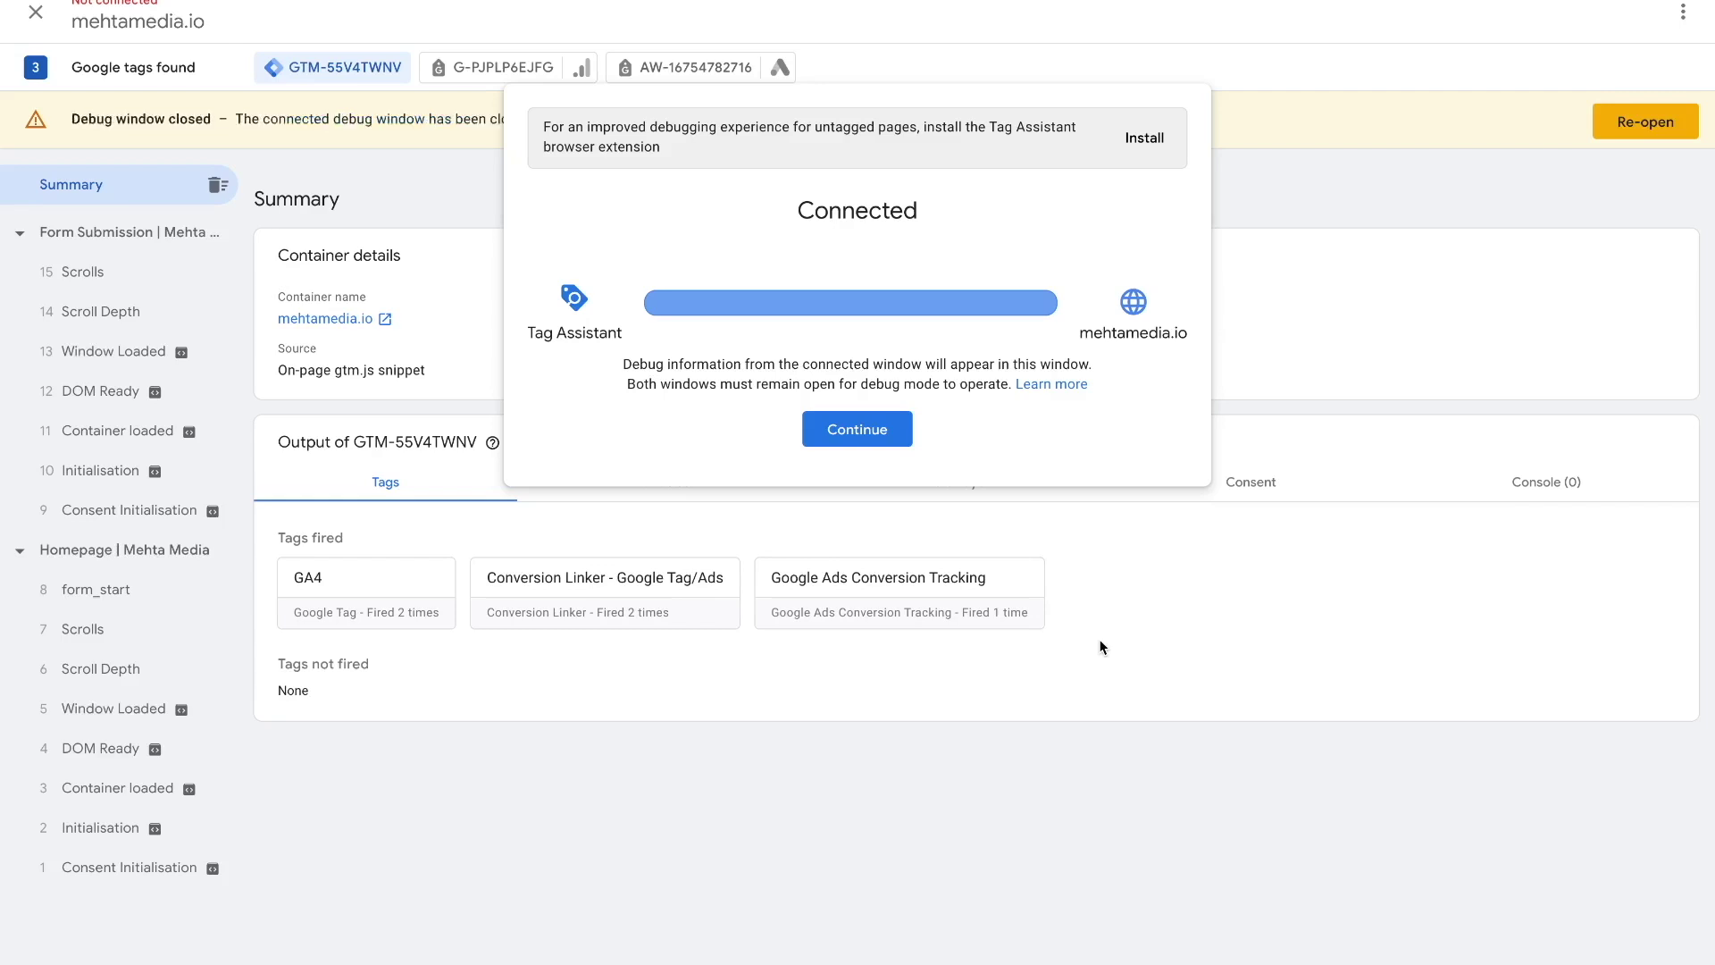
click(889, 435)
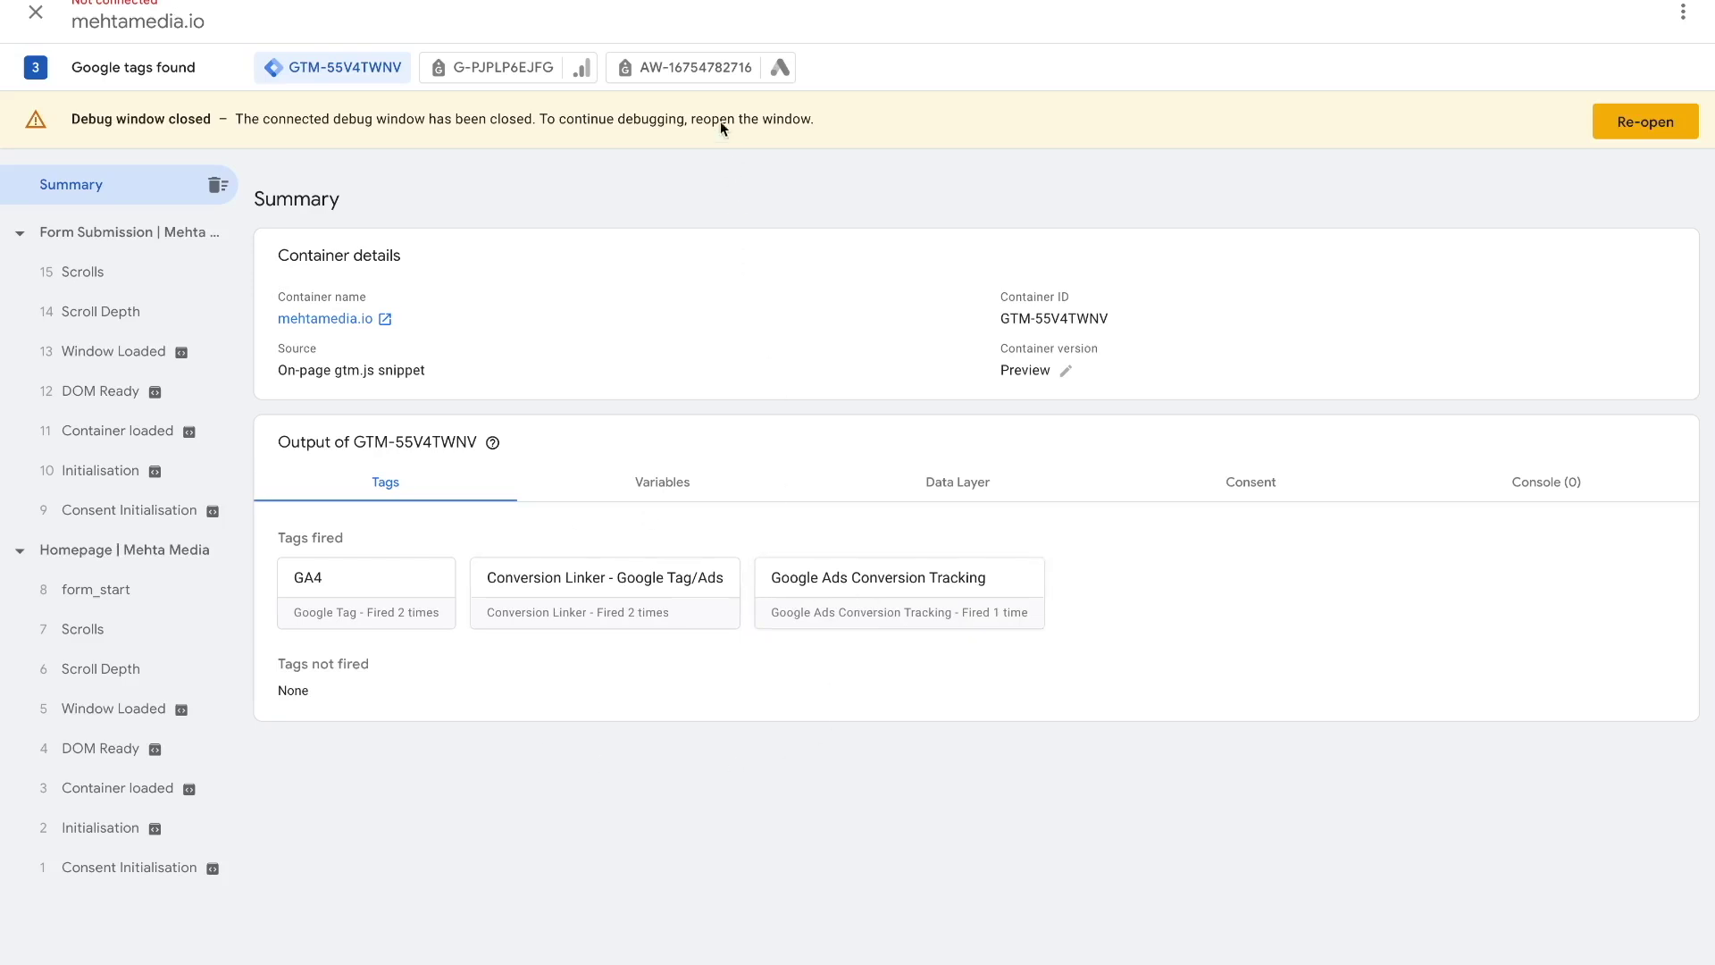
click(720, 72)
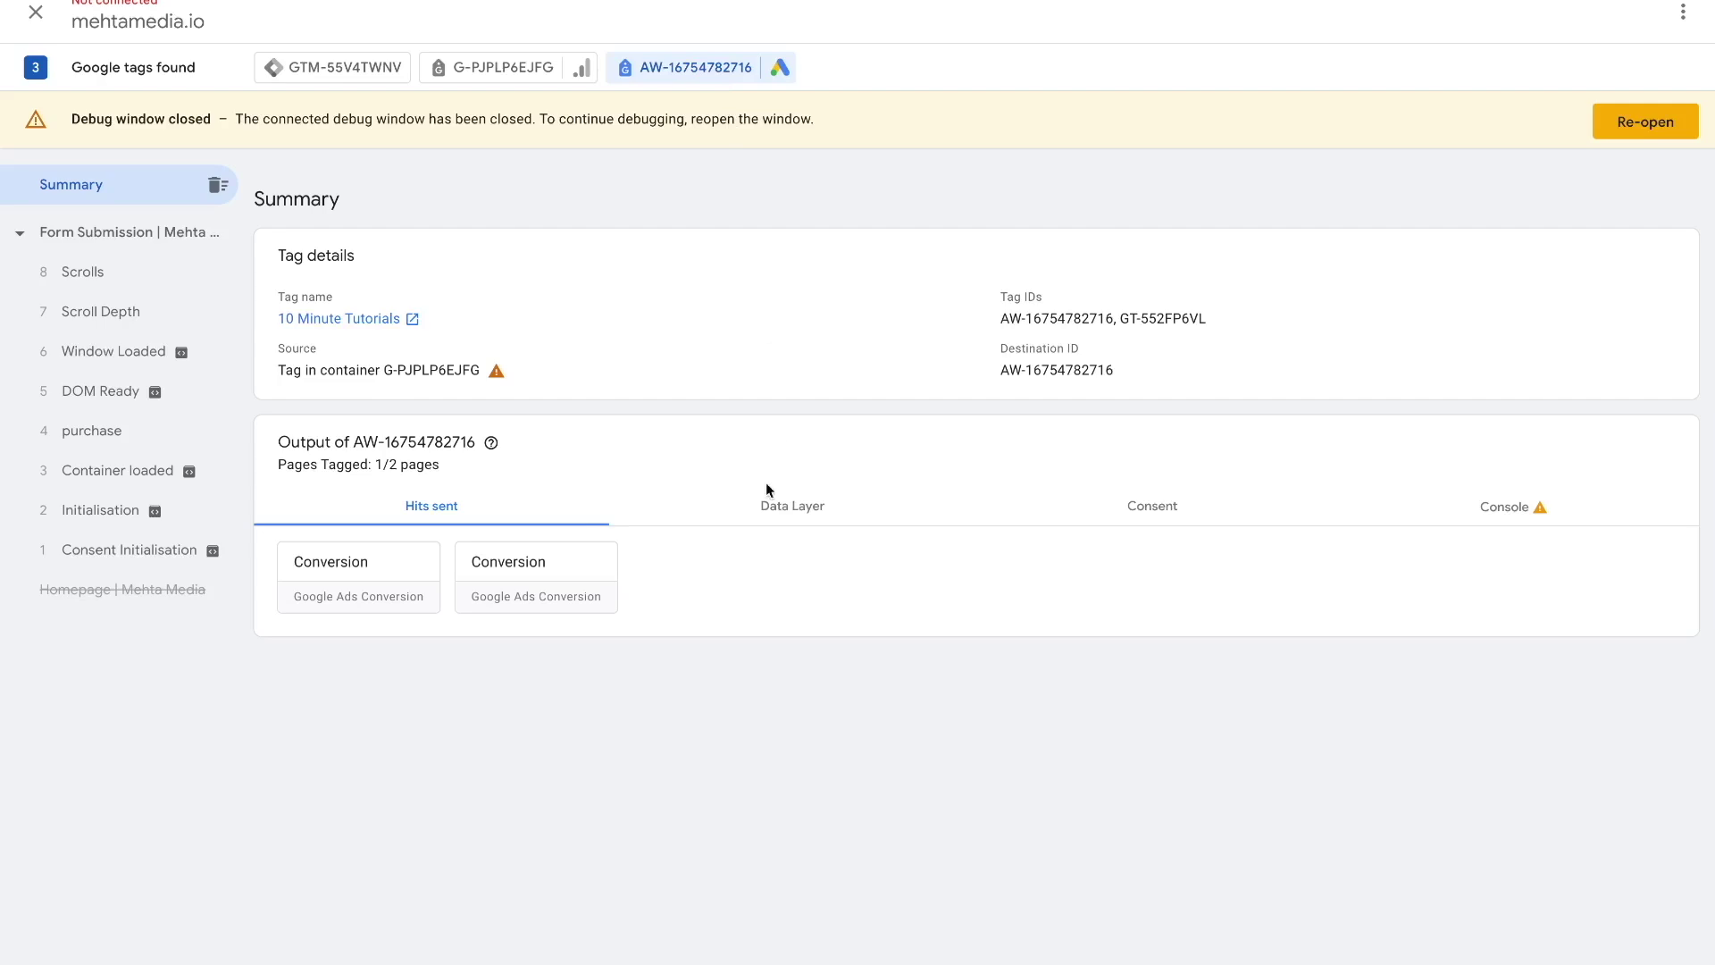
click(380, 571)
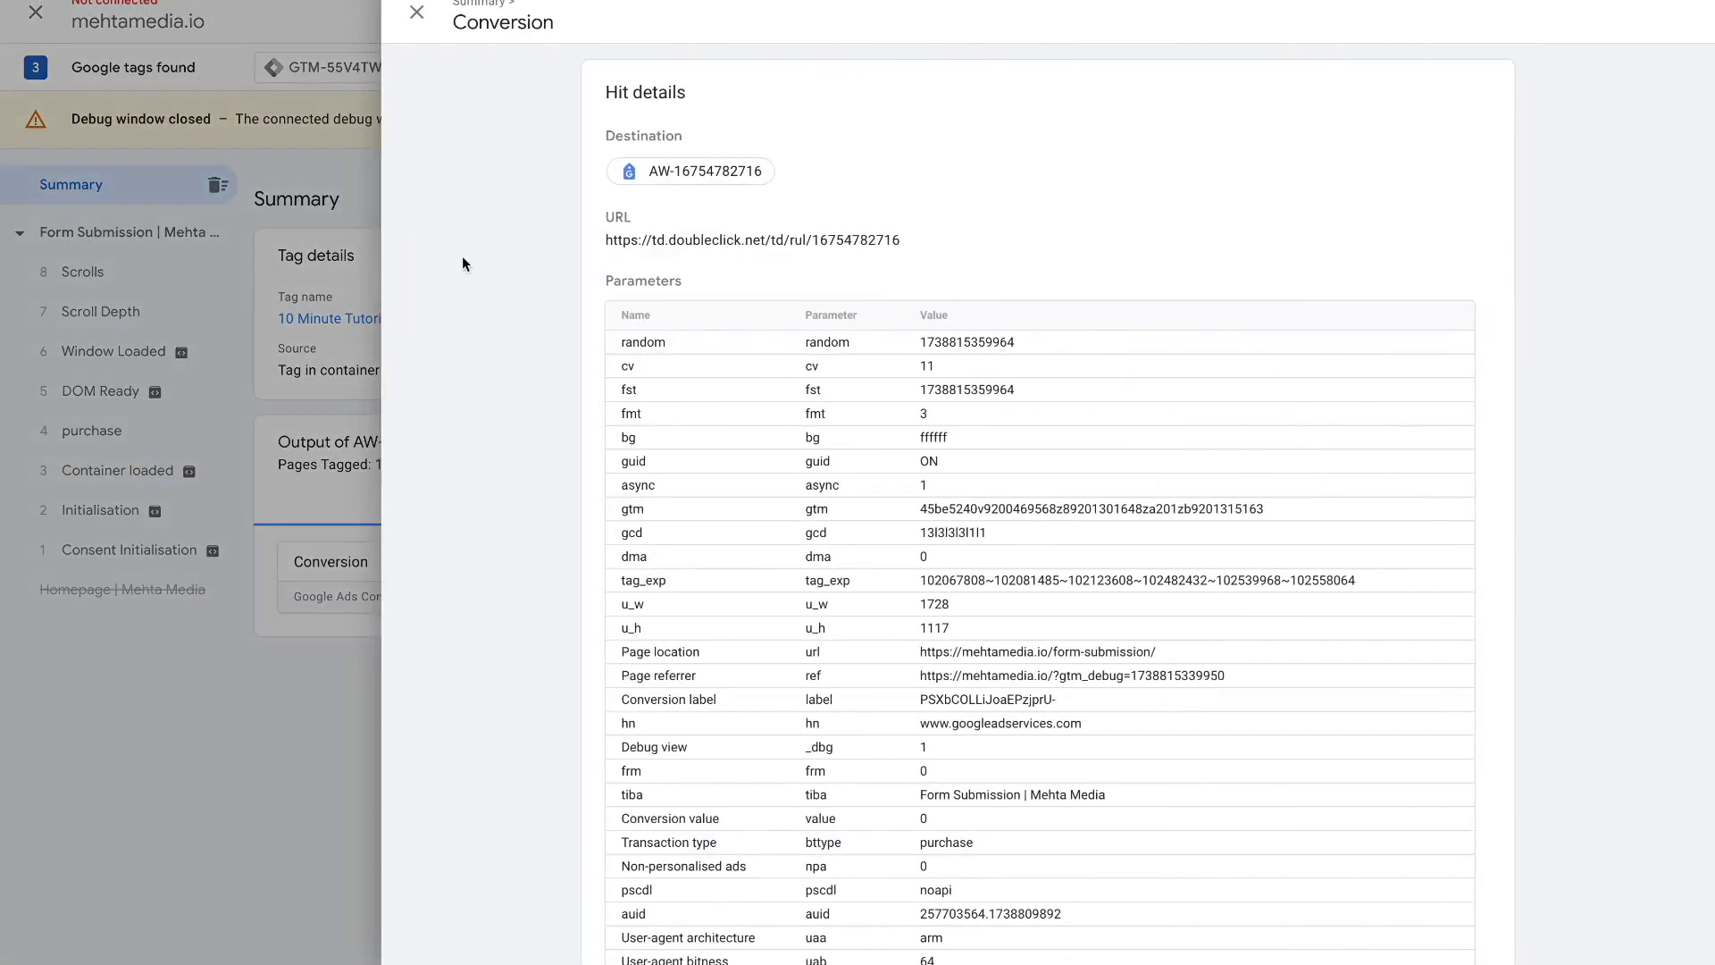
key(Escape)
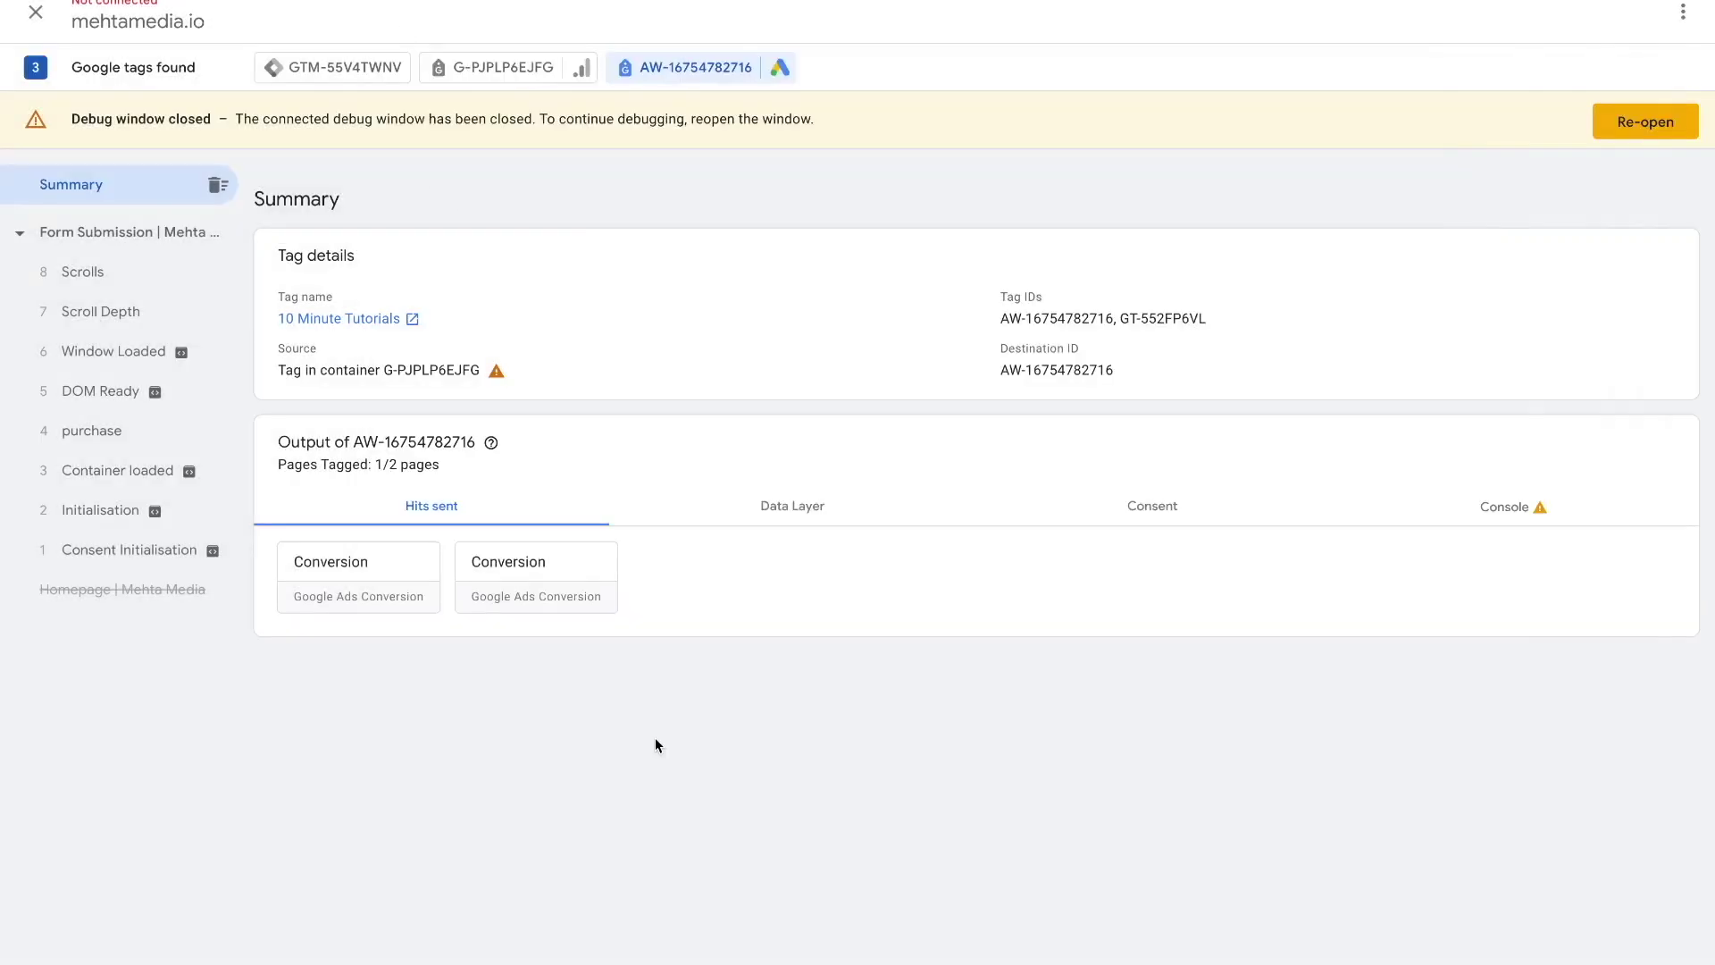